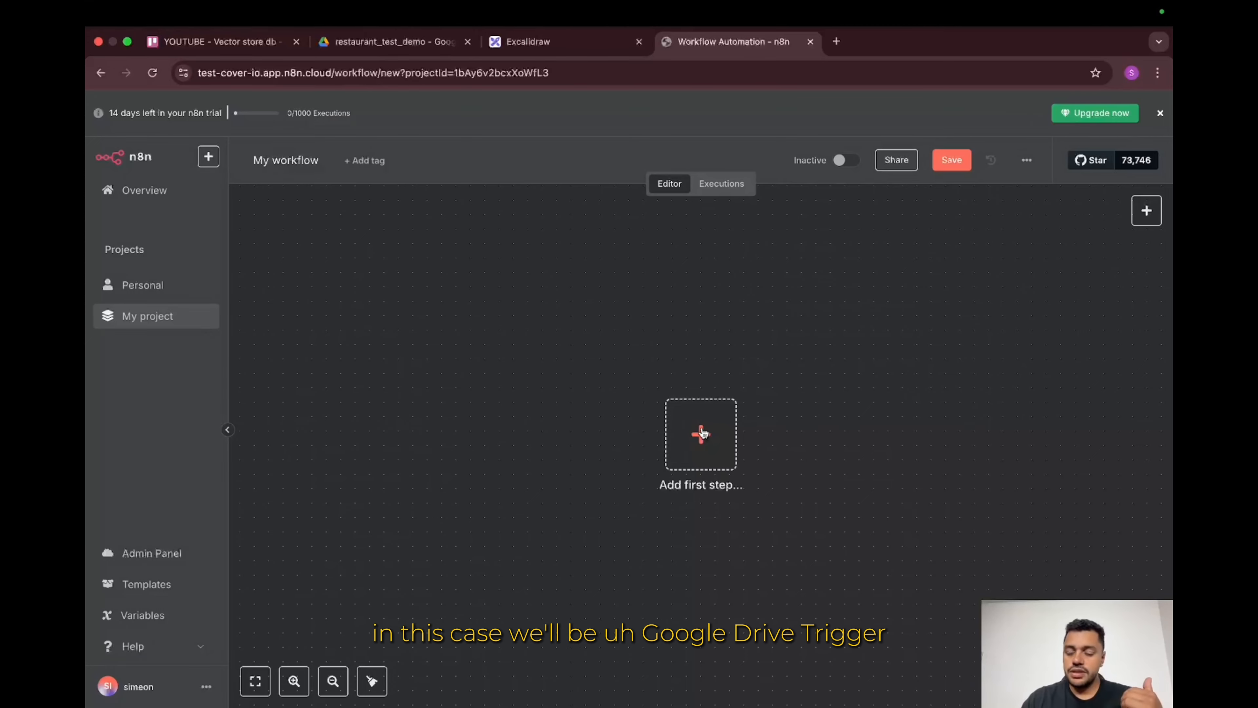
Step: Open the trigger chooser on a new blank workflow in My project
{"action": "left_click", "coordinate": [703, 433]}
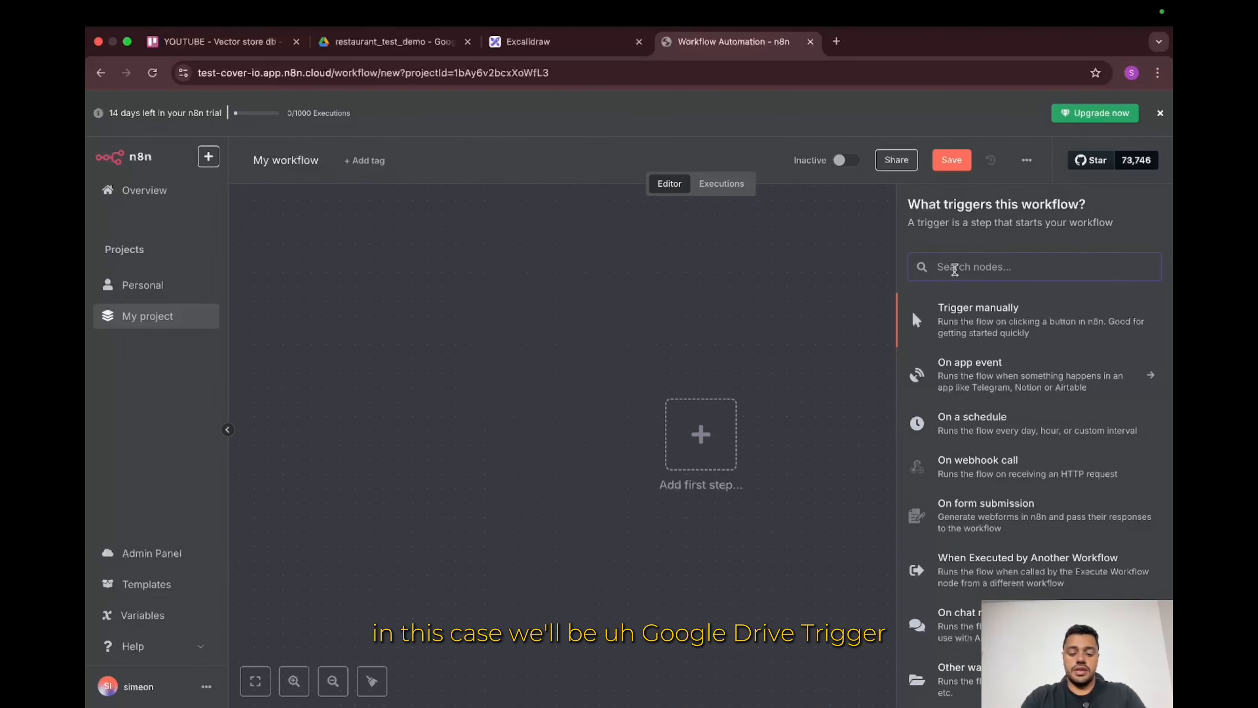
Step: Add a Google Drive trigger set to On changes involving a specific folder
{"action": "type", "text": "google"}
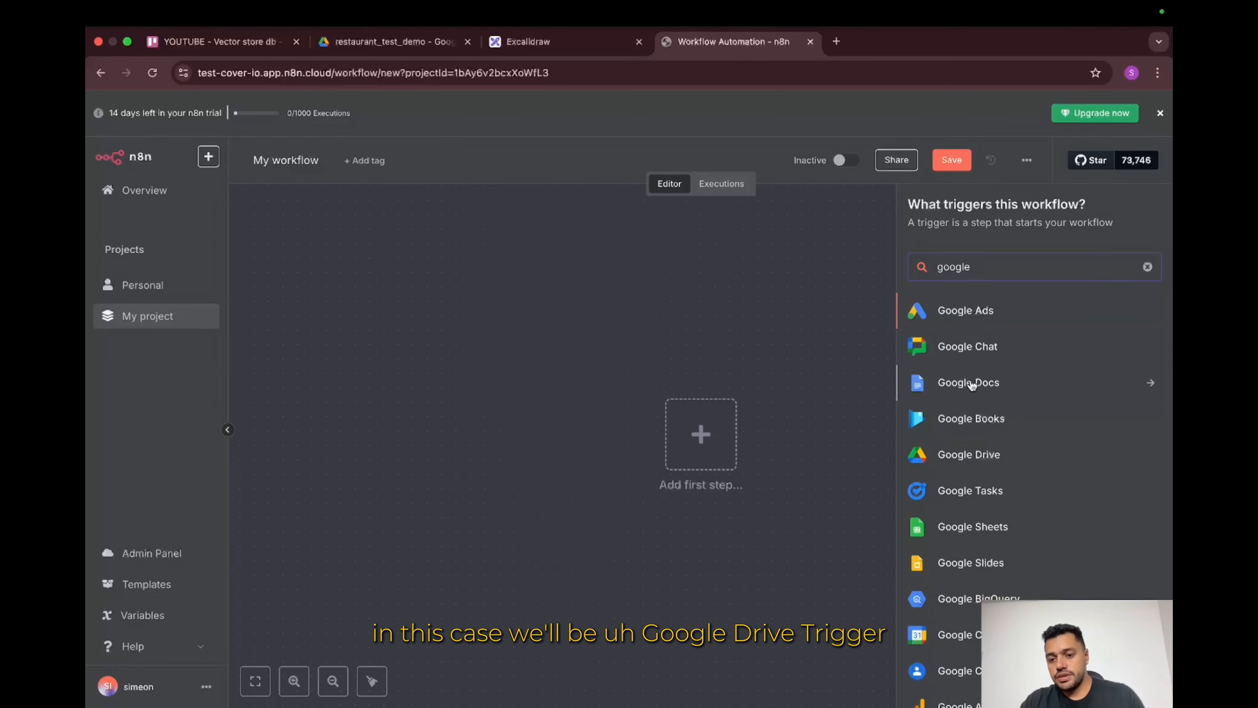
{"action": "left_click", "coordinate": [1016, 455]}
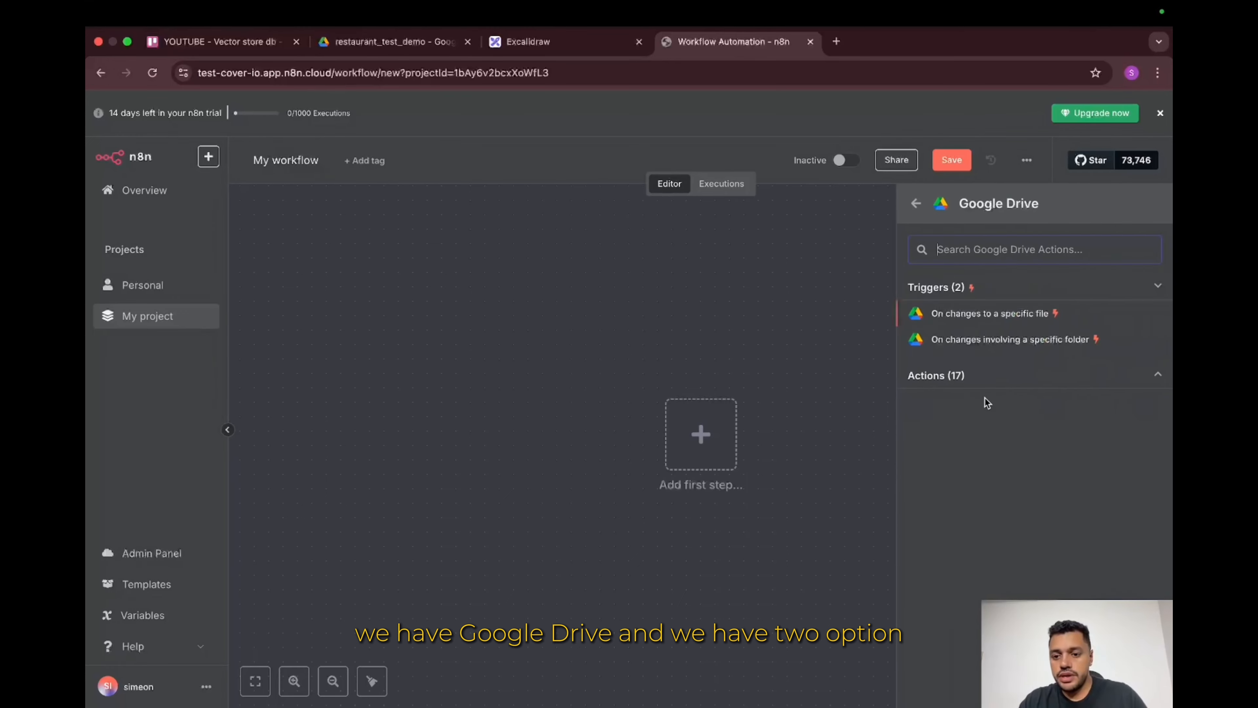
{"action": "left_click", "coordinate": [991, 342]}
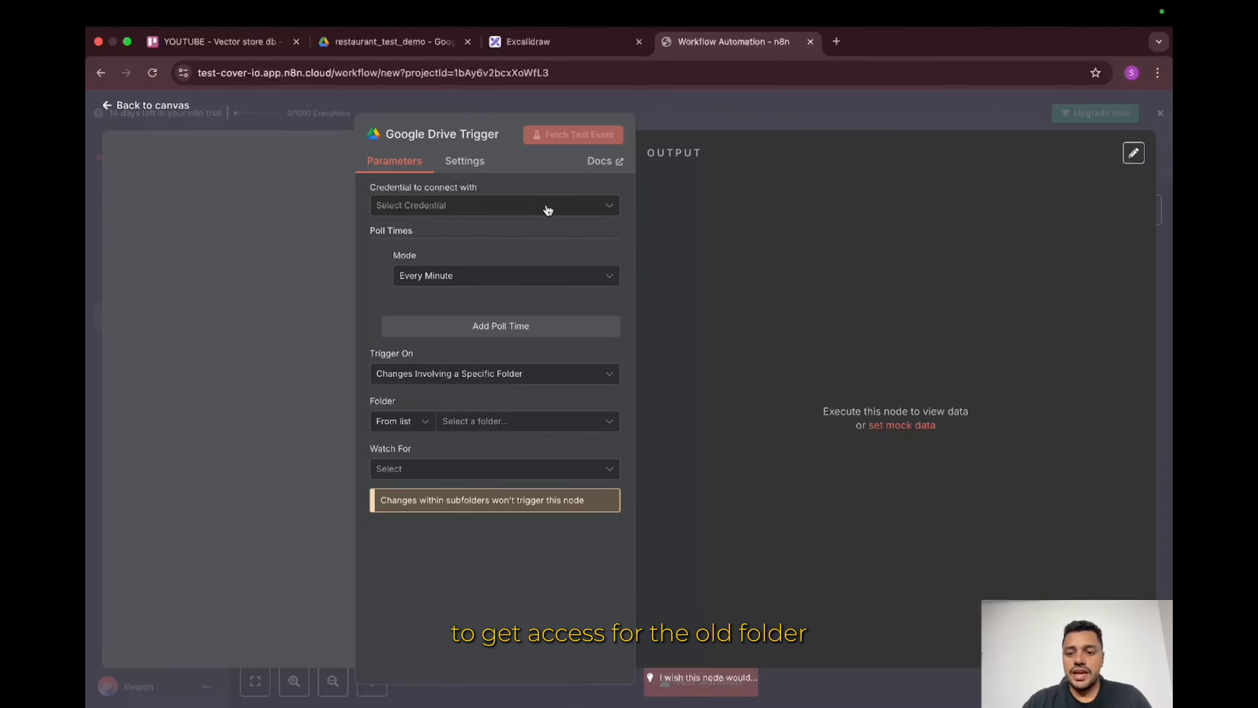
Step: Start a new Google Drive credential and open its setup documentation
{"action": "left_click", "coordinate": [480, 205]}
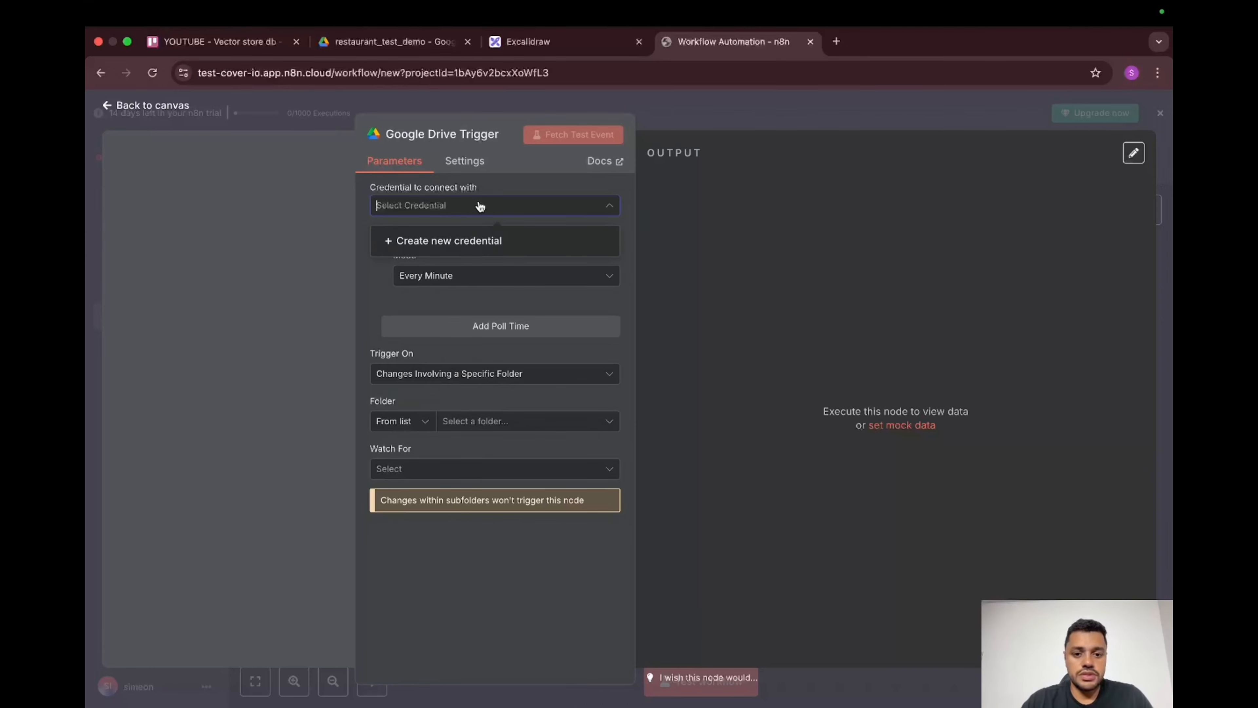
{"action": "left_click", "coordinate": [512, 249]}
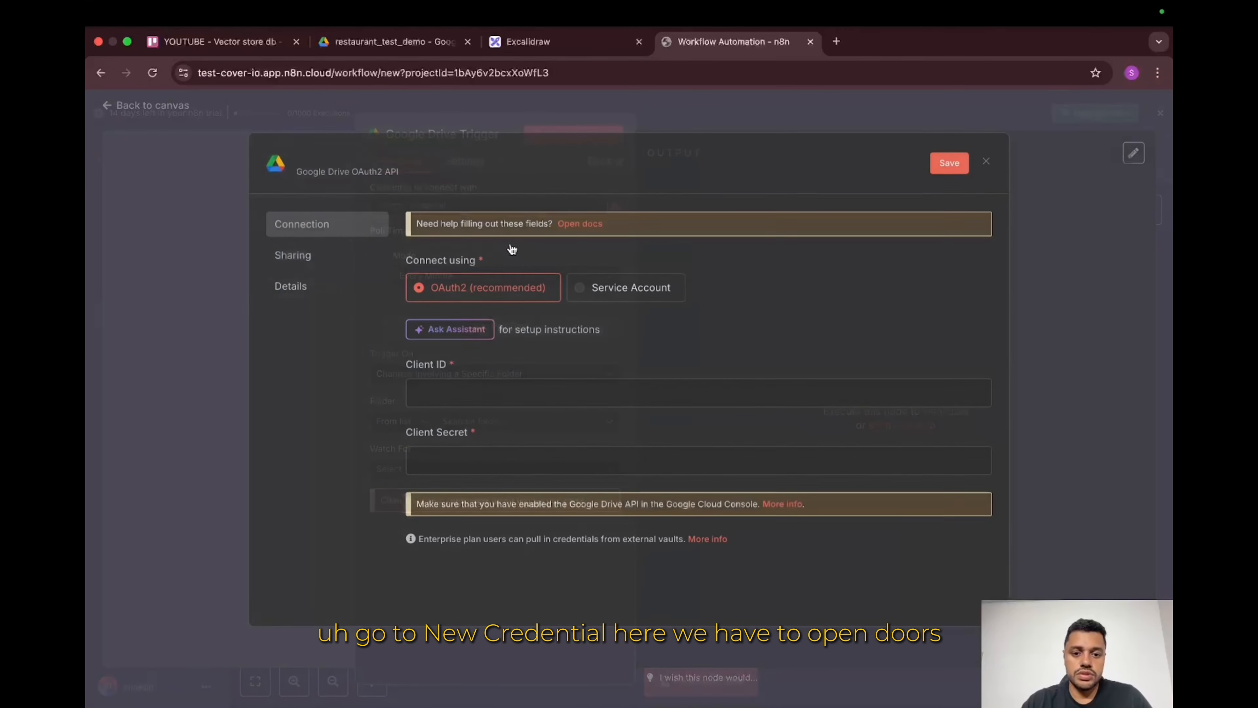
{"action": "left_click", "coordinate": [583, 230]}
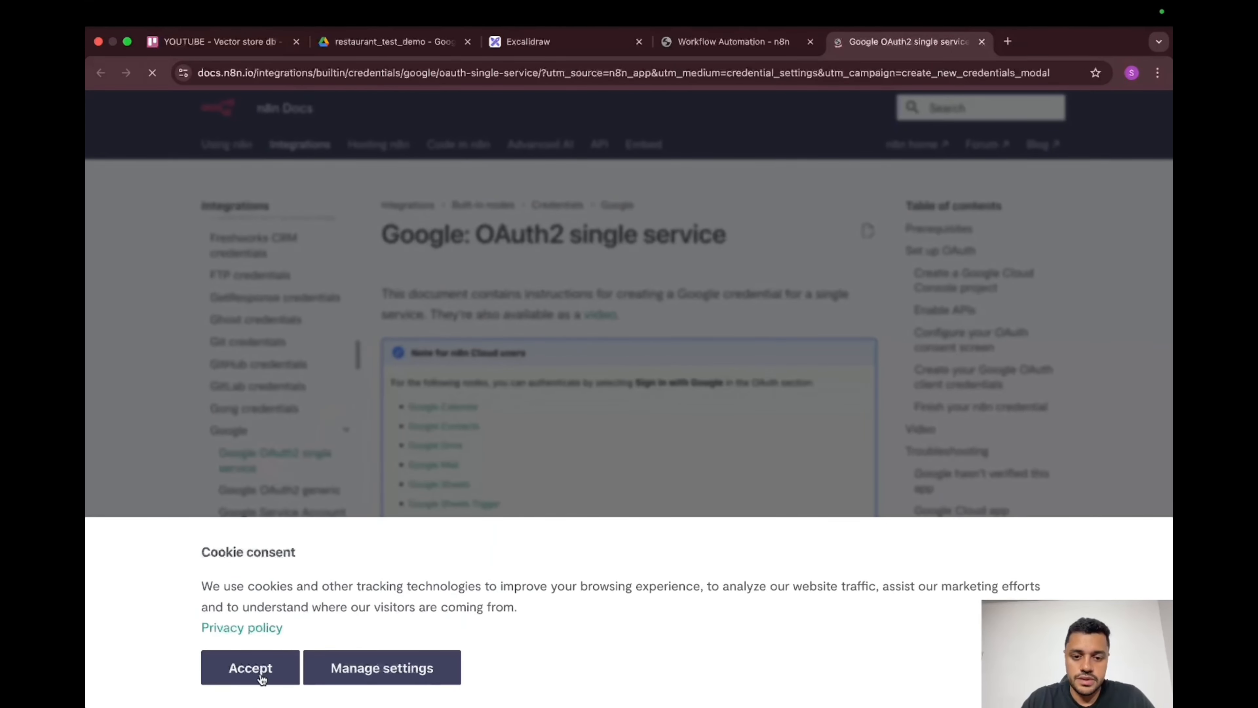
Step: Accept the docs cookie banner and follow the Google Cloud link under Prerequisites
{"action": "left_click", "coordinate": [251, 669]}
{"action": "scroll", "coordinate": [496, 628], "scroll_direction": "down", "scroll_amount": 1}
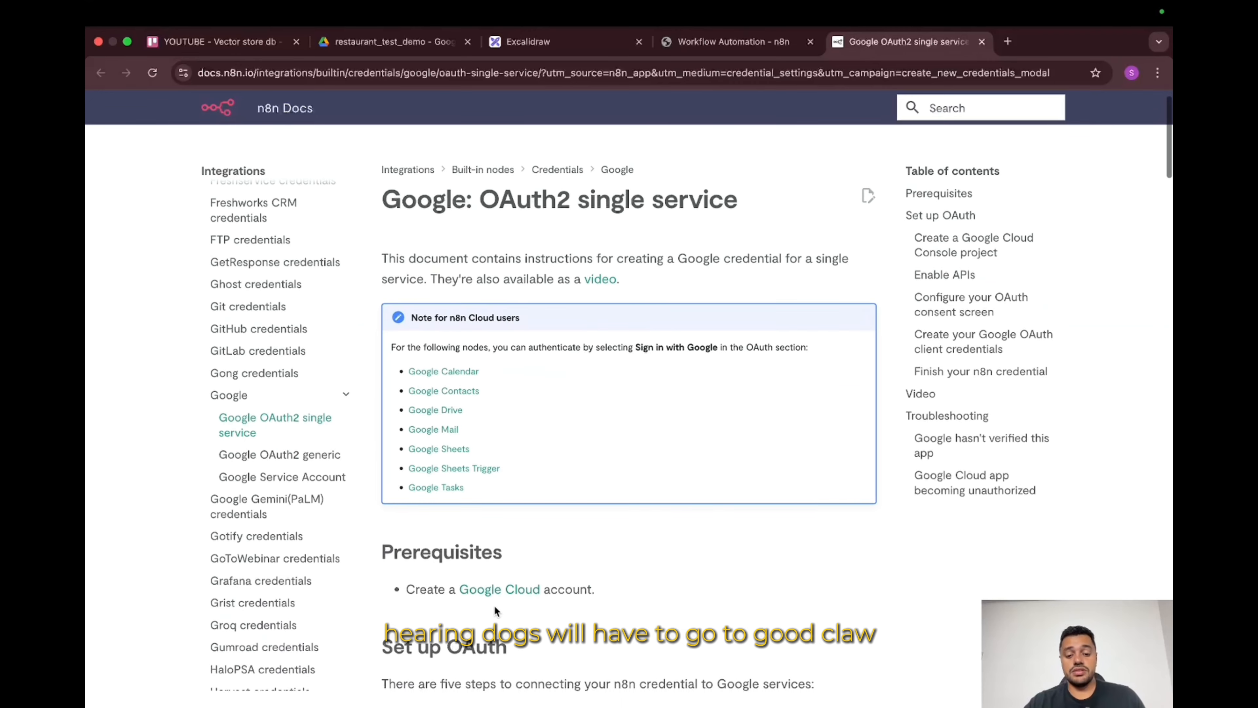
{"action": "left_click", "coordinate": [493, 592]}
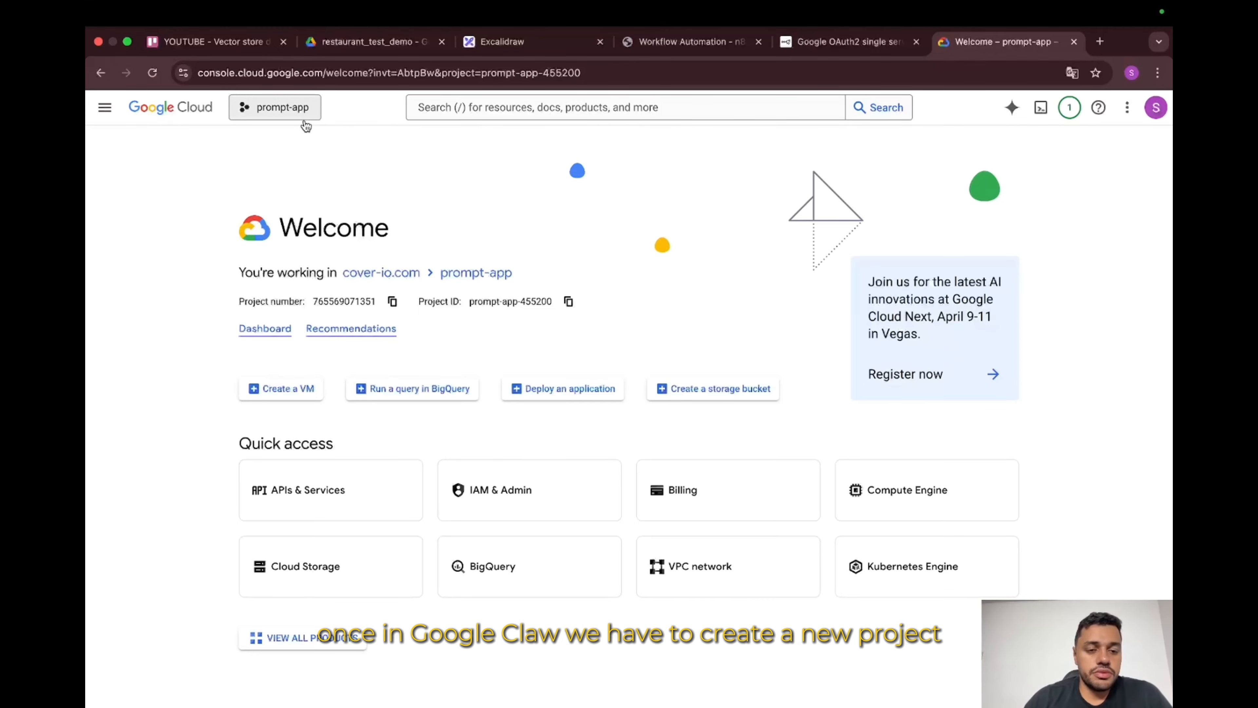
Step: Create project test-restauran-rag under the cover-io.com organization and switch to it
{"action": "left_click", "coordinate": [282, 107]}
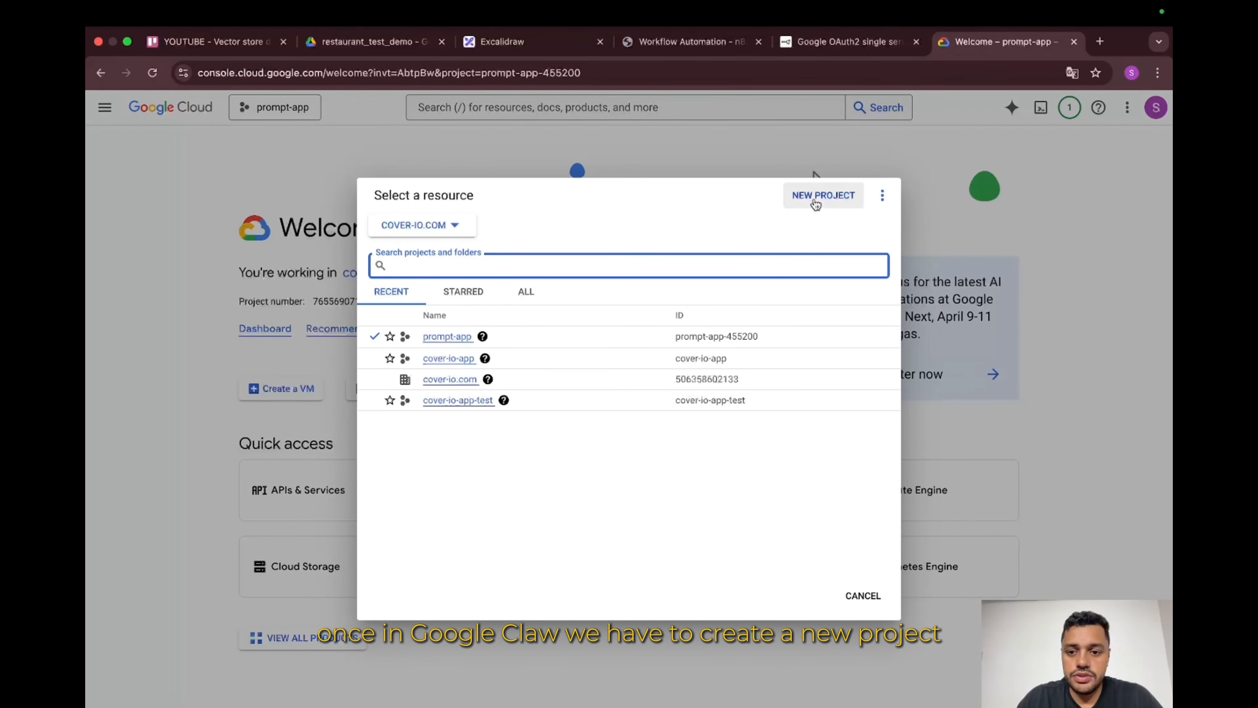
{"action": "left_click", "coordinate": [816, 198]}
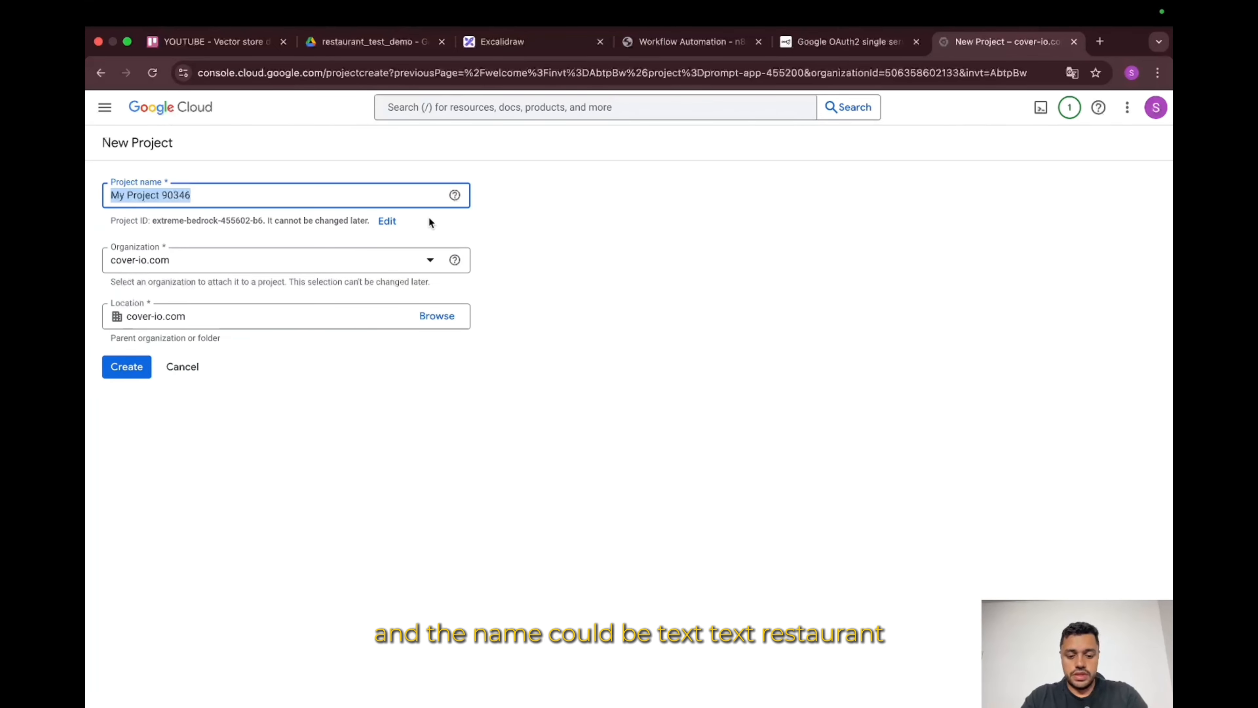
{"action": "type", "text": "test-"}
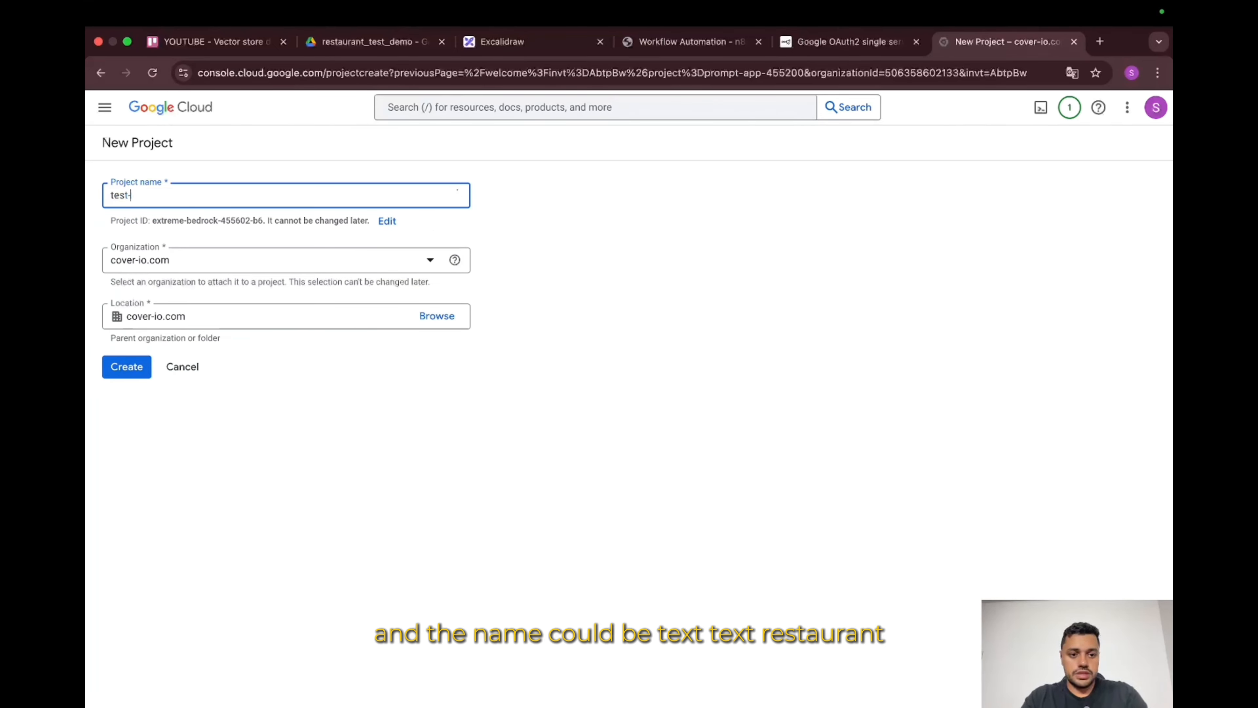
{"action": "type", "text": "rest"}
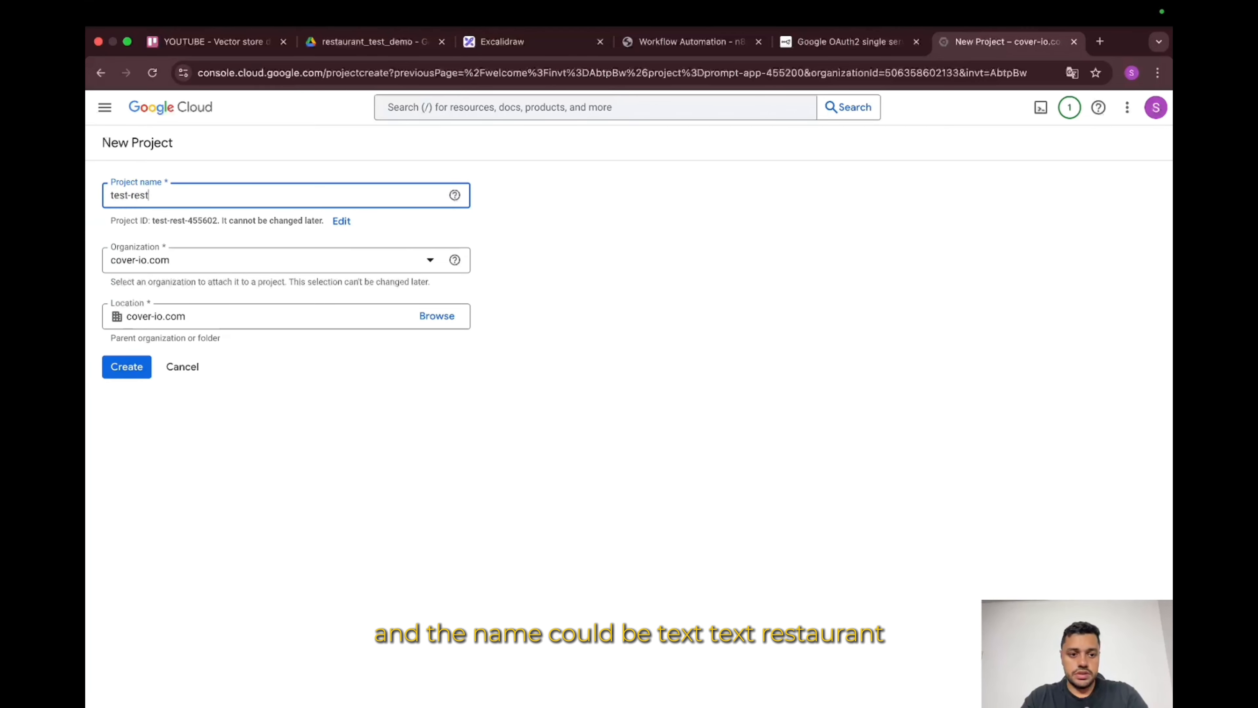
{"action": "type", "text": "auran-rag"}
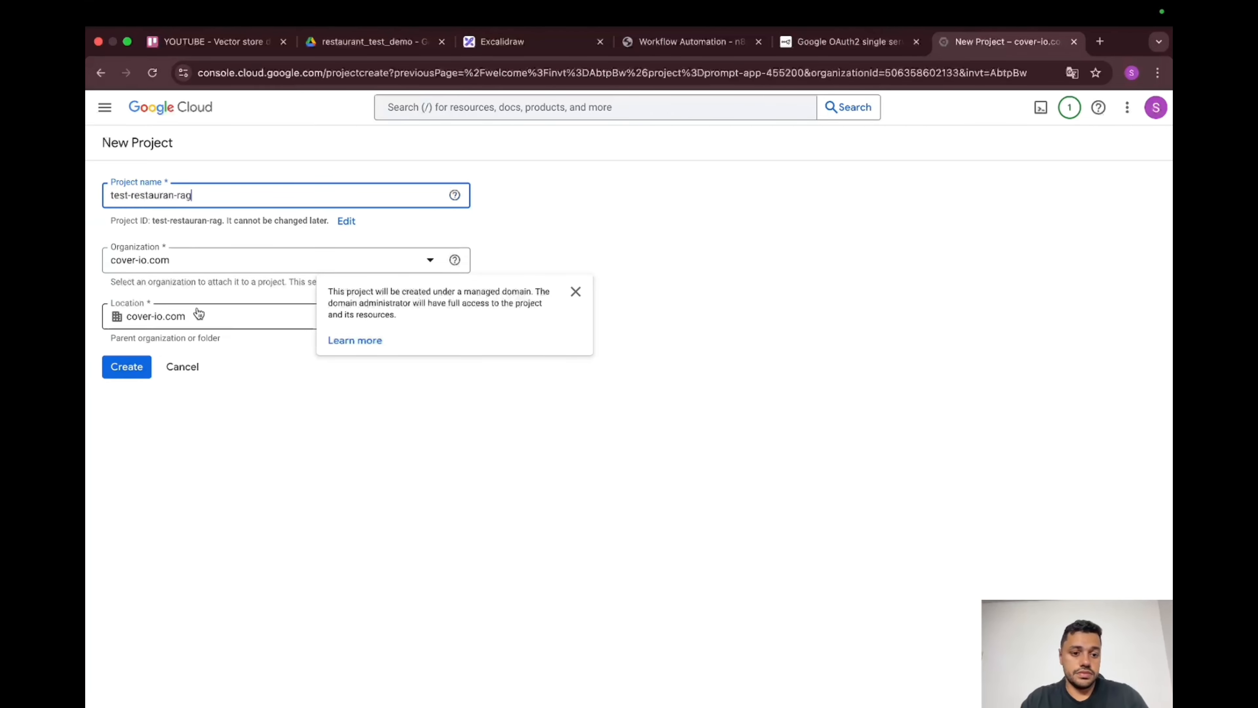
{"action": "left_click", "coordinate": [263, 423]}
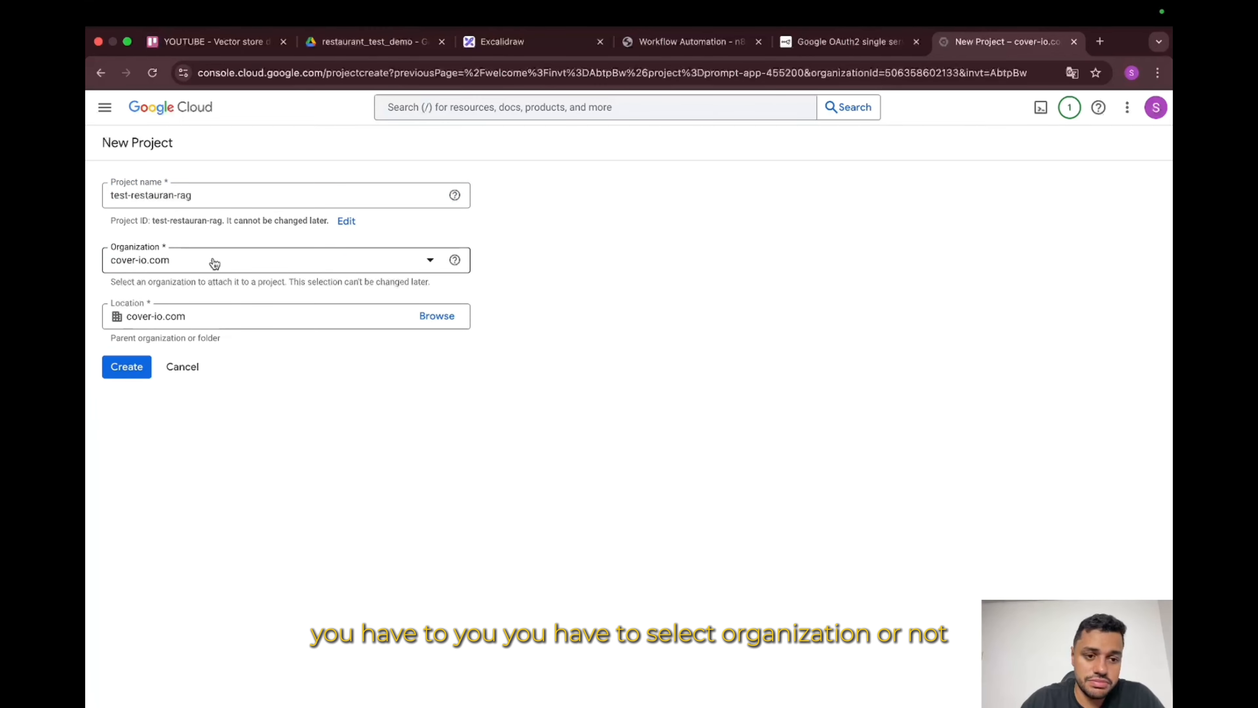
{"action": "left_click", "coordinate": [179, 256]}
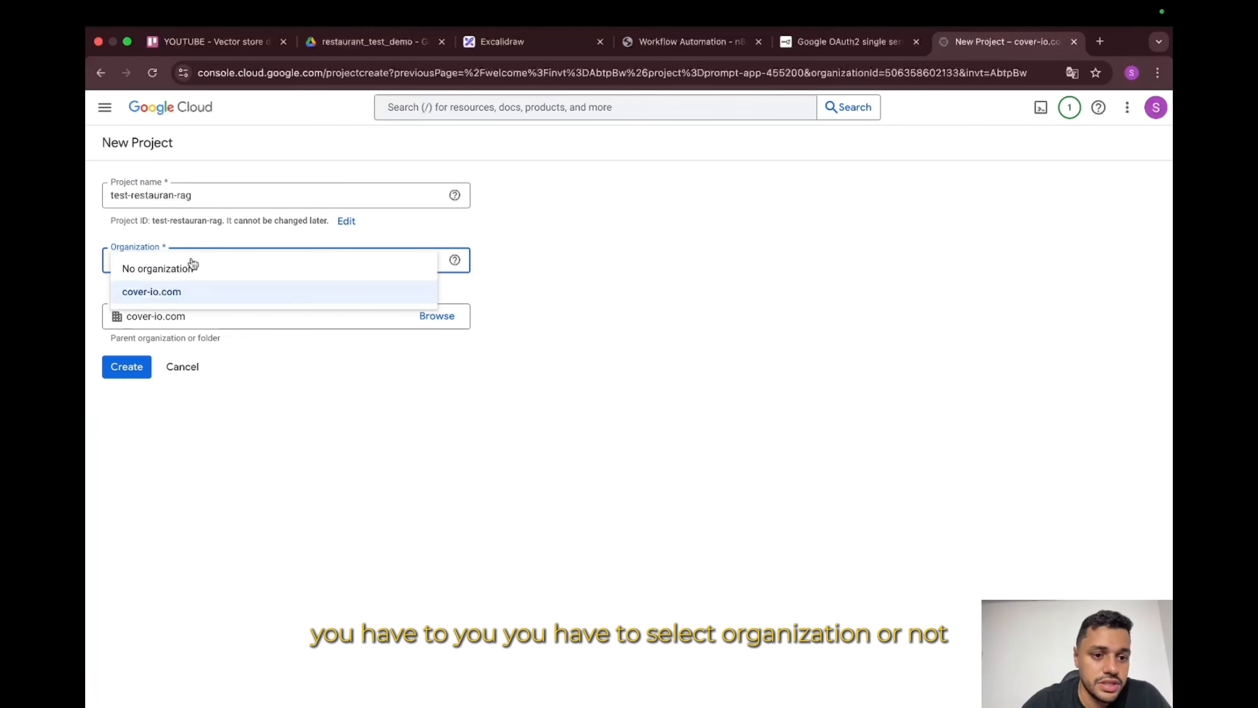
{"action": "left_click", "coordinate": [128, 366]}
{"action": "left_click", "coordinate": [127, 367]}
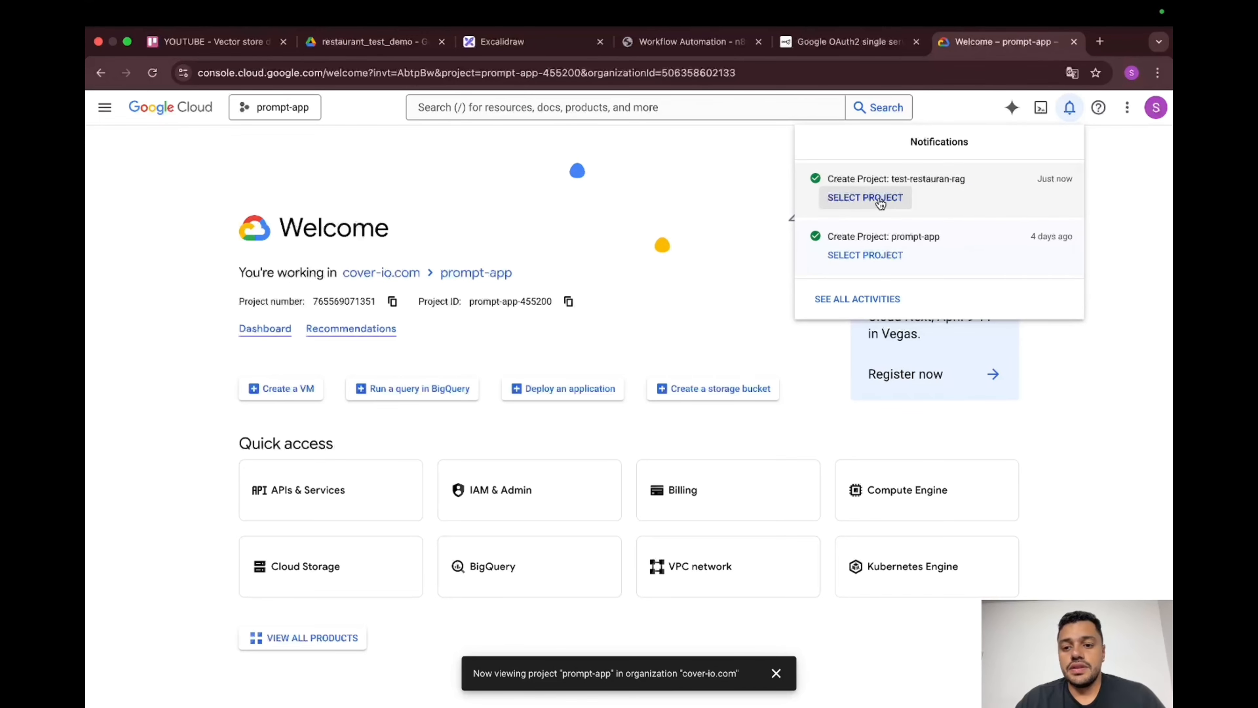
{"action": "left_click", "coordinate": [880, 199]}
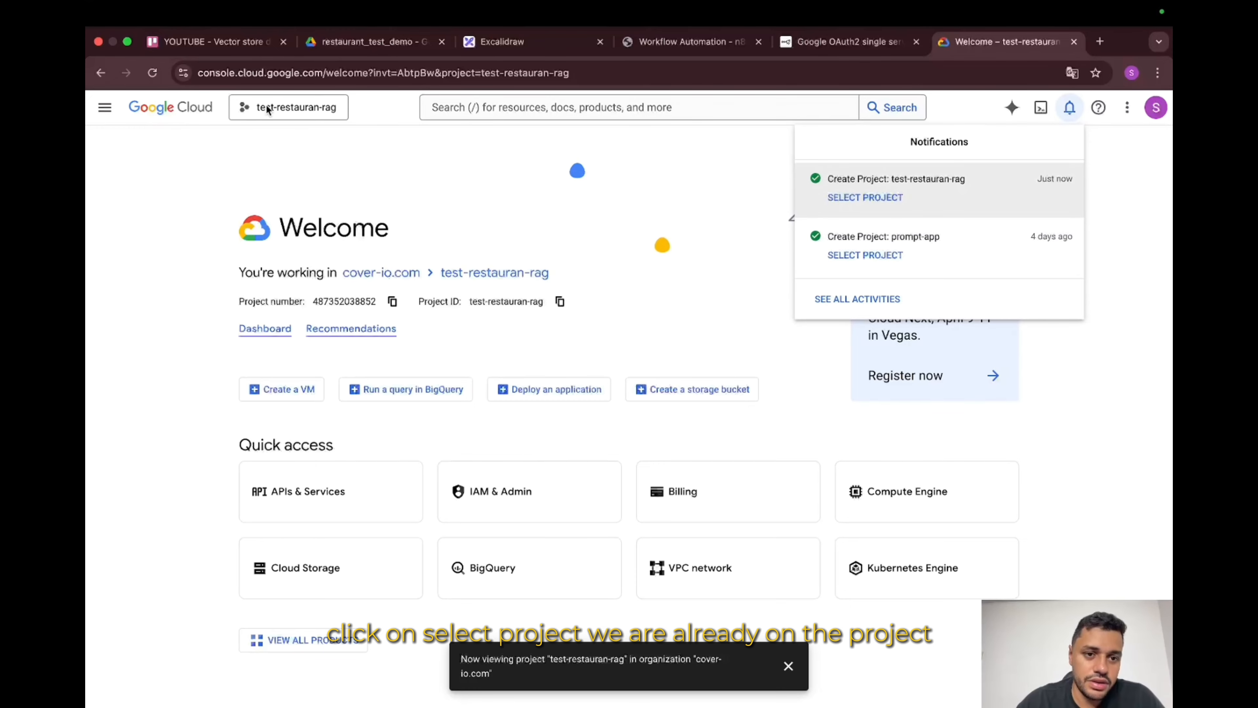
Step: Open APIs & Services > OAuth consent screen and start the Google Auth Platform setup
{"action": "left_click", "coordinate": [111, 112]}
{"action": "left_click", "coordinate": [110, 112]}
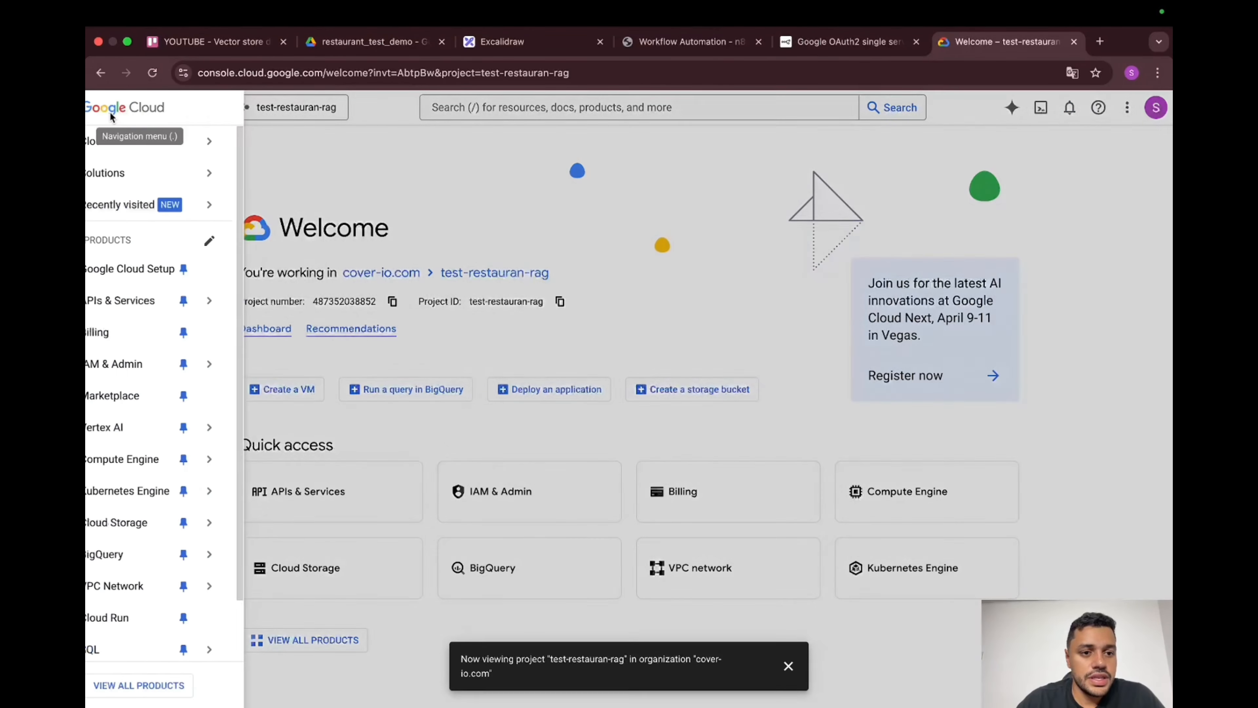
{"action": "mouse_move", "coordinate": [203, 297]}
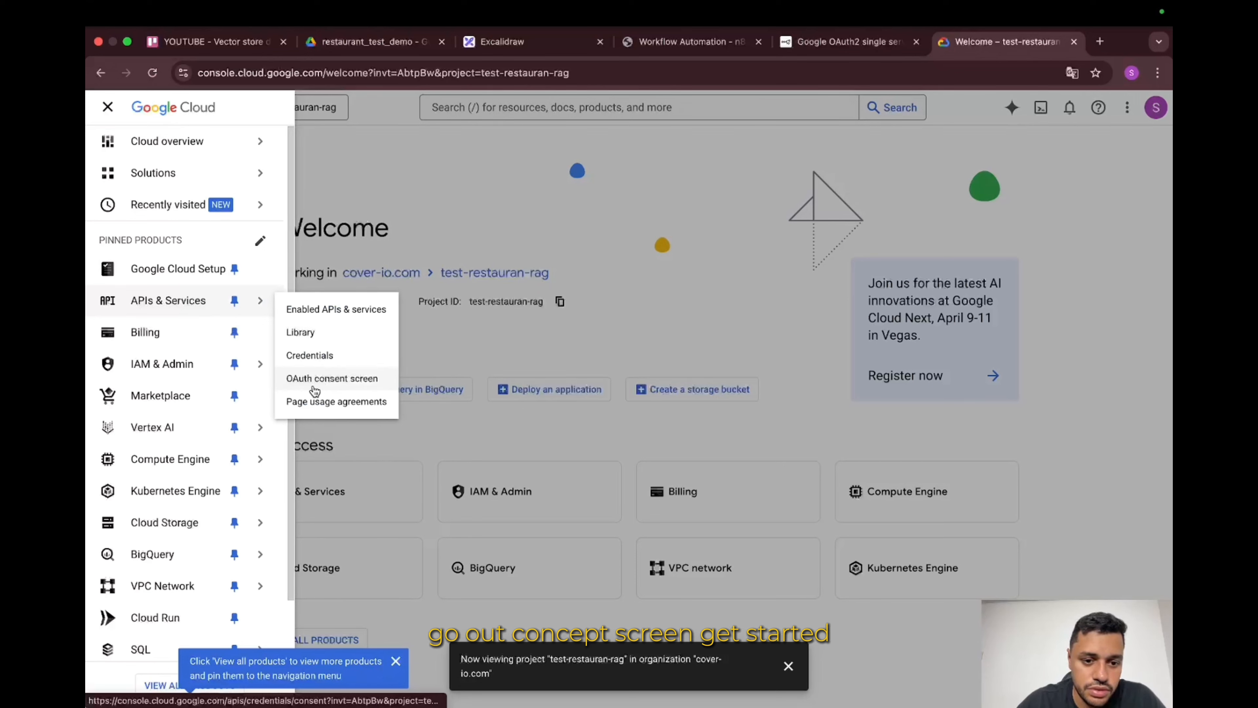
{"action": "left_click", "coordinate": [355, 383]}
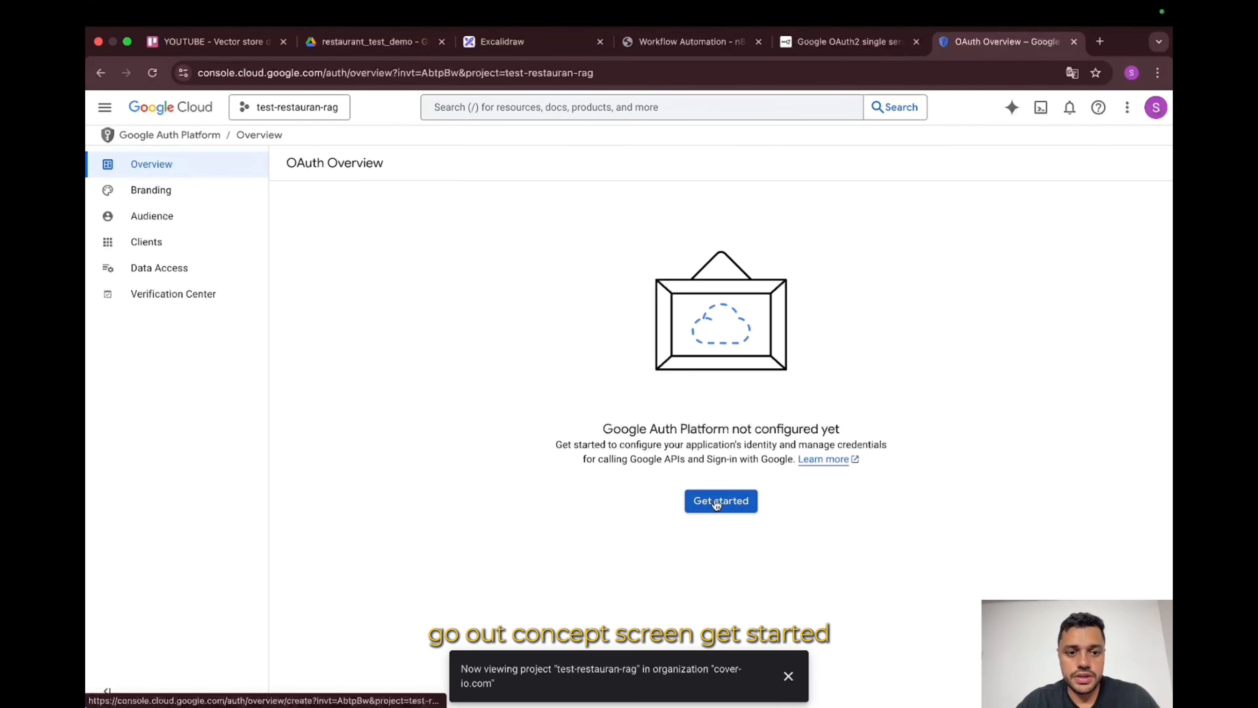
{"action": "left_click", "coordinate": [717, 502]}
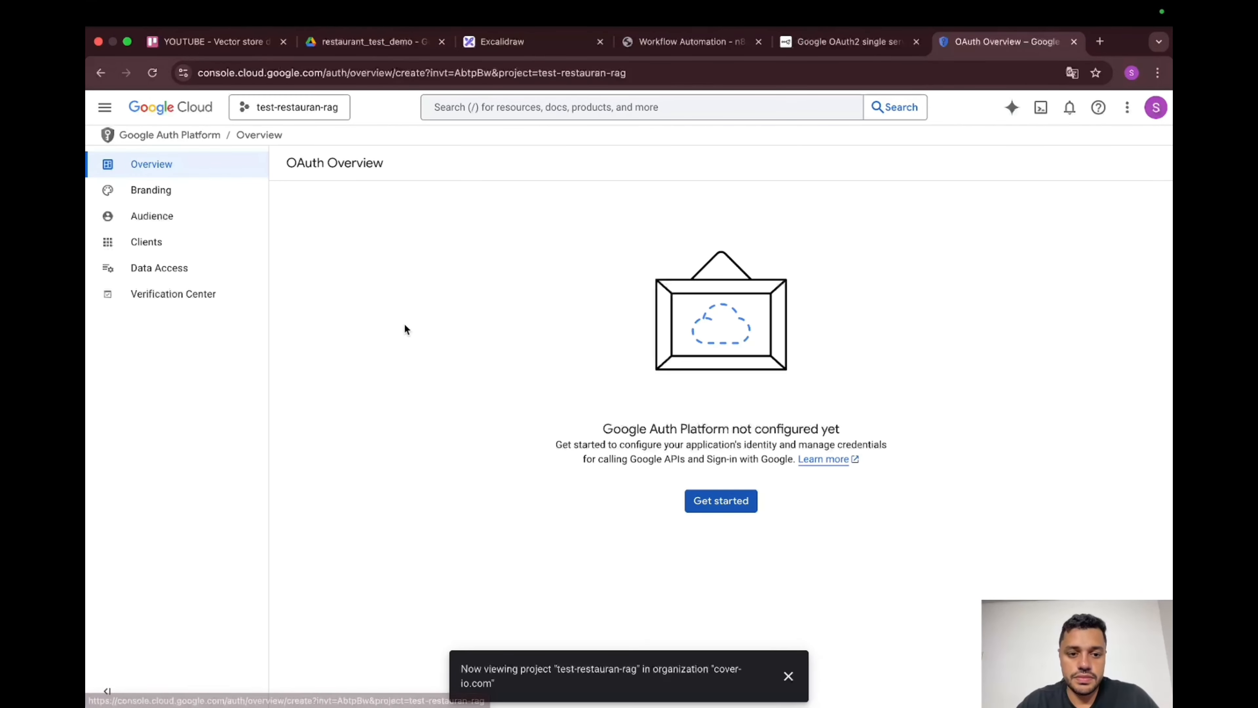
{"action": "left_click", "coordinate": [451, 248]}
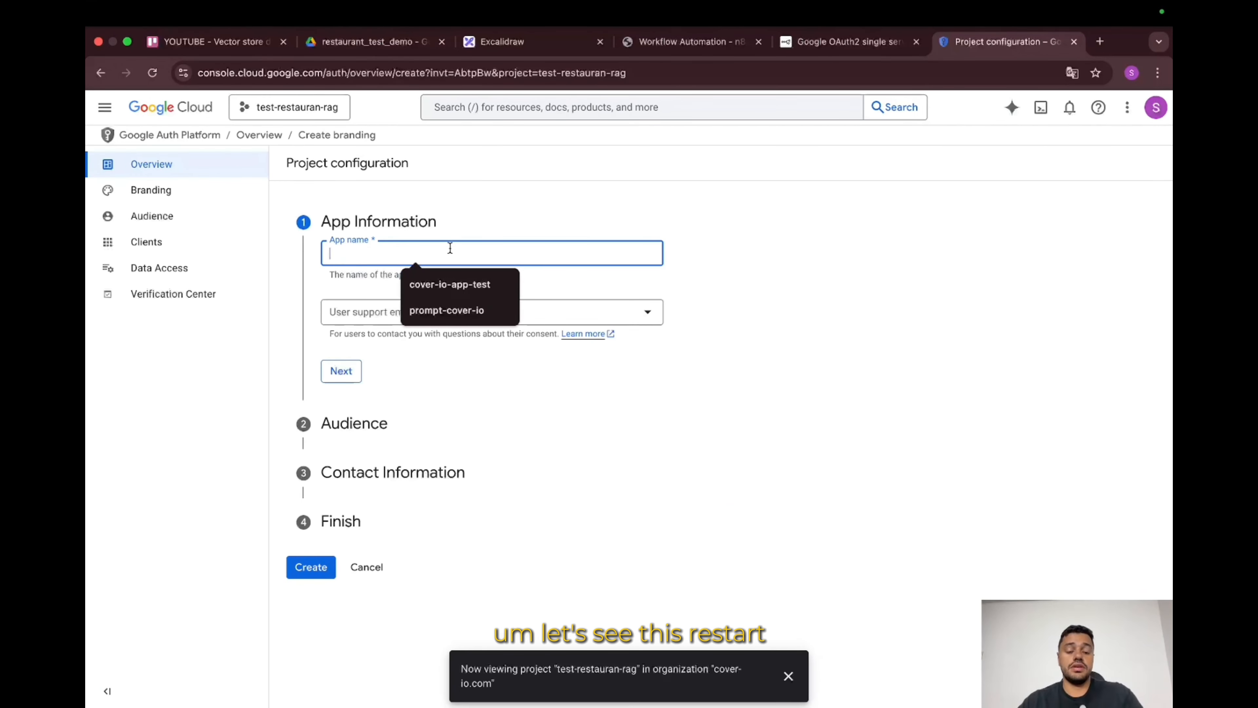
Step: Enter the app name and choose the account as user support email
{"action": "type", "text": "test-re"}
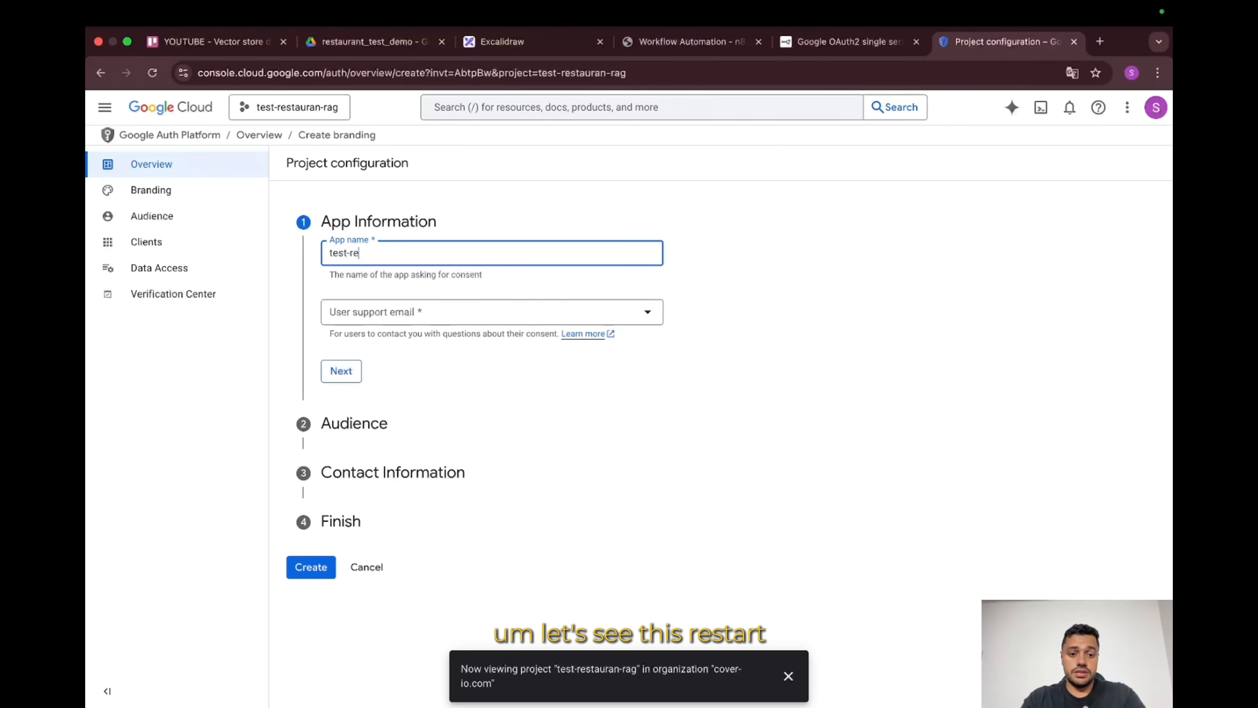
{"action": "type", "text": "staurant-rag"}
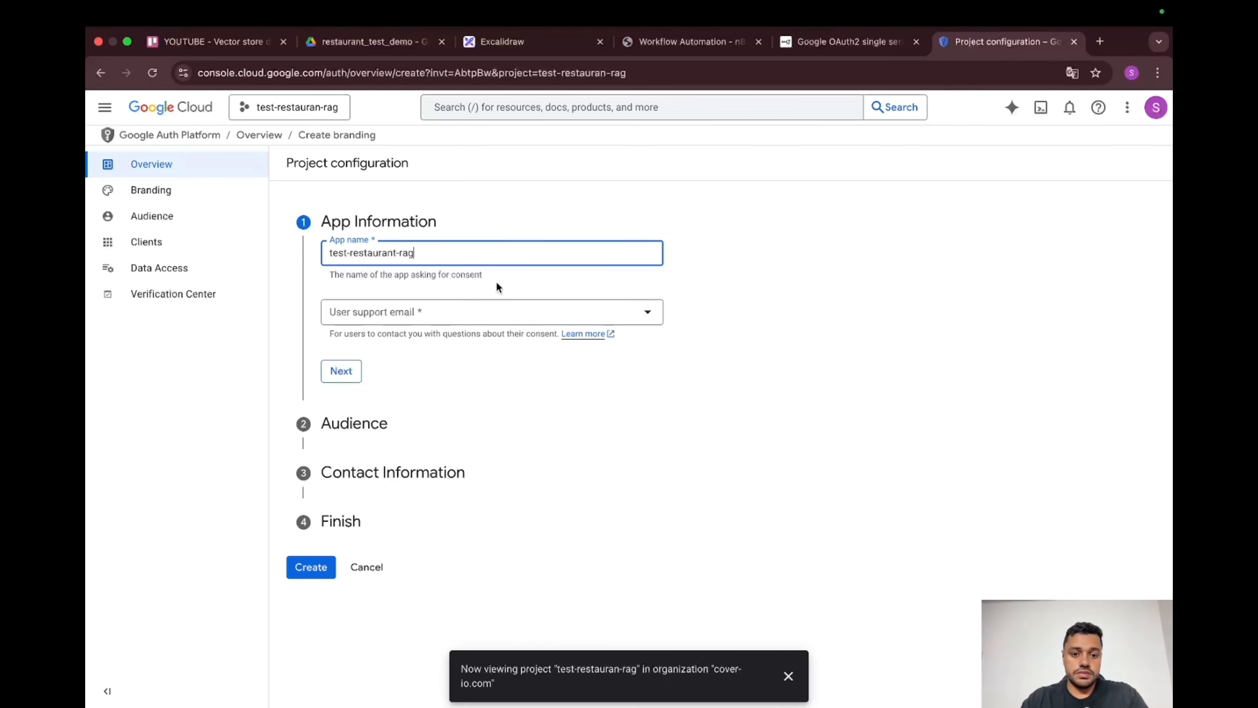
{"action": "left_click", "coordinate": [526, 311]}
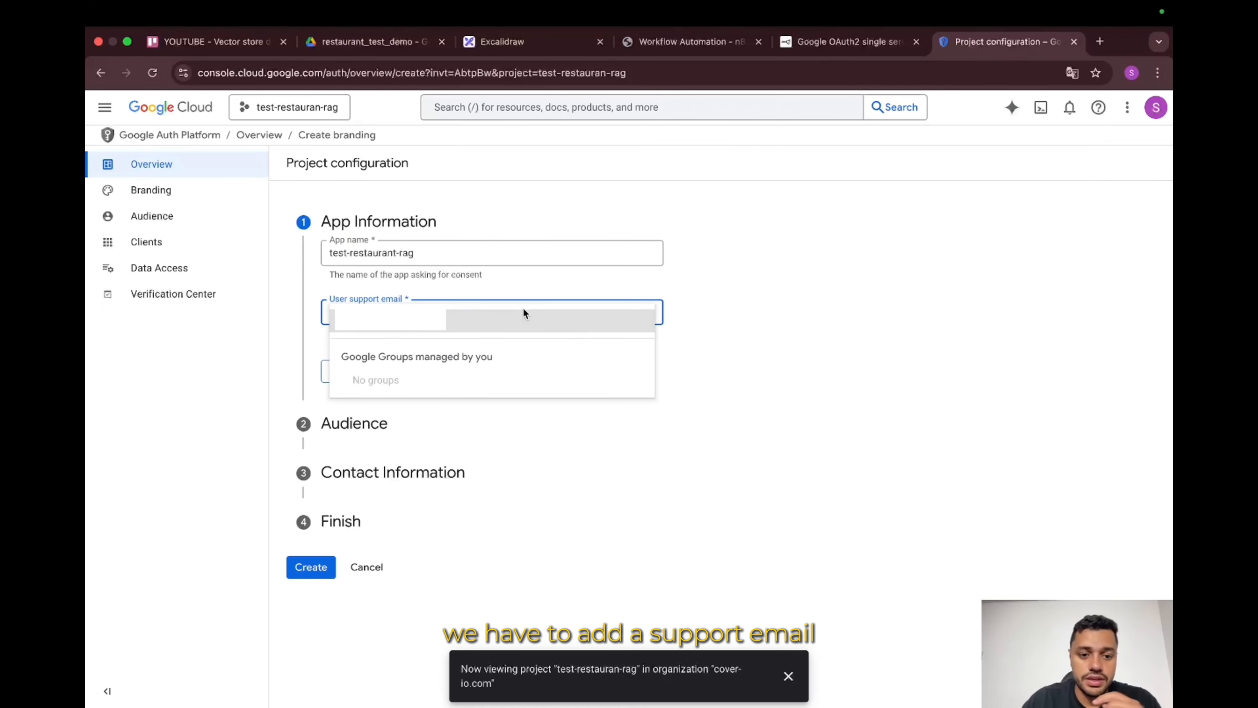
{"action": "left_click", "coordinate": [522, 312]}
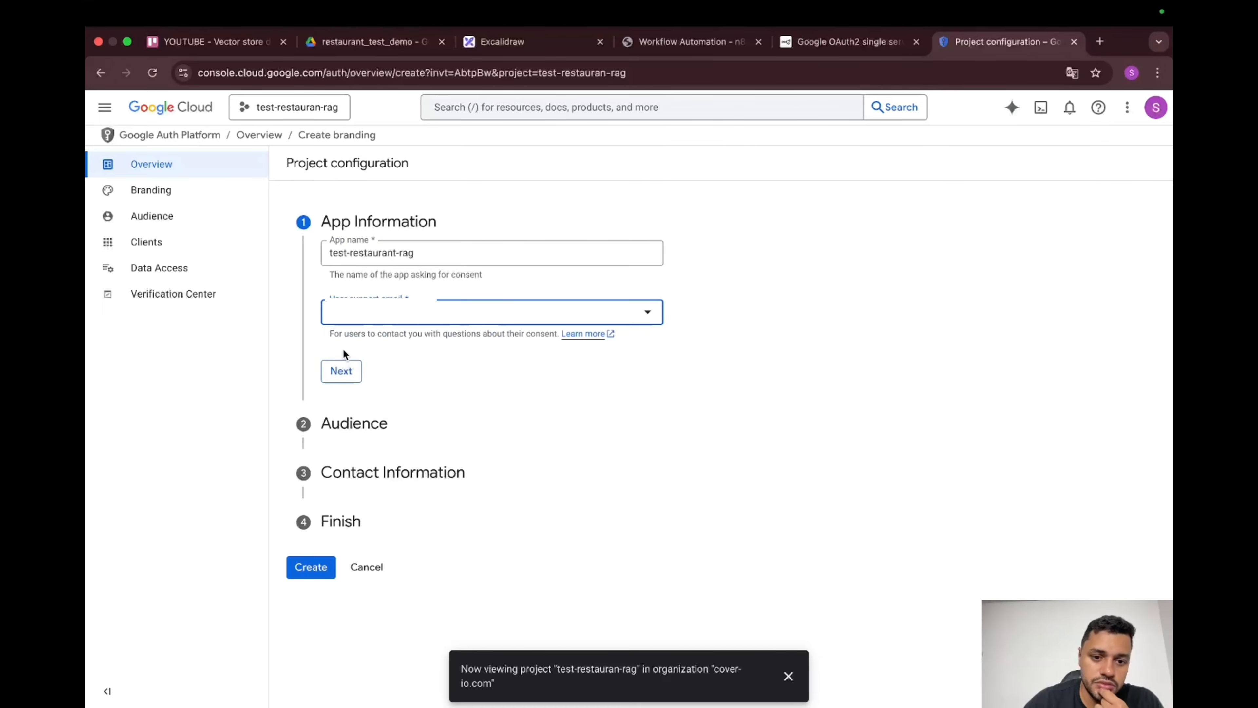
{"action": "left_click", "coordinate": [355, 379]}
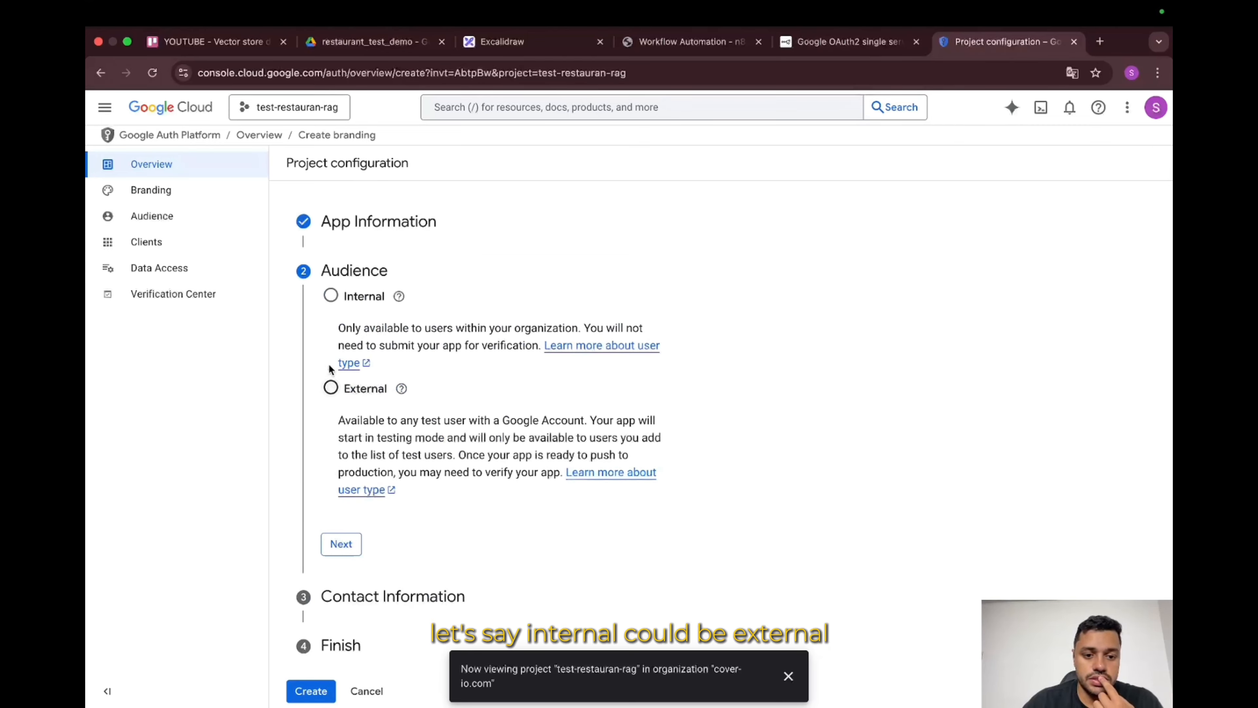
Step: Set Internal audience, add the contact email, accept the user data policy, and create
{"action": "left_click", "coordinate": [331, 298]}
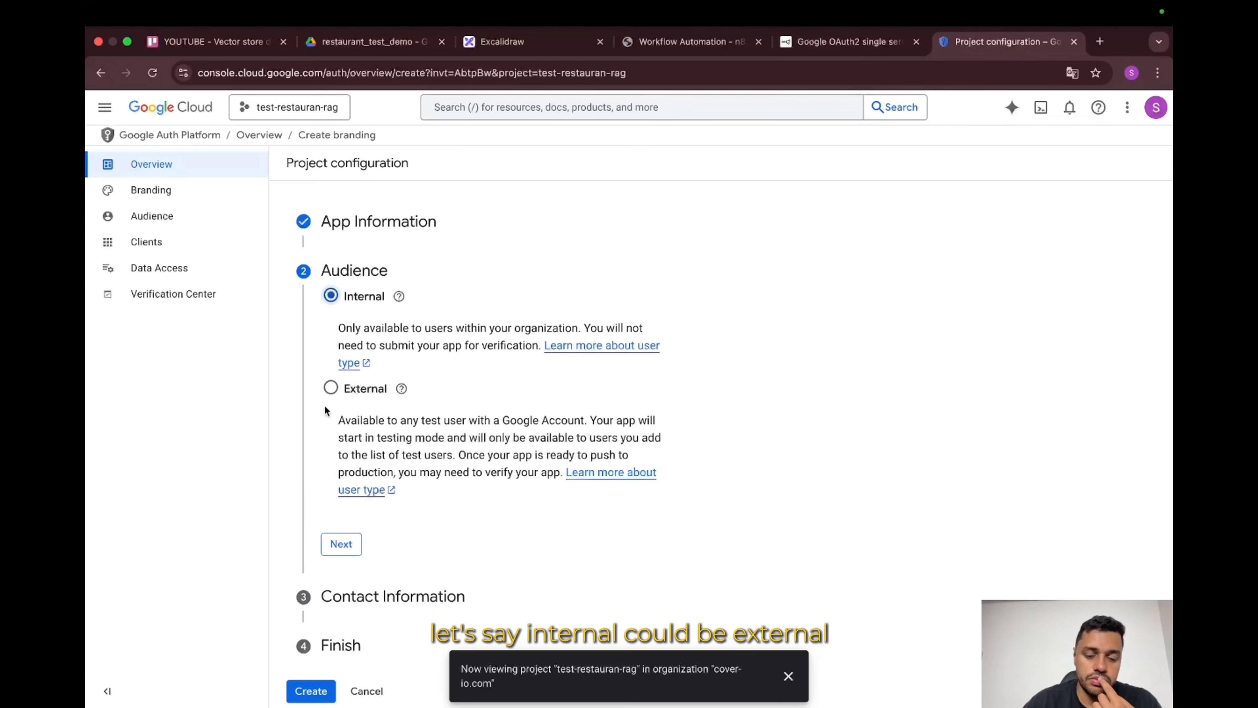
{"action": "left_click", "coordinate": [348, 546]}
{"action": "left_click", "coordinate": [406, 358]}
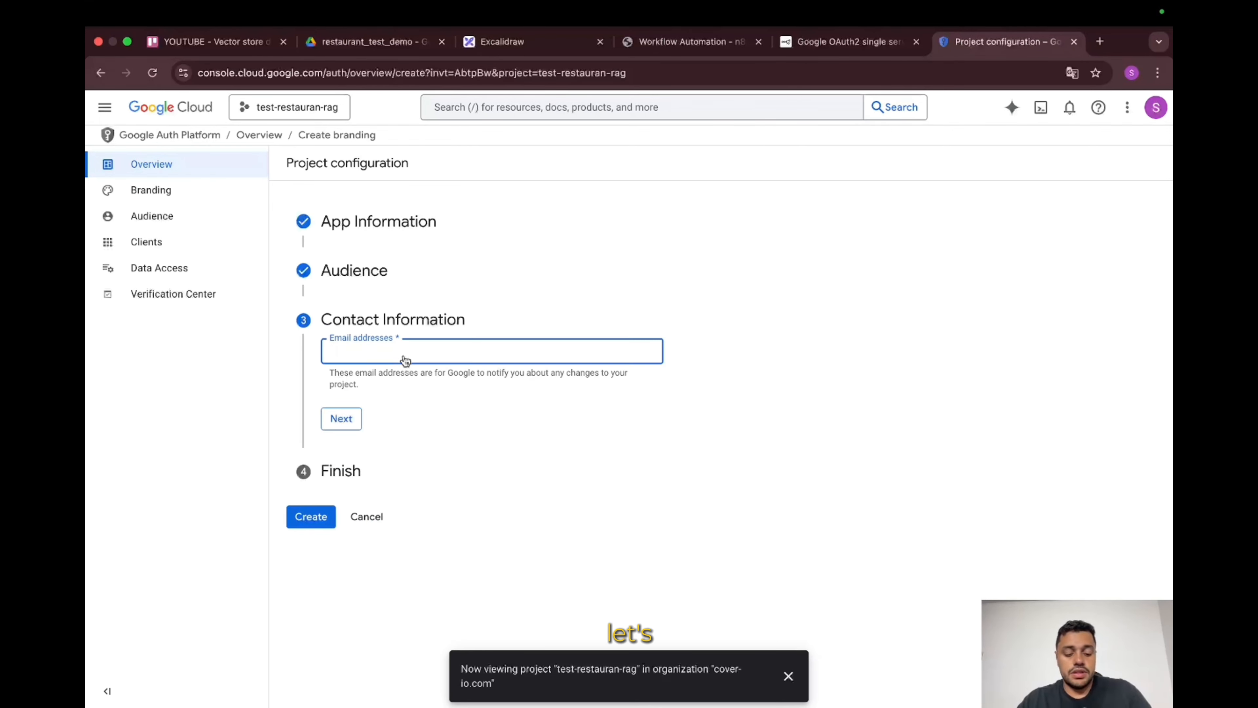
{"action": "left_click", "coordinate": [461, 385]}
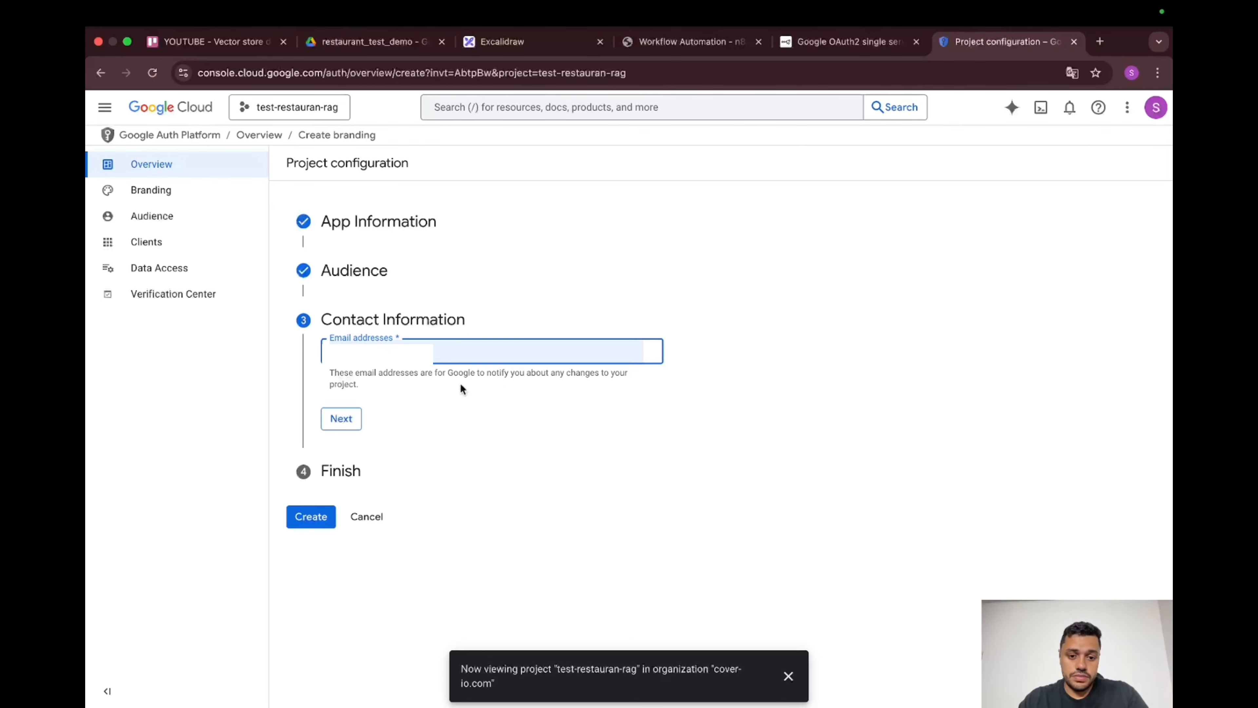
{"action": "left_click", "coordinate": [341, 426]}
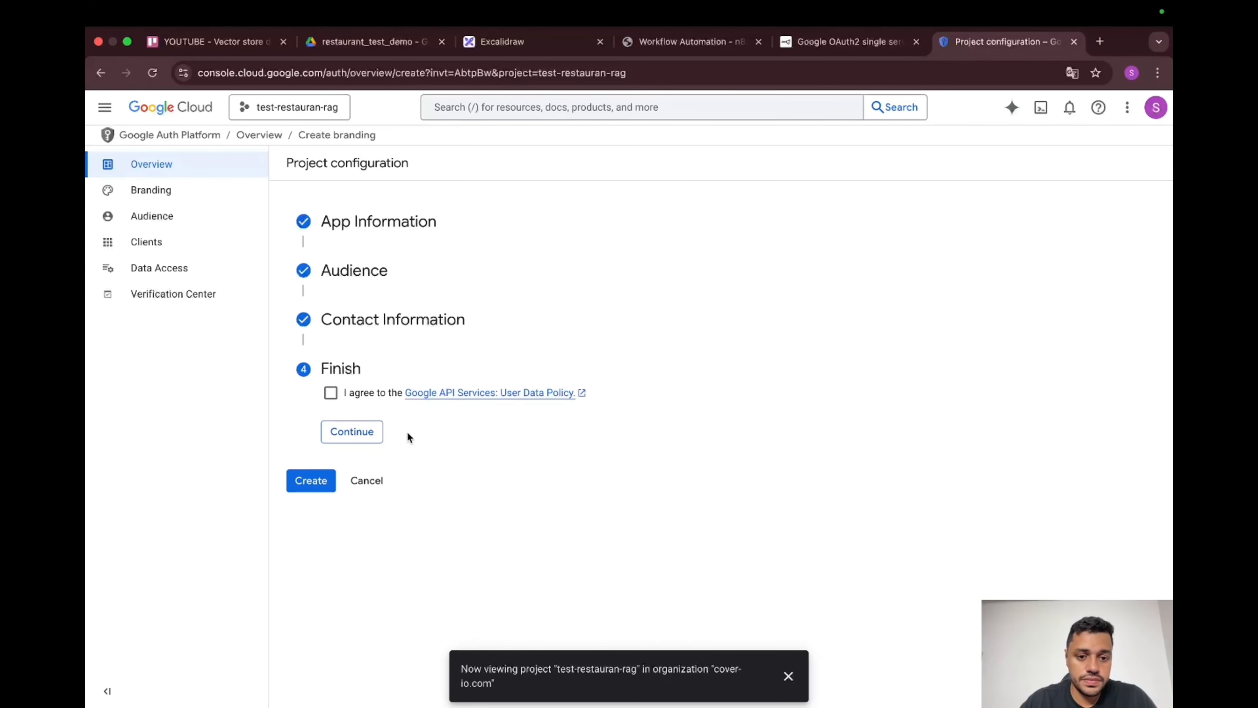
{"action": "left_click", "coordinate": [330, 393]}
{"action": "left_click", "coordinate": [358, 435]}
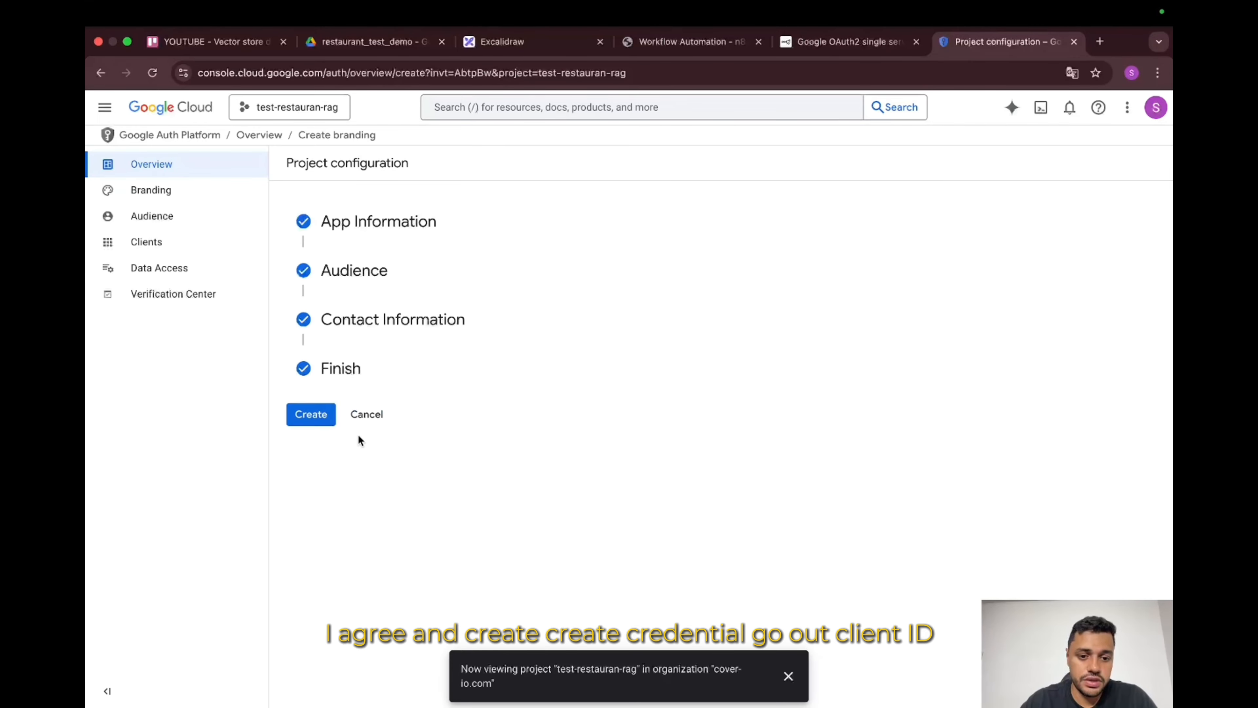
{"action": "left_click", "coordinate": [310, 415]}
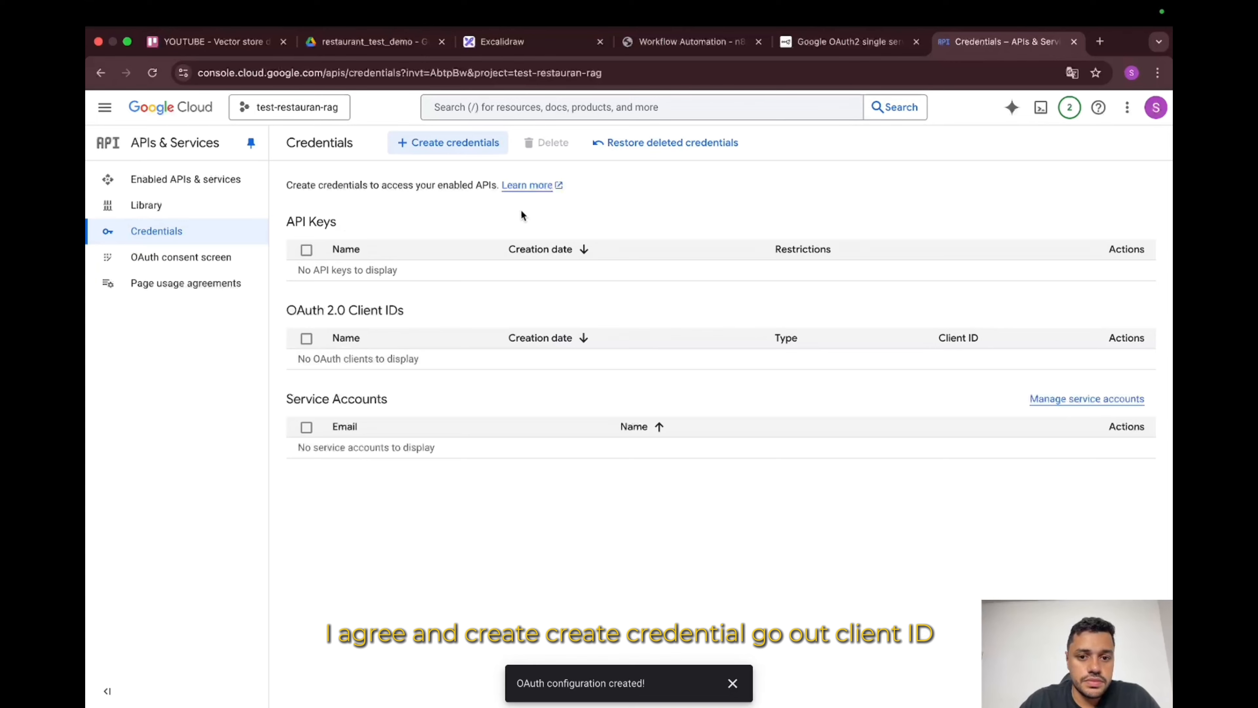
Step: Start a Web application OAuth client ID named test-restaurant
{"action": "left_click", "coordinate": [483, 144]}
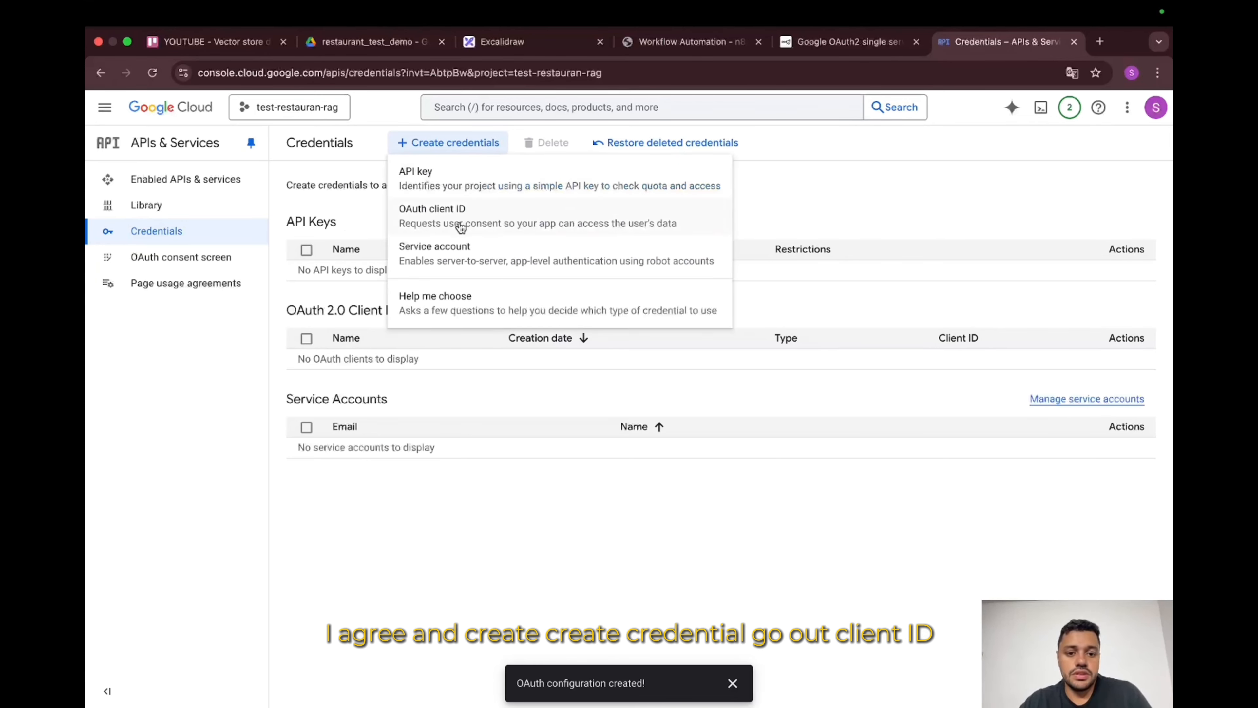
{"action": "left_click", "coordinate": [440, 218]}
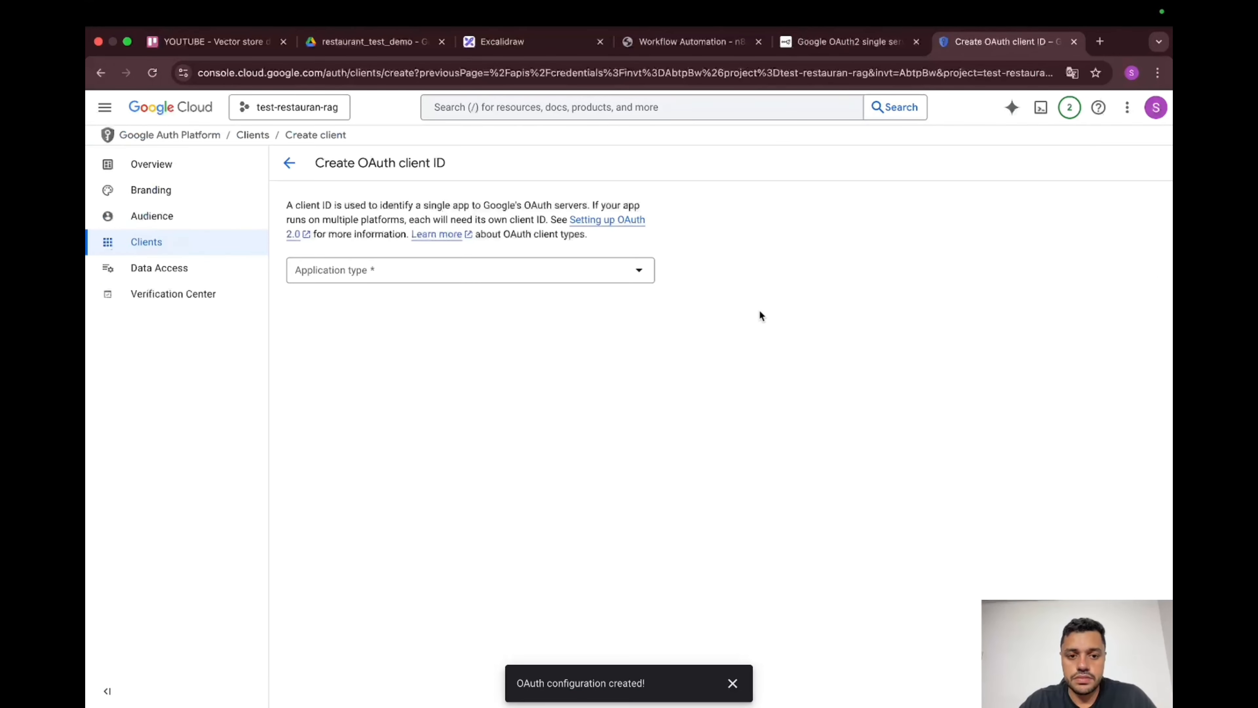
{"action": "left_click", "coordinate": [620, 275]}
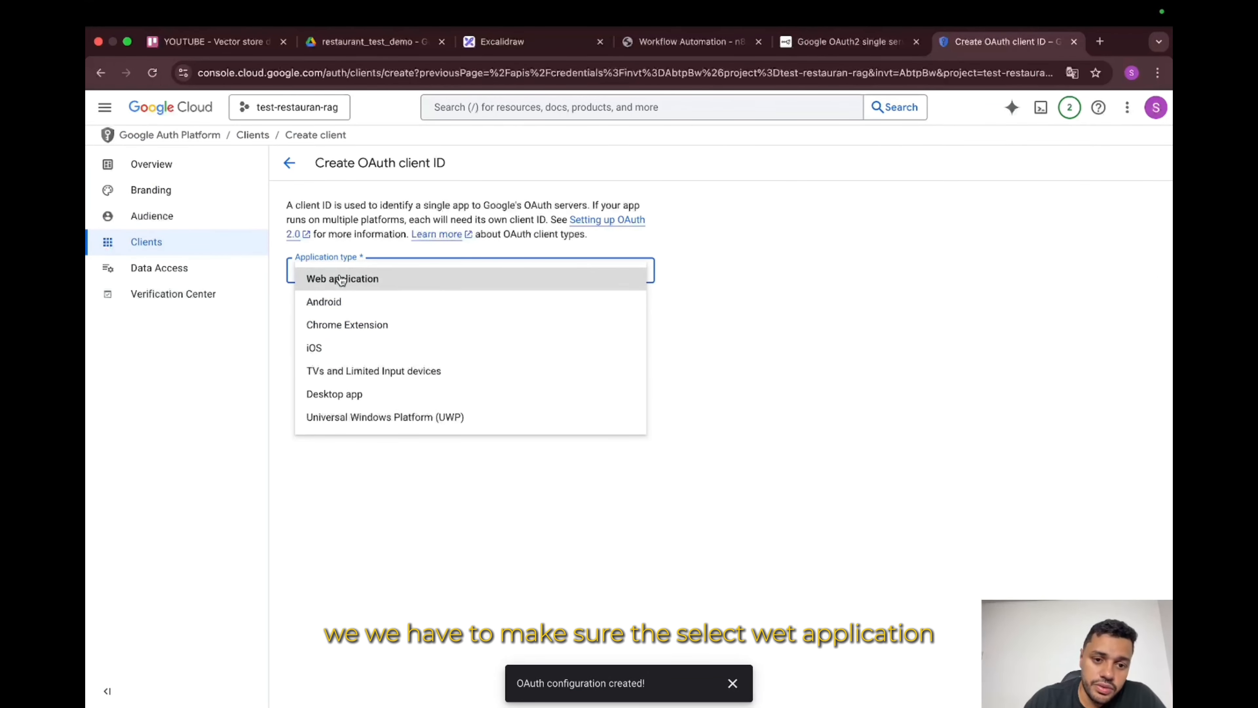
{"action": "left_click", "coordinate": [396, 281]}
{"action": "left_click_drag", "start_coordinate": [436, 315], "coordinate": [246, 312]}
{"action": "type", "text": "test-"}
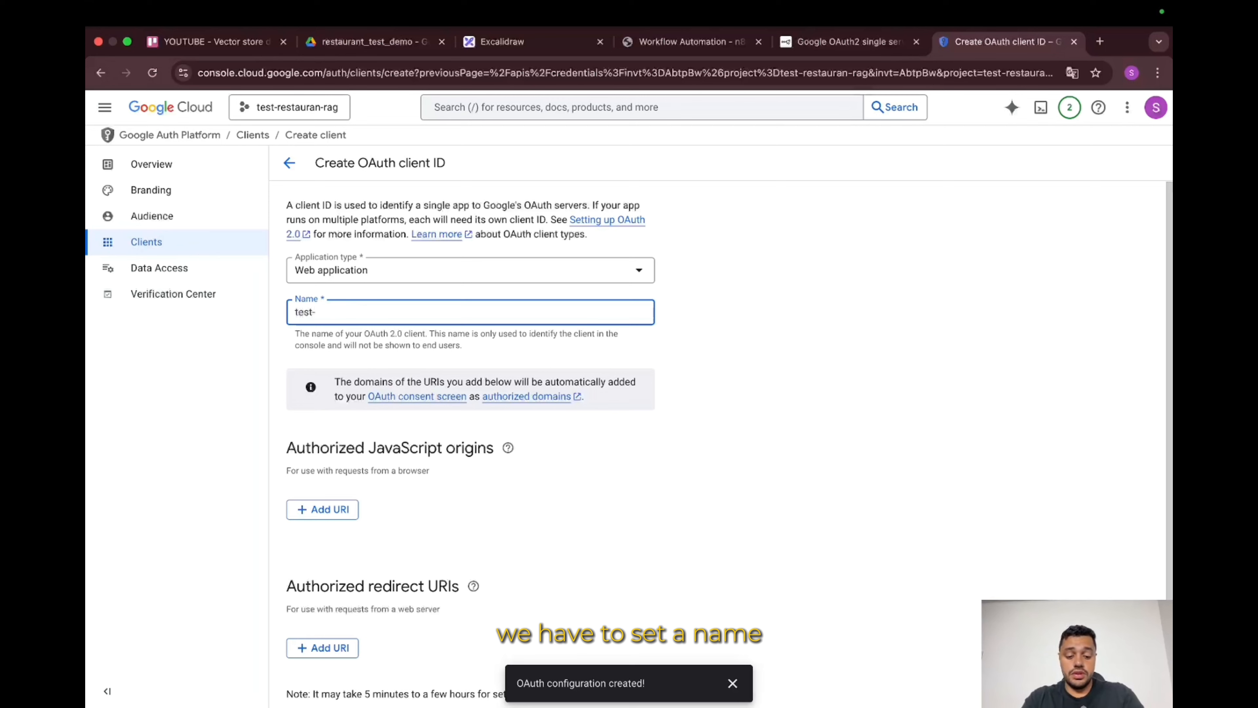
{"action": "type", "text": "resta"}
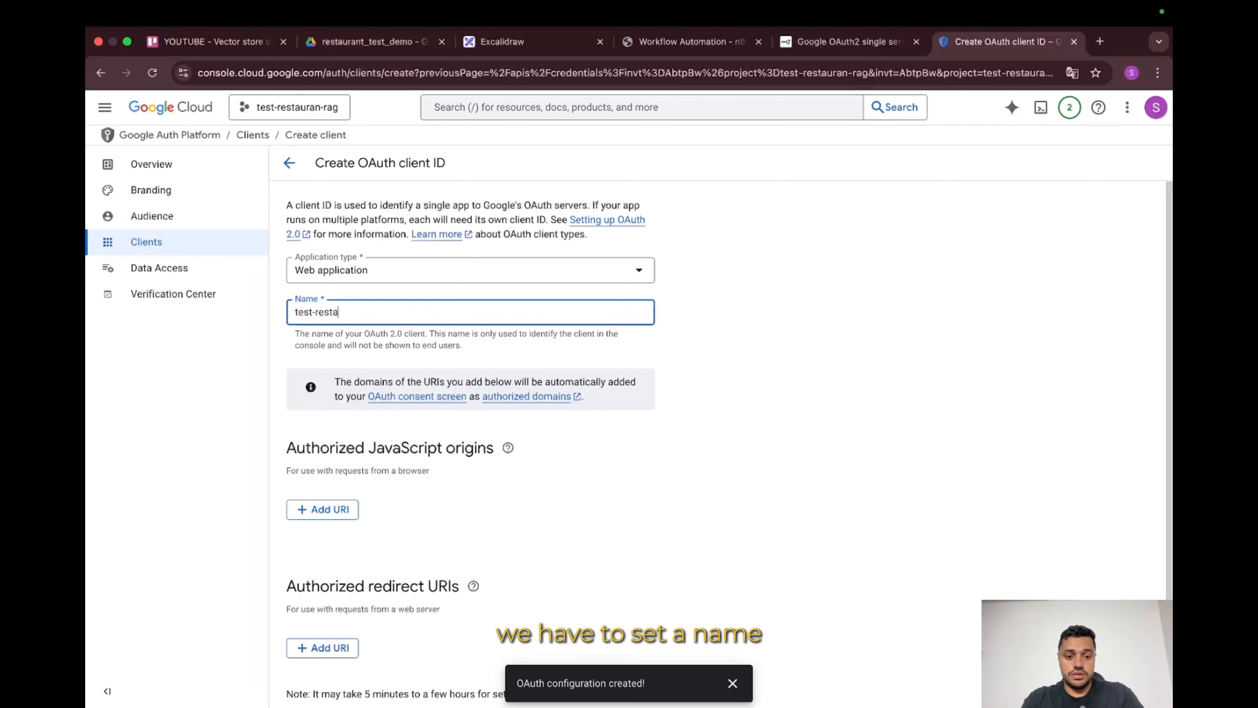
{"action": "type", "text": "urant"}
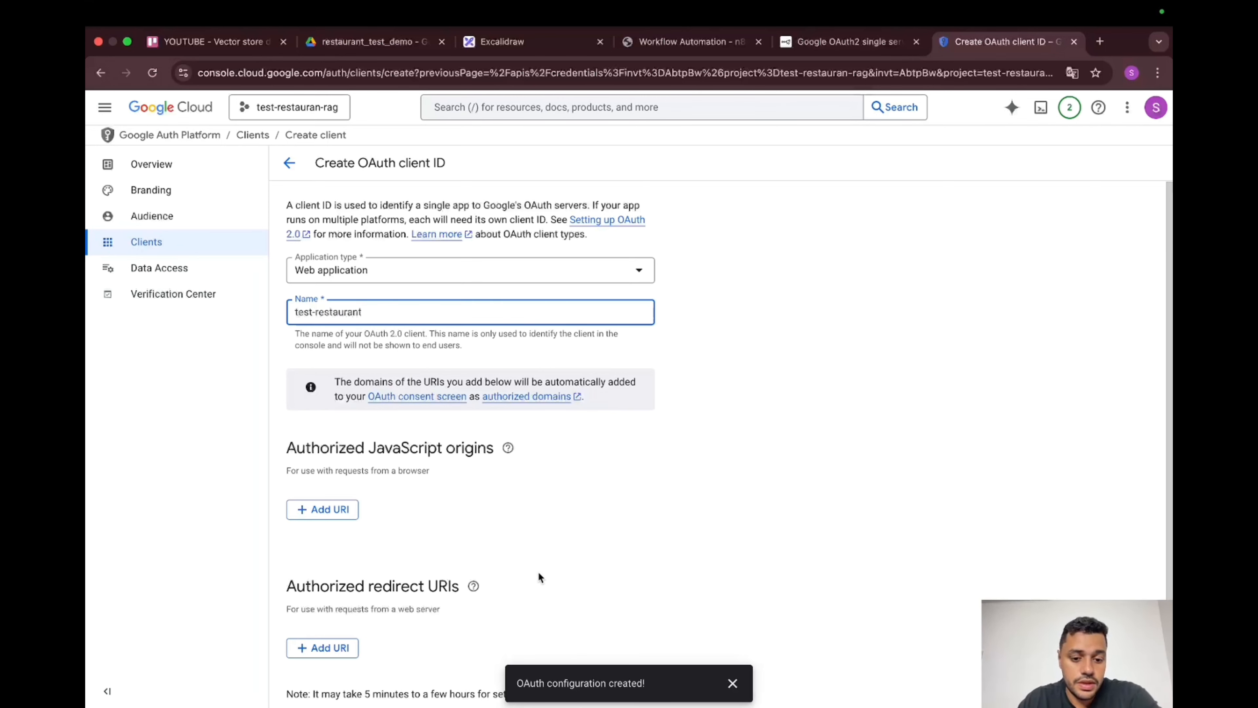
Step: Add an empty authorized redirect URI entry and copy n8n's OAuth redirect URL
{"action": "scroll", "coordinate": [537, 571], "scroll_direction": "down", "scroll_amount": 1}
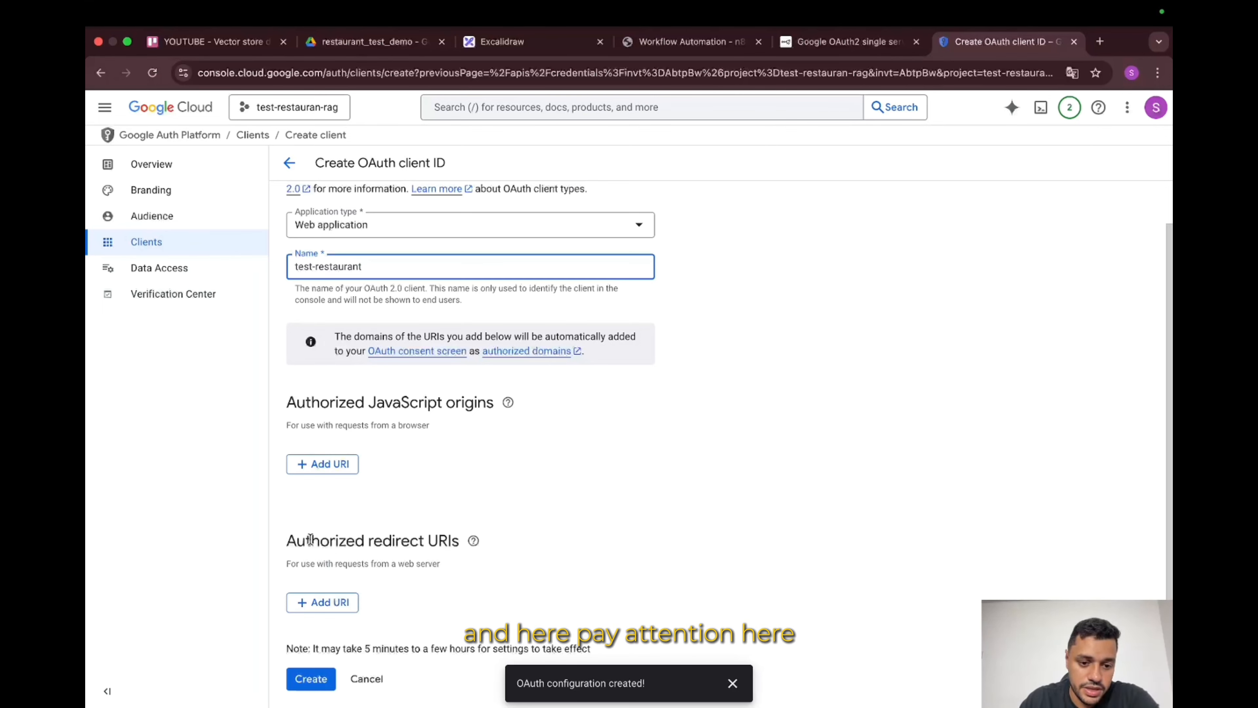
{"action": "left_click_drag", "start_coordinate": [287, 541], "coordinate": [463, 543]}
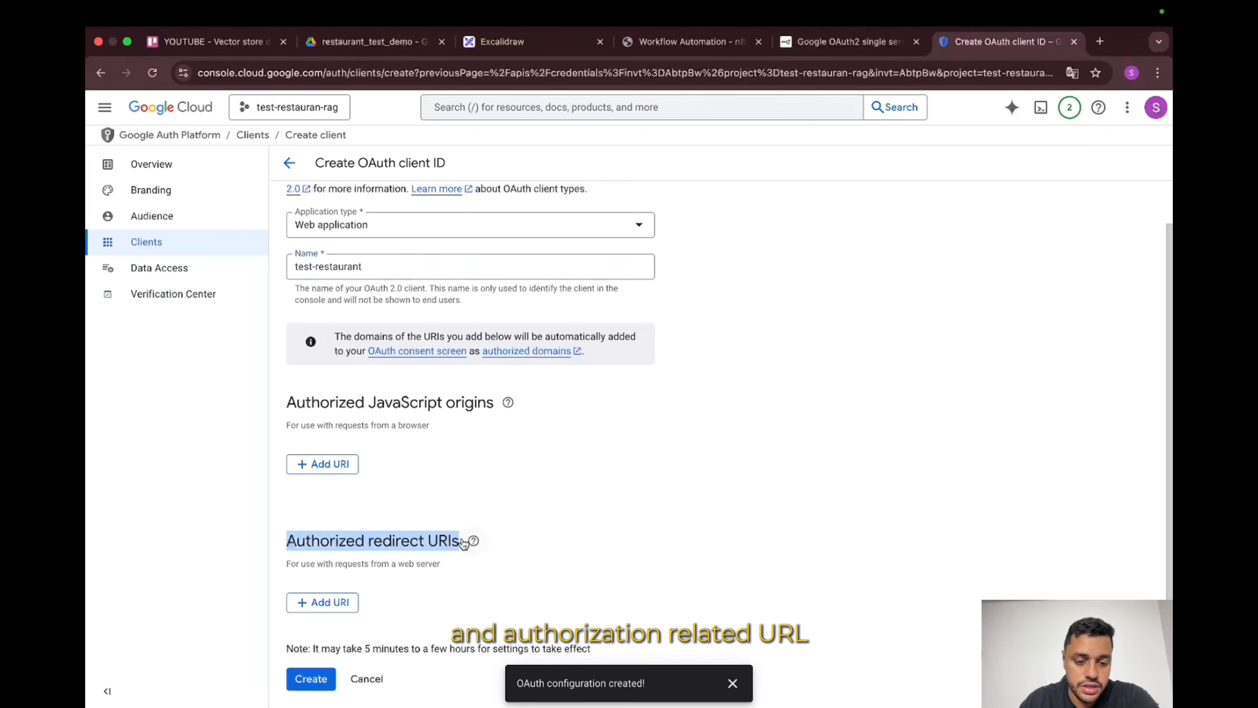
{"action": "left_click", "coordinate": [342, 601]}
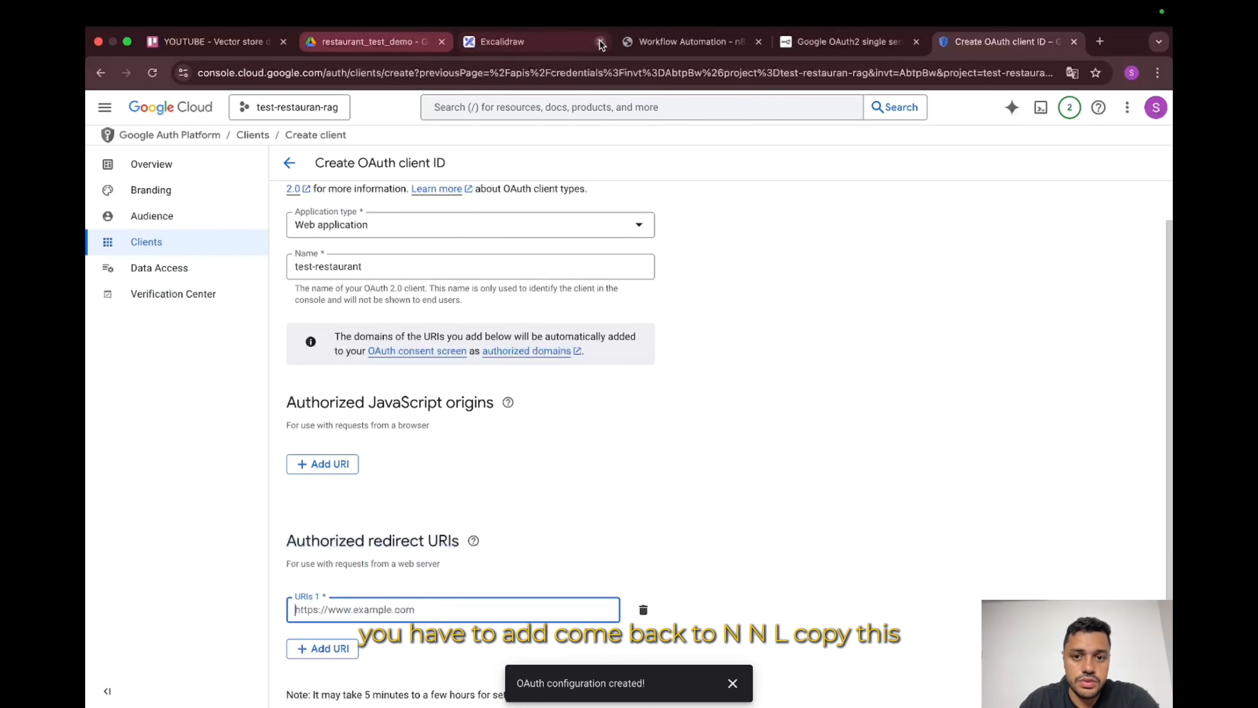
{"action": "left_click", "coordinate": [686, 42]}
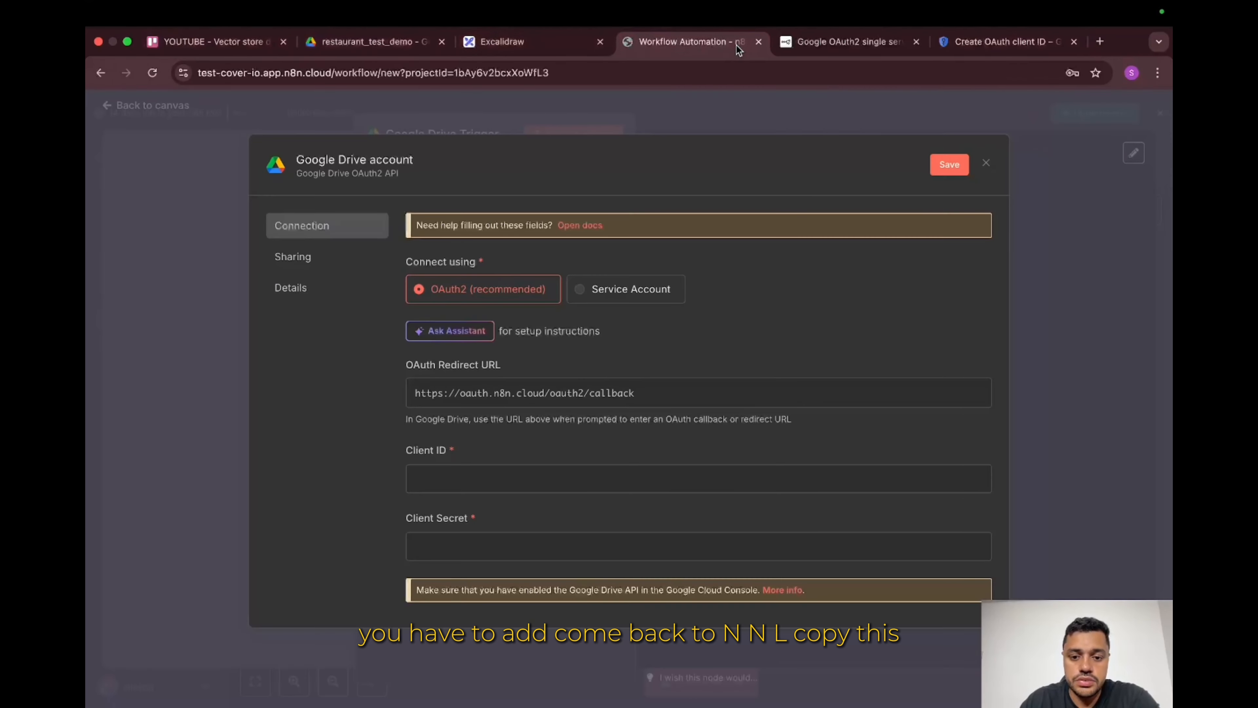
{"action": "left_click", "coordinate": [662, 401]}
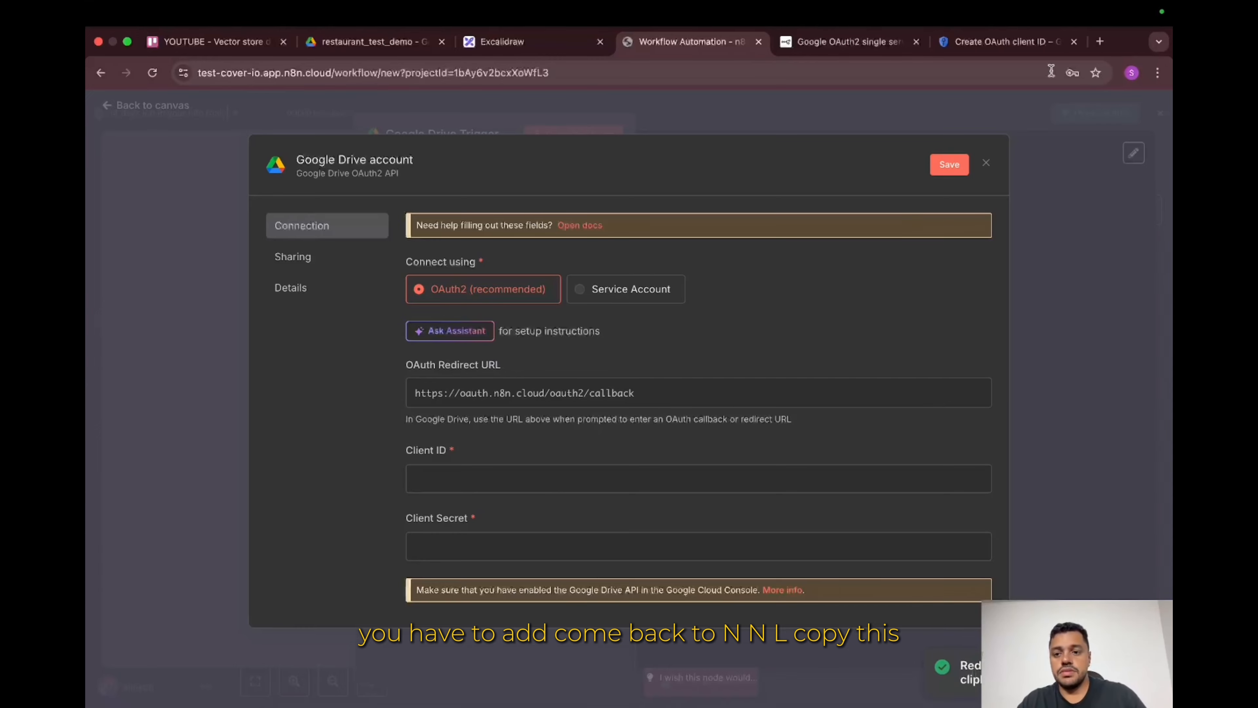
Step: Paste n8n's callback URL into URIs 1 and create the OAuth client
{"action": "left_click", "coordinate": [995, 41]}
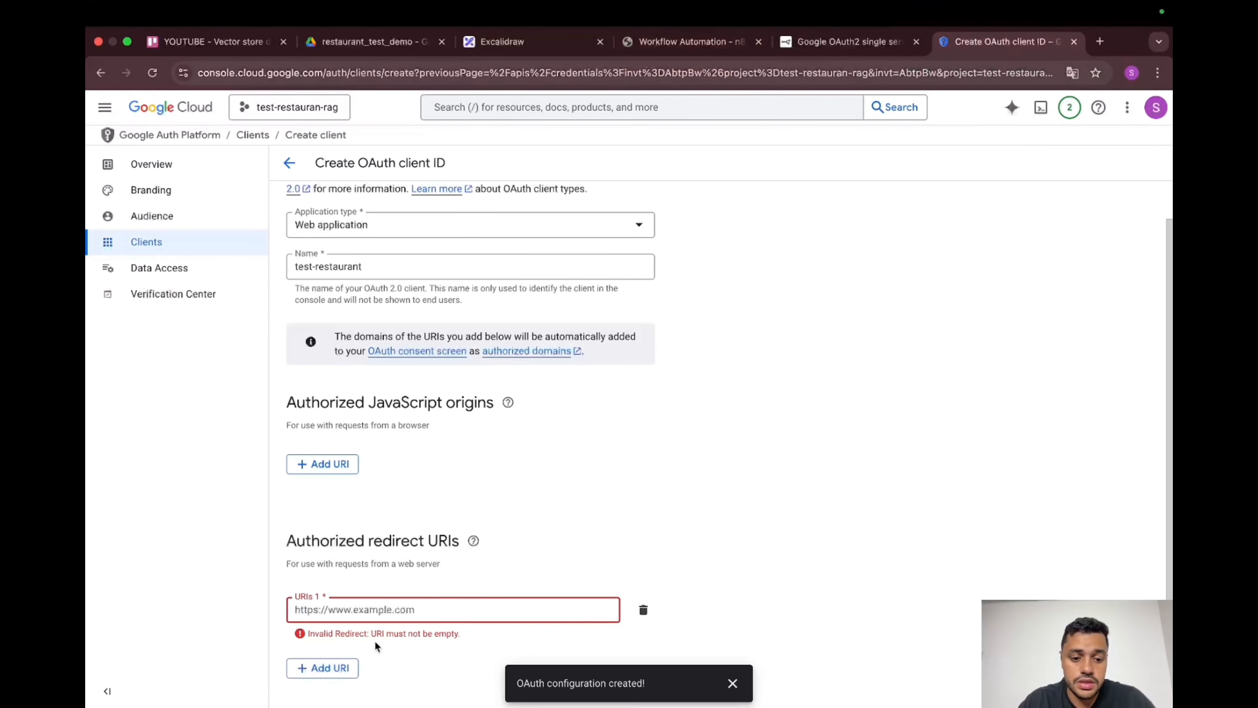
{"action": "left_click", "coordinate": [390, 609]}
{"action": "key", "text": "super+v"}
{"action": "scroll", "coordinate": [389, 607], "scroll_direction": "down", "scroll_amount": 1}
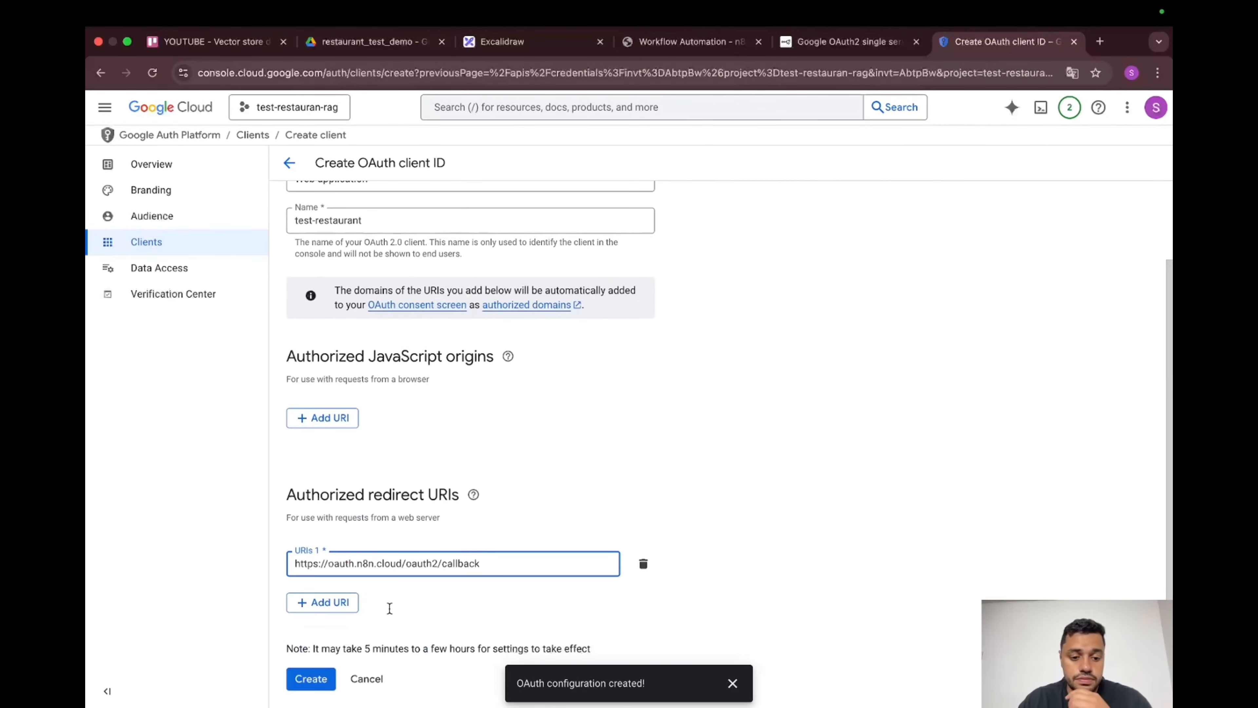
{"action": "left_click", "coordinate": [313, 681]}
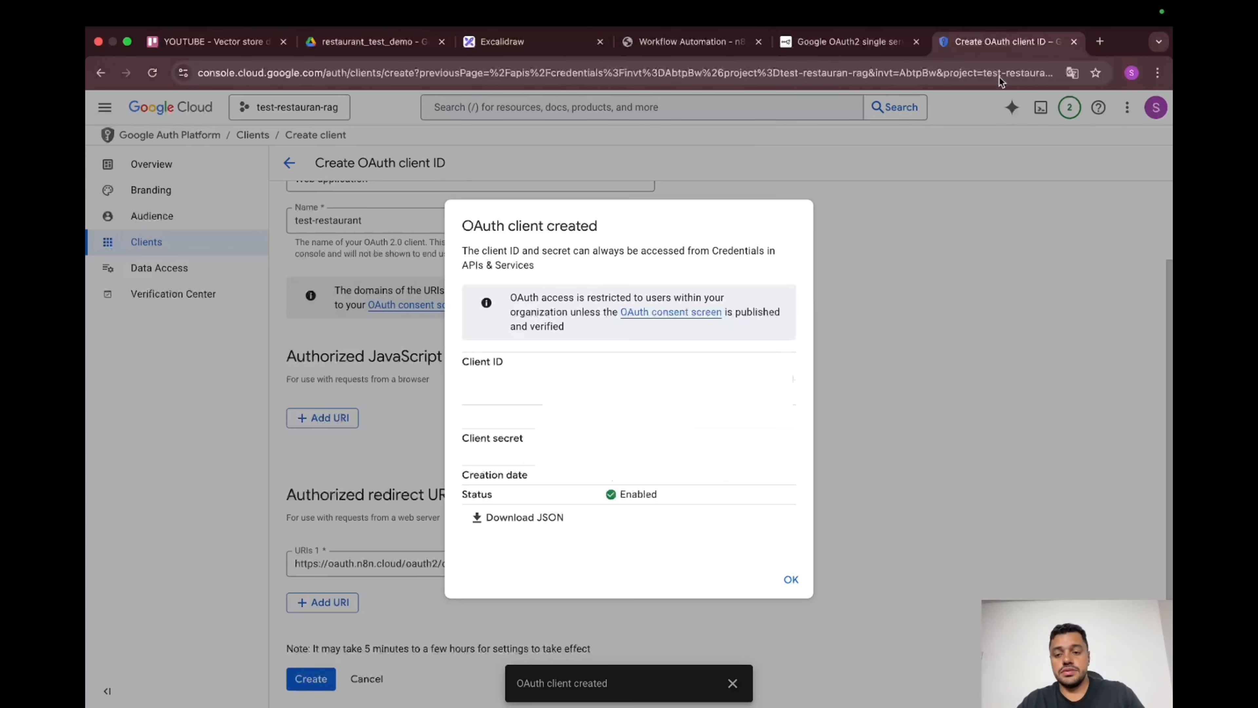
Step: Fill the n8n Google Drive credential with the client ID and secret, then save it
{"action": "left_click", "coordinate": [844, 45]}
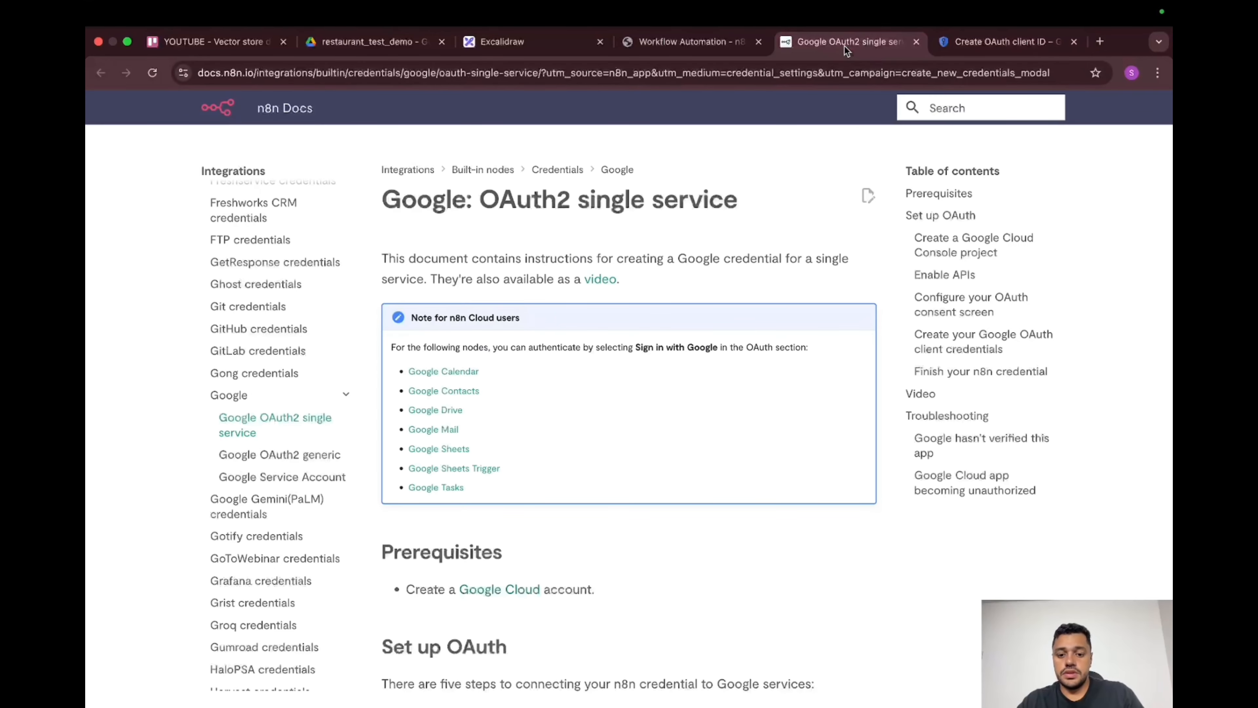
{"action": "left_click", "coordinate": [651, 47]}
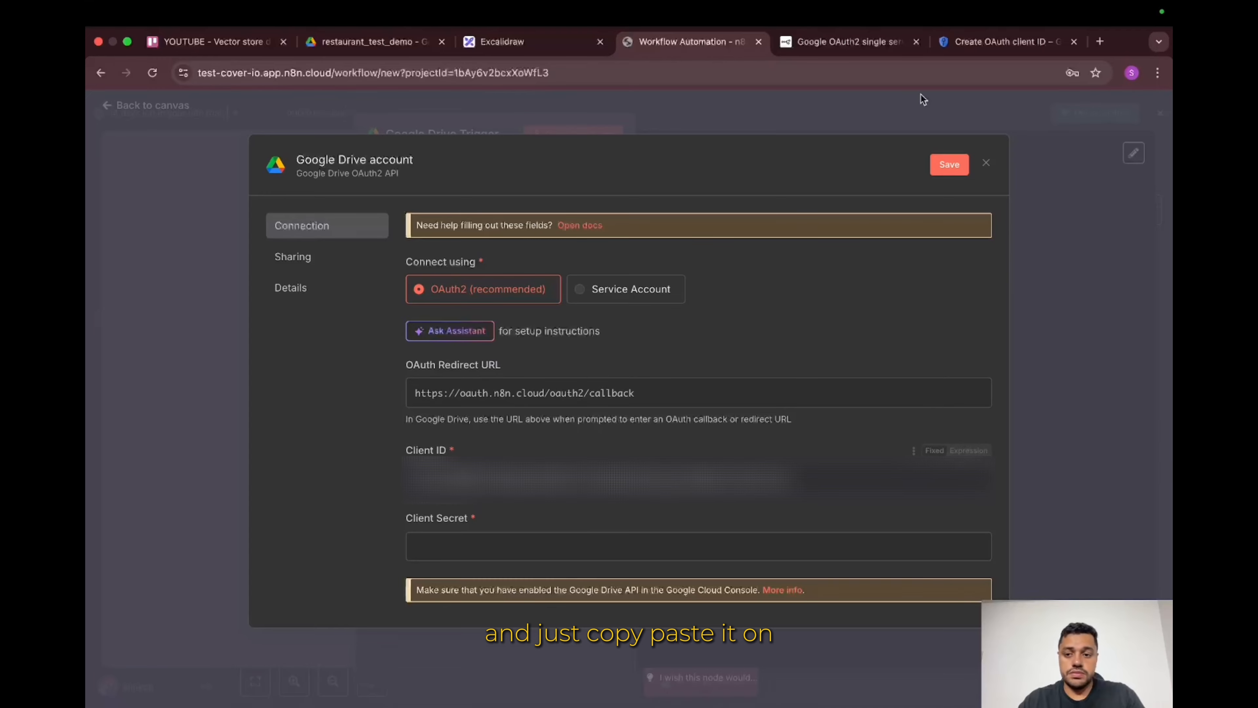
{"action": "left_click", "coordinate": [1012, 43]}
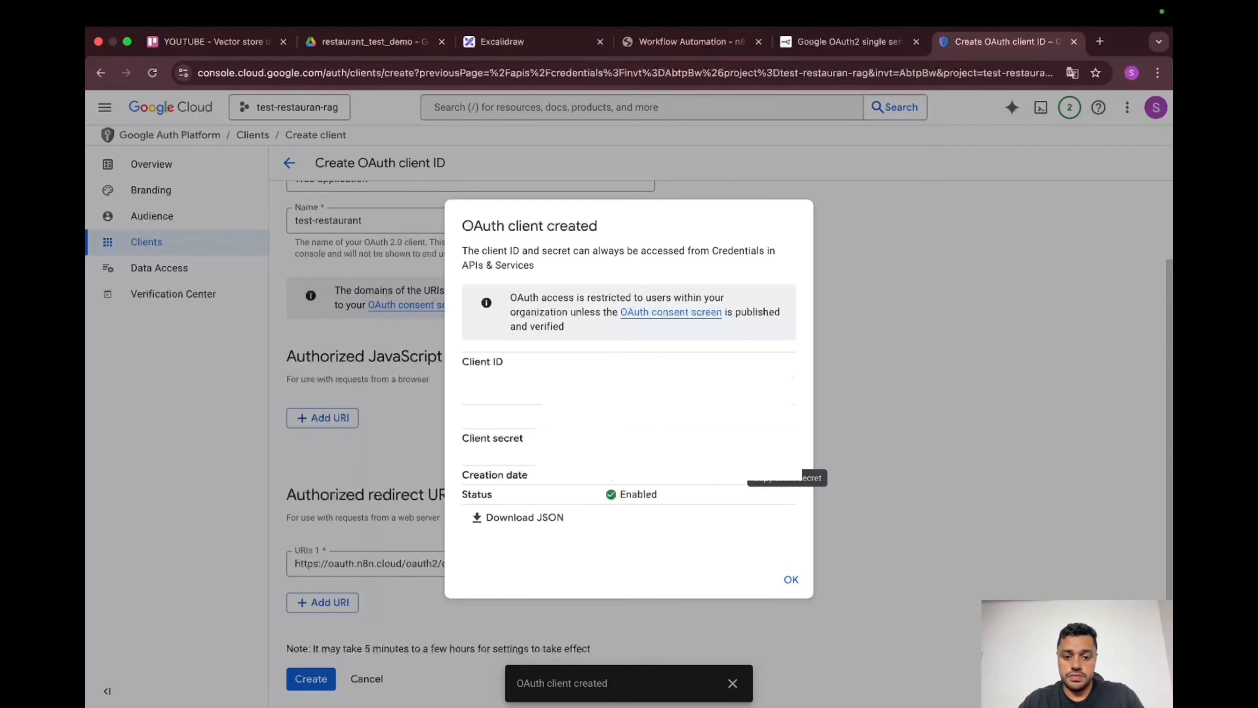
{"action": "left_click", "coordinate": [787, 451]}
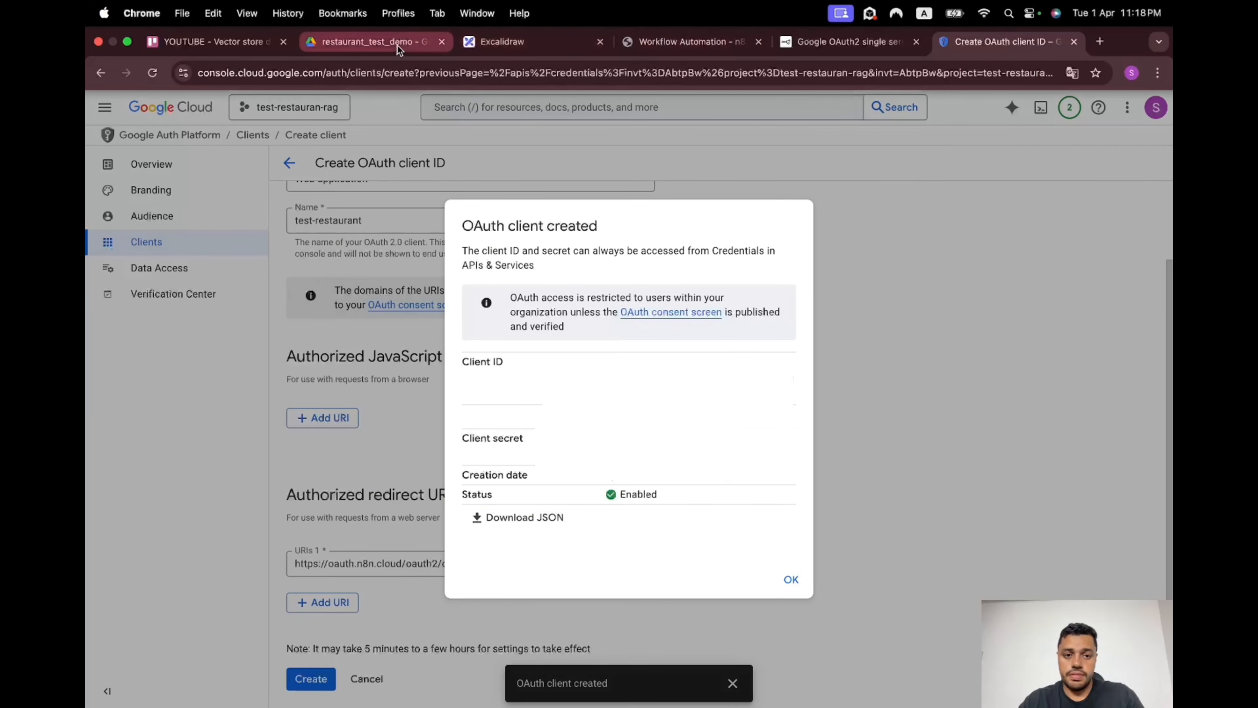
{"action": "left_click", "coordinate": [675, 41]}
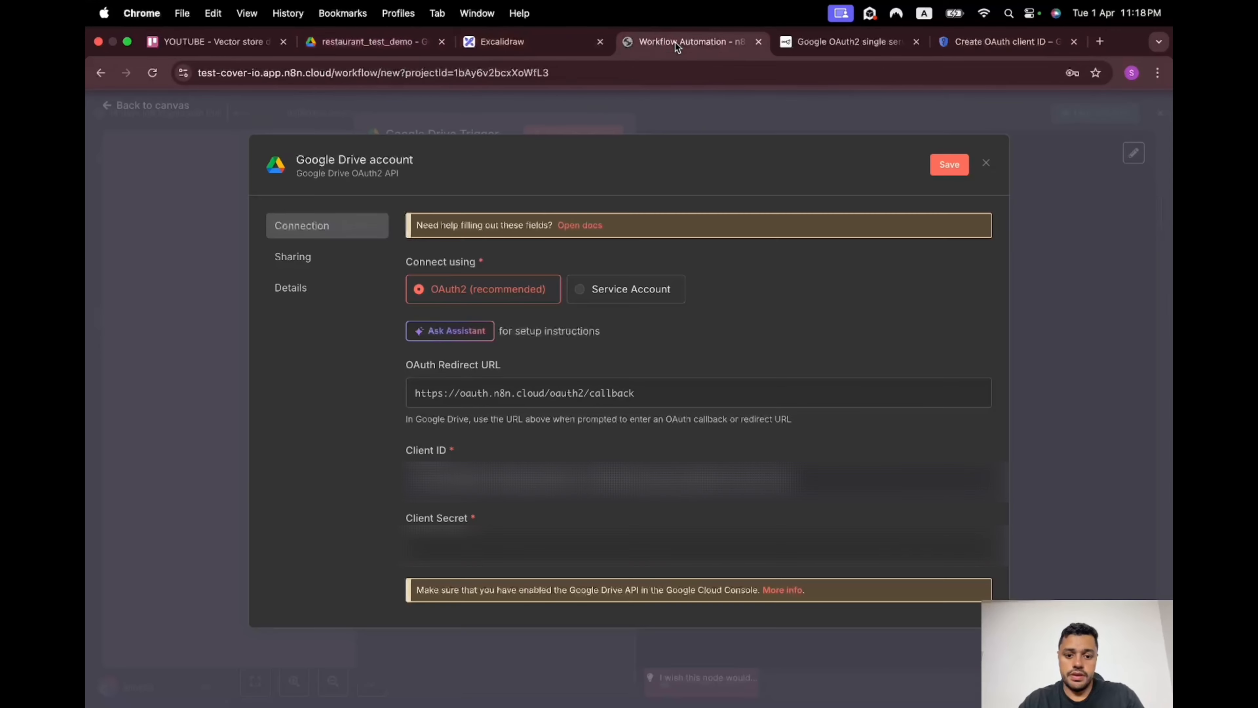
{"action": "left_click", "coordinate": [502, 540]}
{"action": "key", "text": "super+v"}
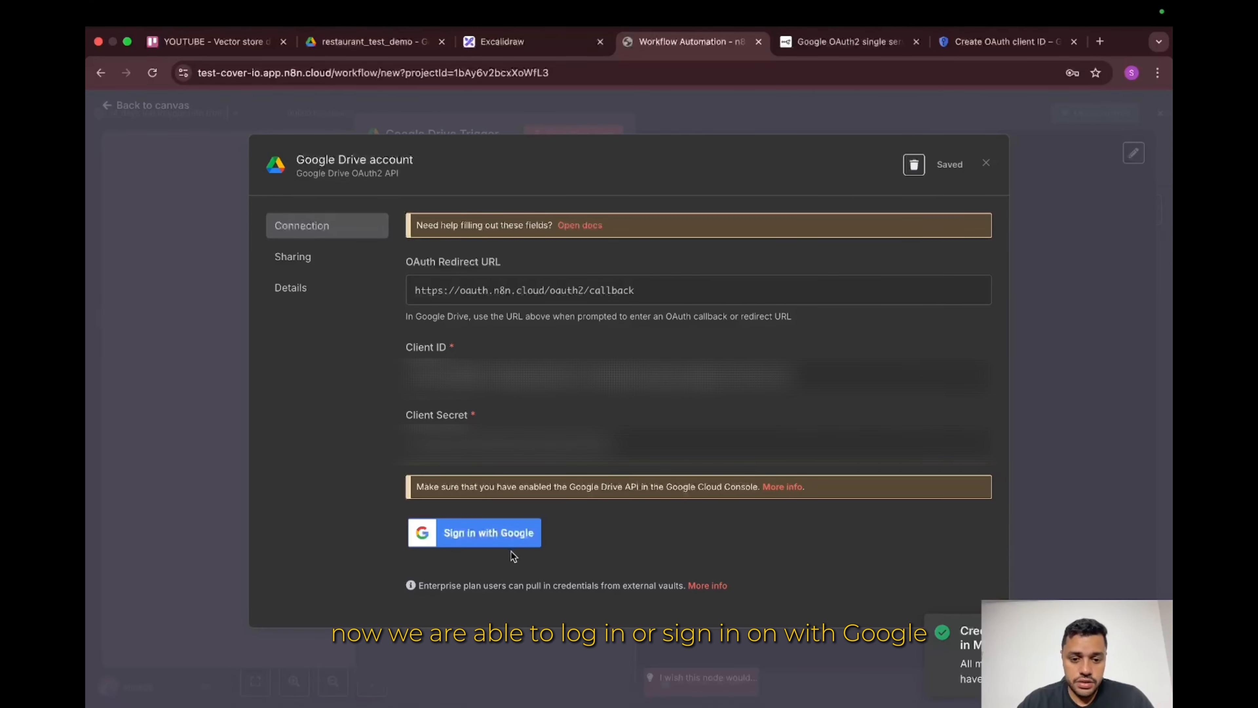
{"action": "left_click", "coordinate": [511, 548]}
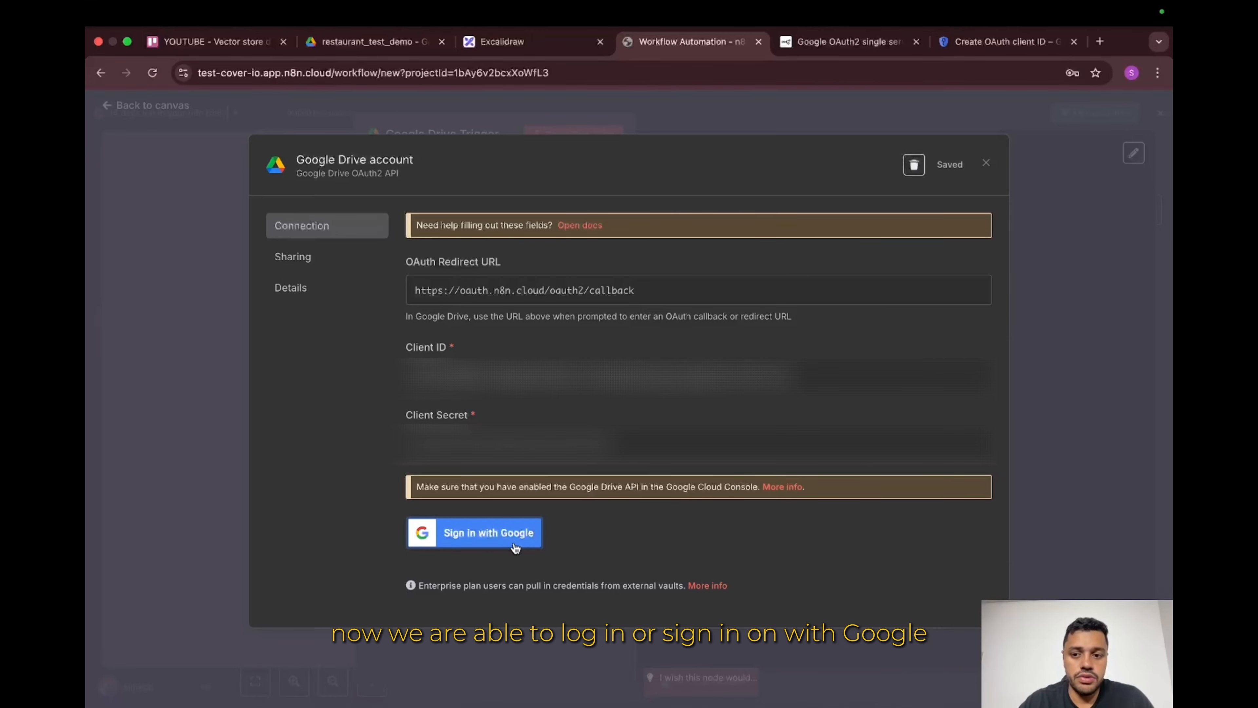
Step: Sign in with Google, choose the account and allow test-restaurant-rag access to Drive
{"action": "left_click", "coordinate": [515, 548]}
{"action": "left_click", "coordinate": [784, 351]}
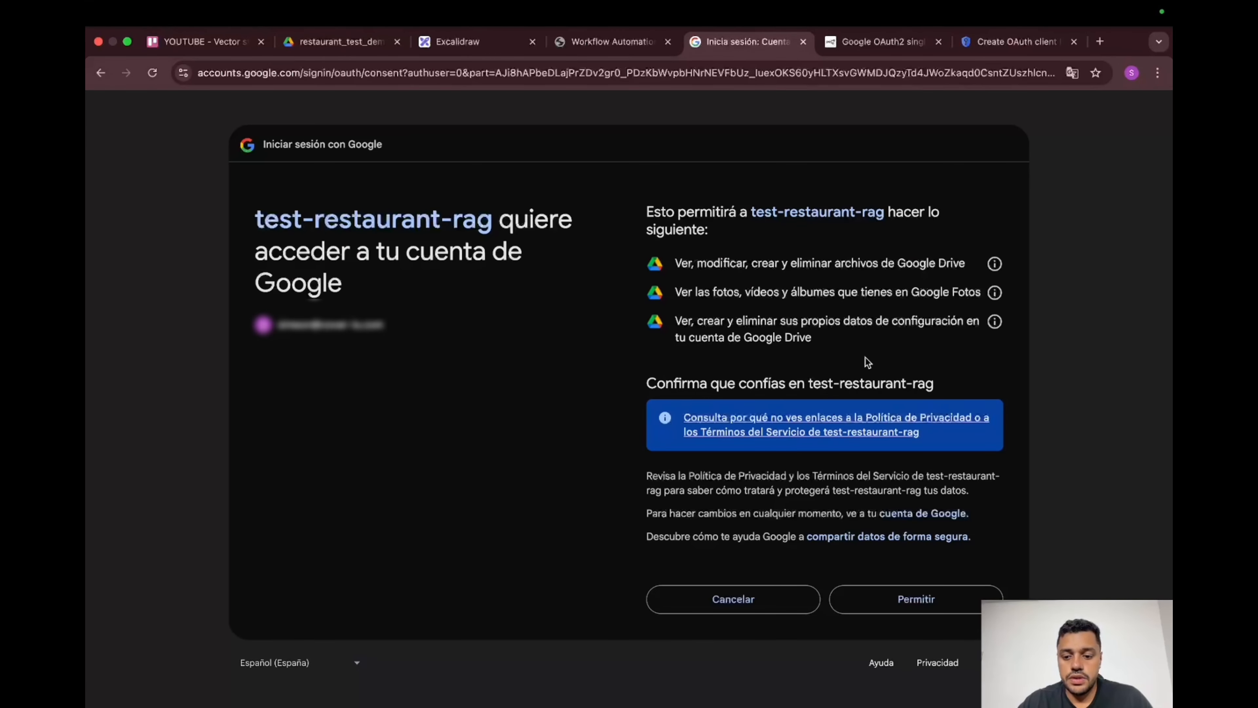
{"action": "left_click", "coordinate": [921, 604]}
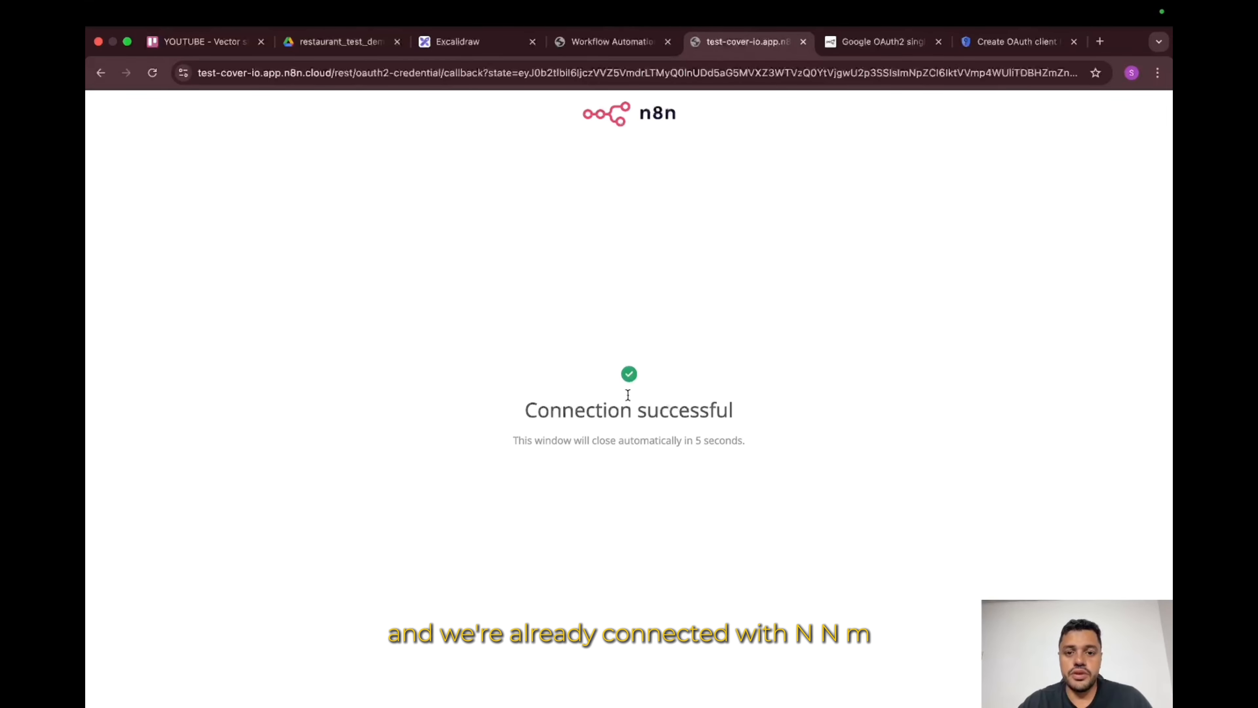
{"action": "left_click", "coordinate": [612, 49]}
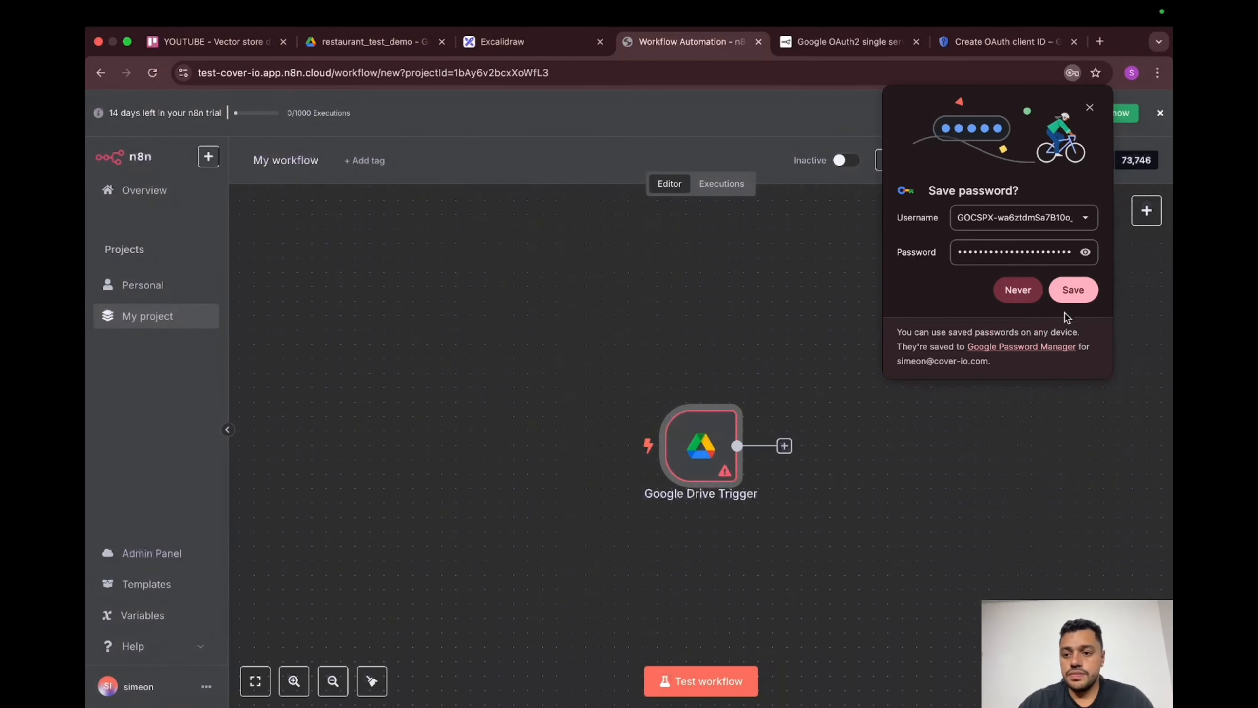
Step: Keep the trigger polling every minute, hit the 403 folder-list error, and reopen the OAuth2 docs
{"action": "left_click", "coordinate": [1090, 108]}
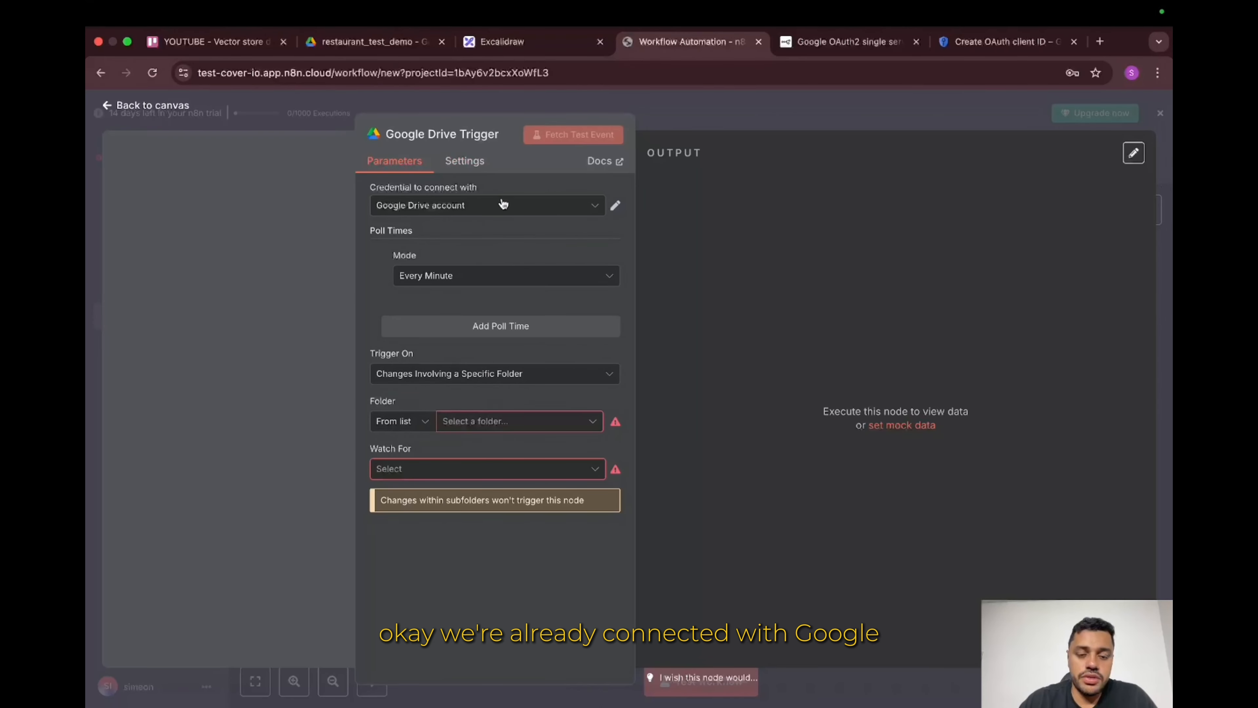
{"action": "left_click", "coordinate": [525, 281]}
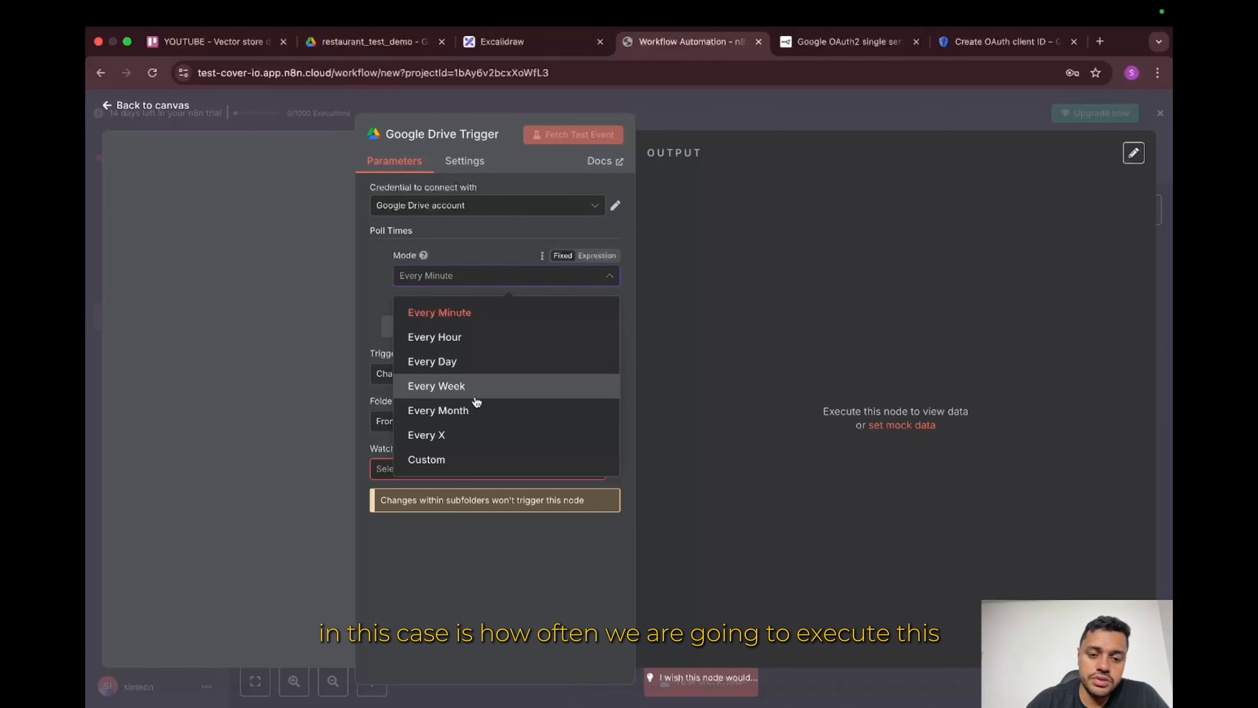
{"action": "left_click", "coordinate": [429, 311]}
{"action": "left_click", "coordinate": [488, 421]}
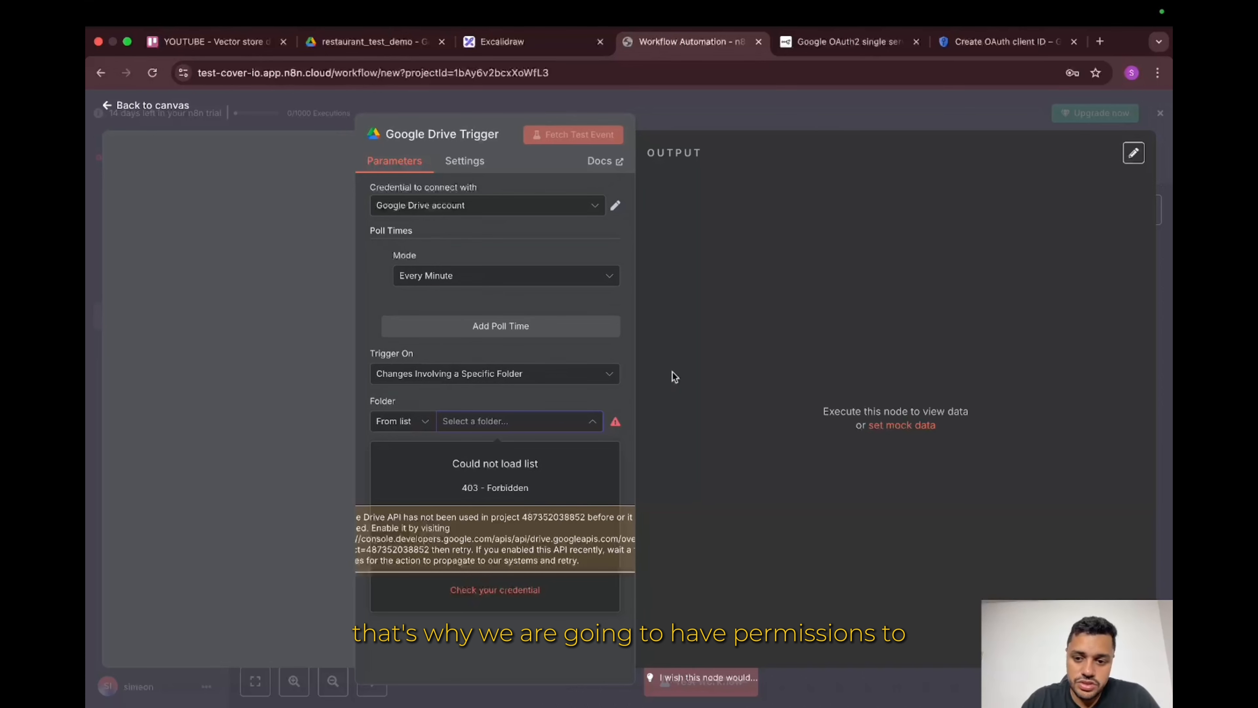
{"action": "left_click", "coordinate": [861, 46]}
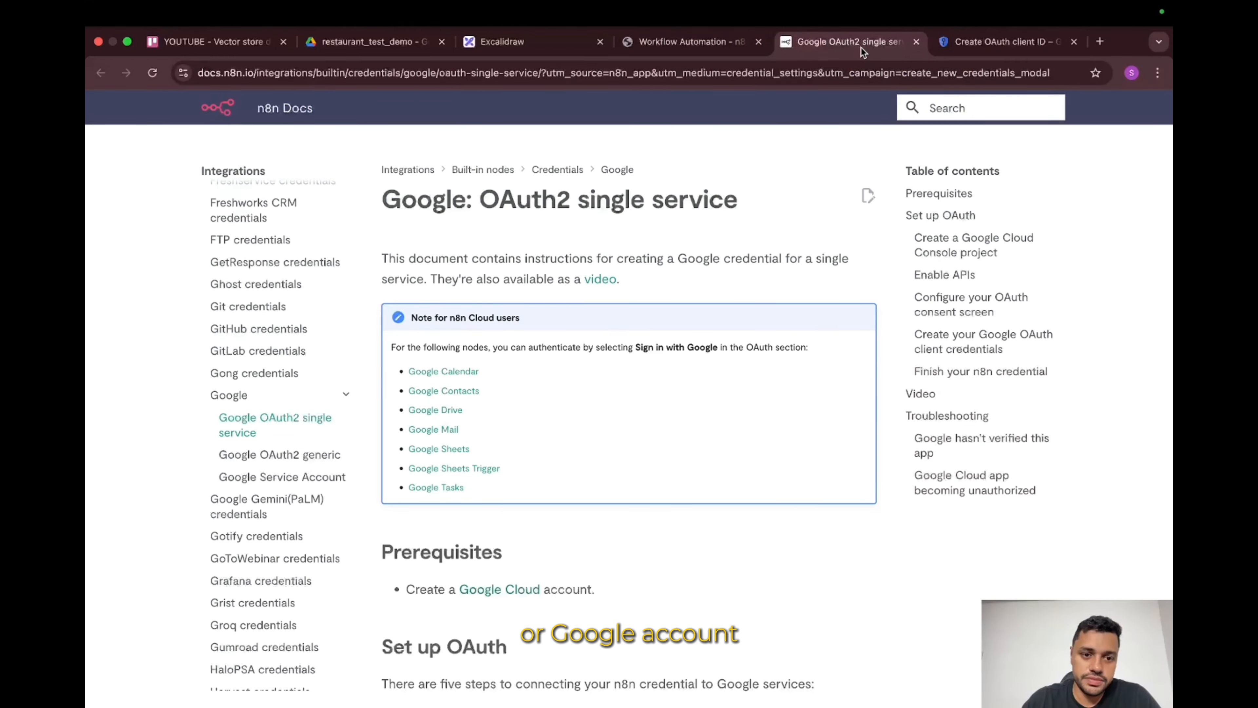
Step: Enable the Google Drive API for the test-restauran-rag project, then go back to n8n
{"action": "left_click", "coordinate": [983, 43]}
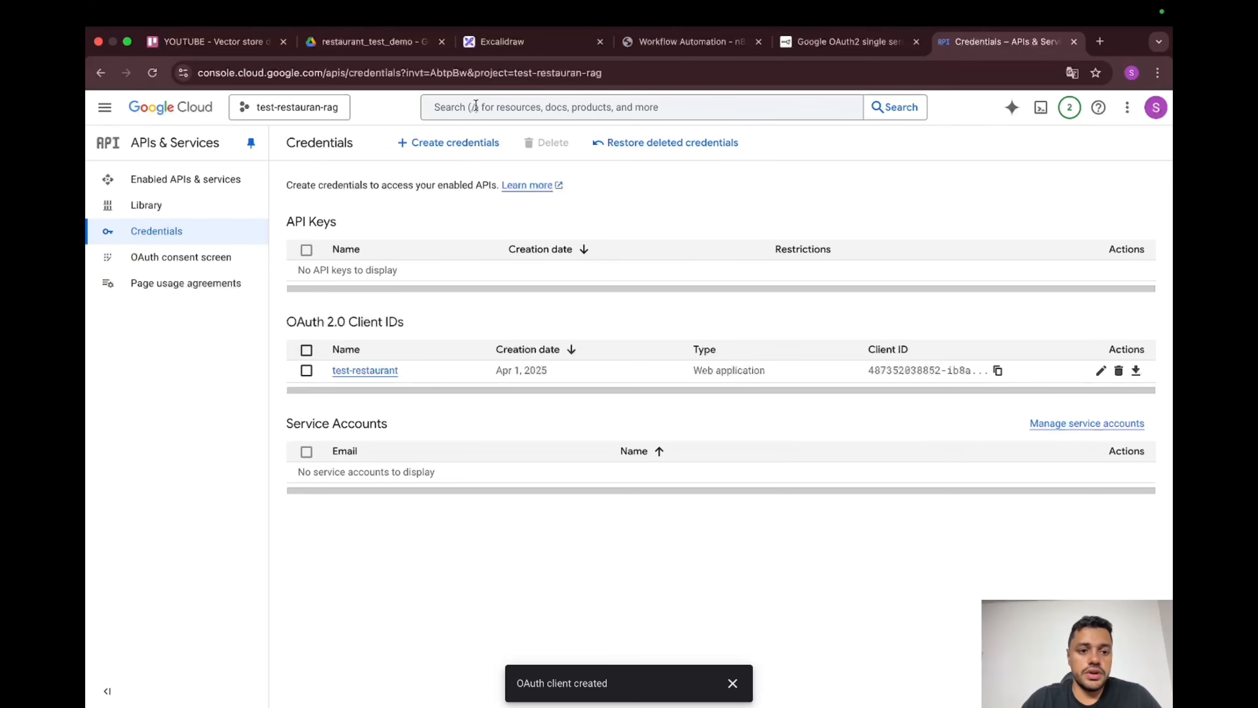
{"action": "left_click", "coordinate": [182, 190]}
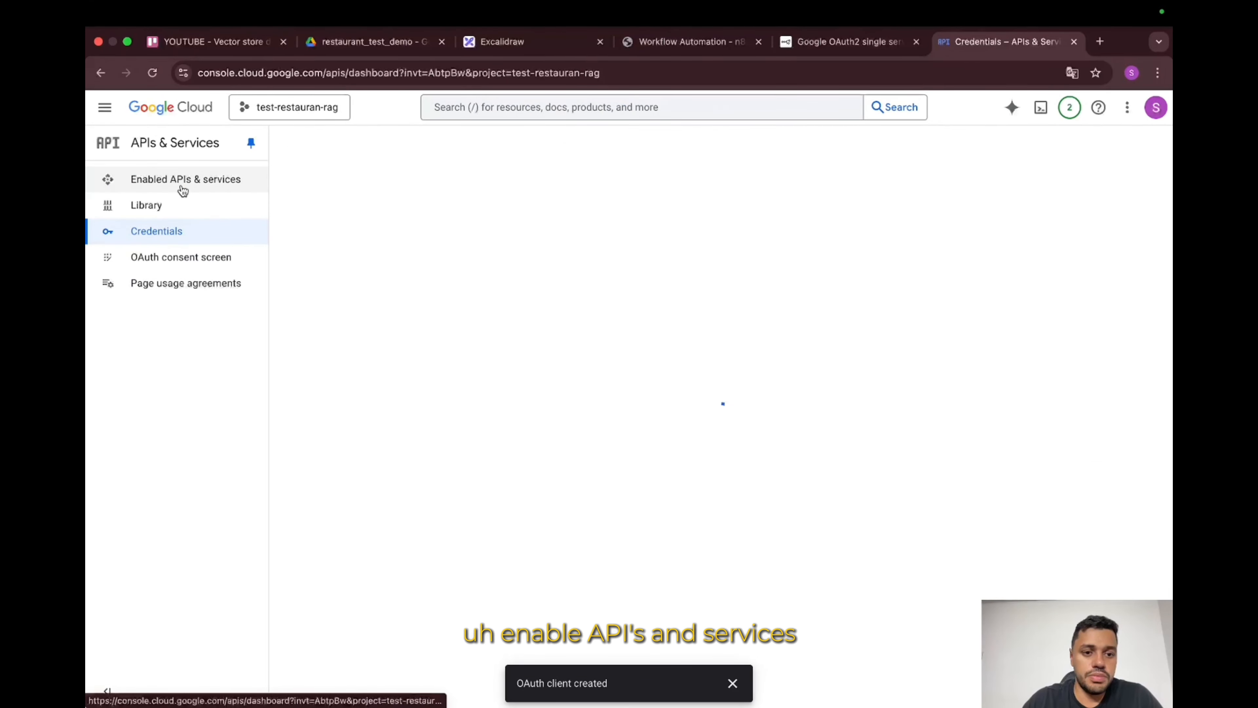
{"action": "left_click", "coordinate": [530, 112]}
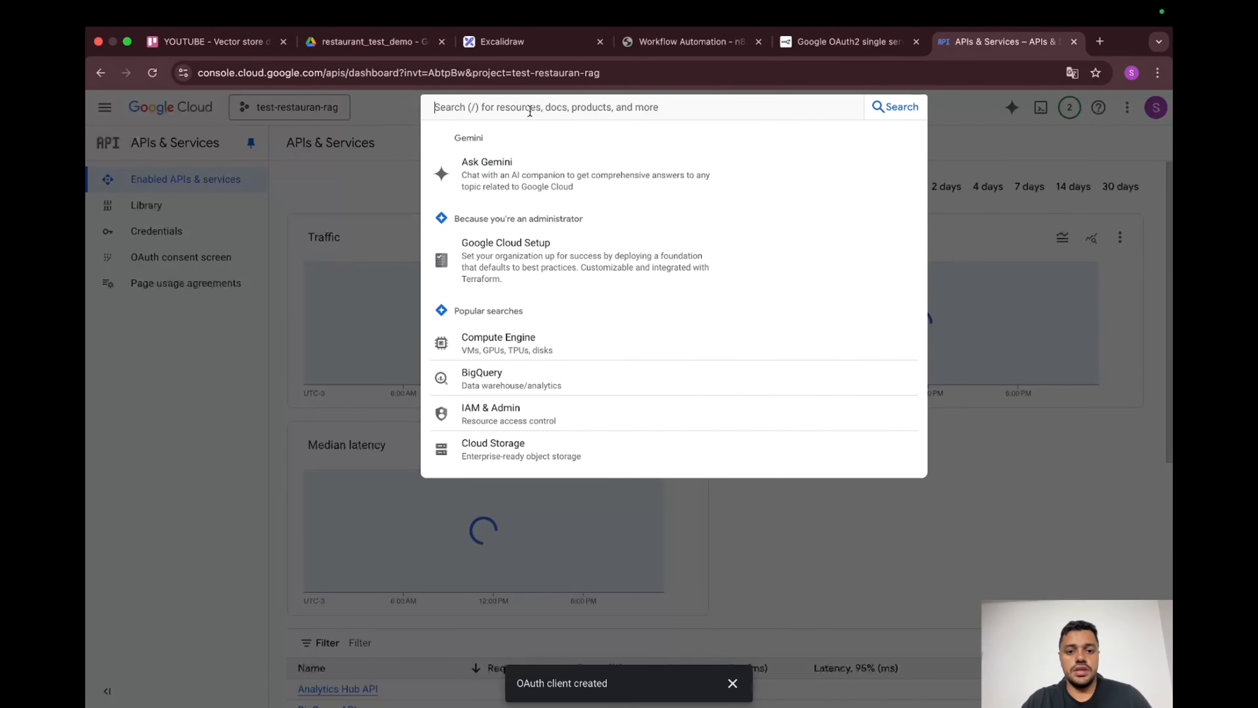
{"action": "type", "text": "google drive"}
{"action": "left_click", "coordinate": [574, 167]}
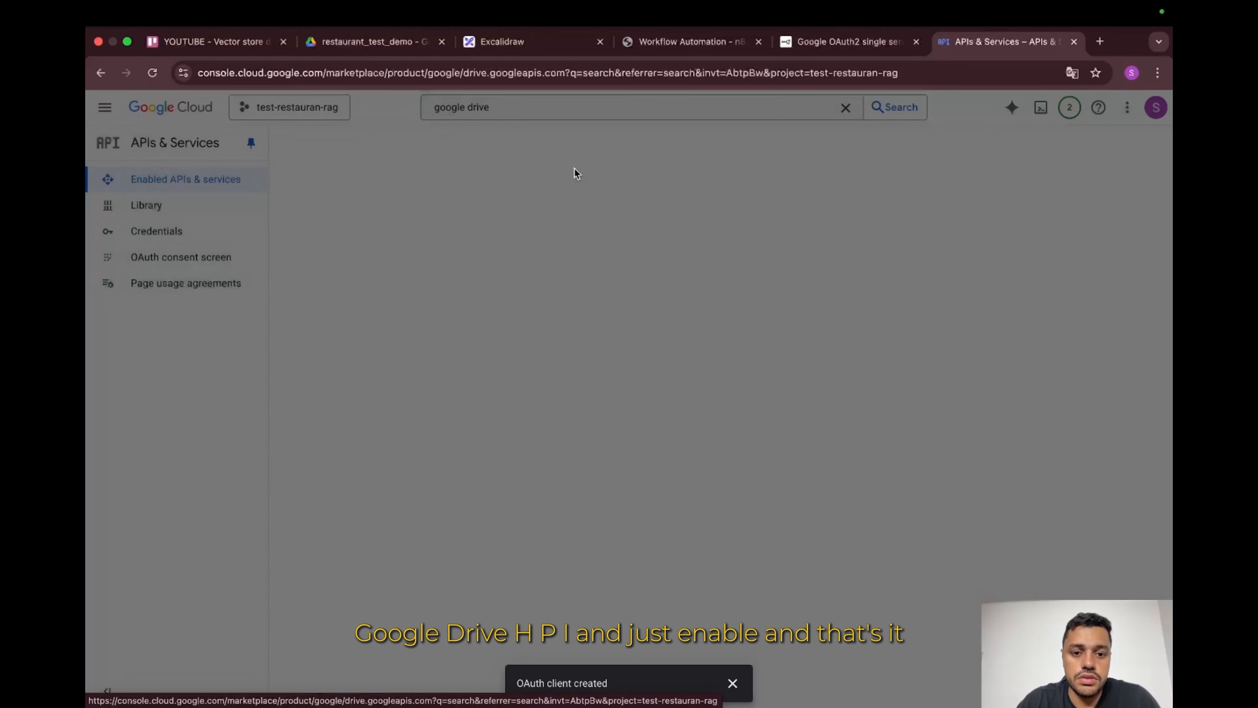
{"action": "left_click", "coordinate": [261, 291]}
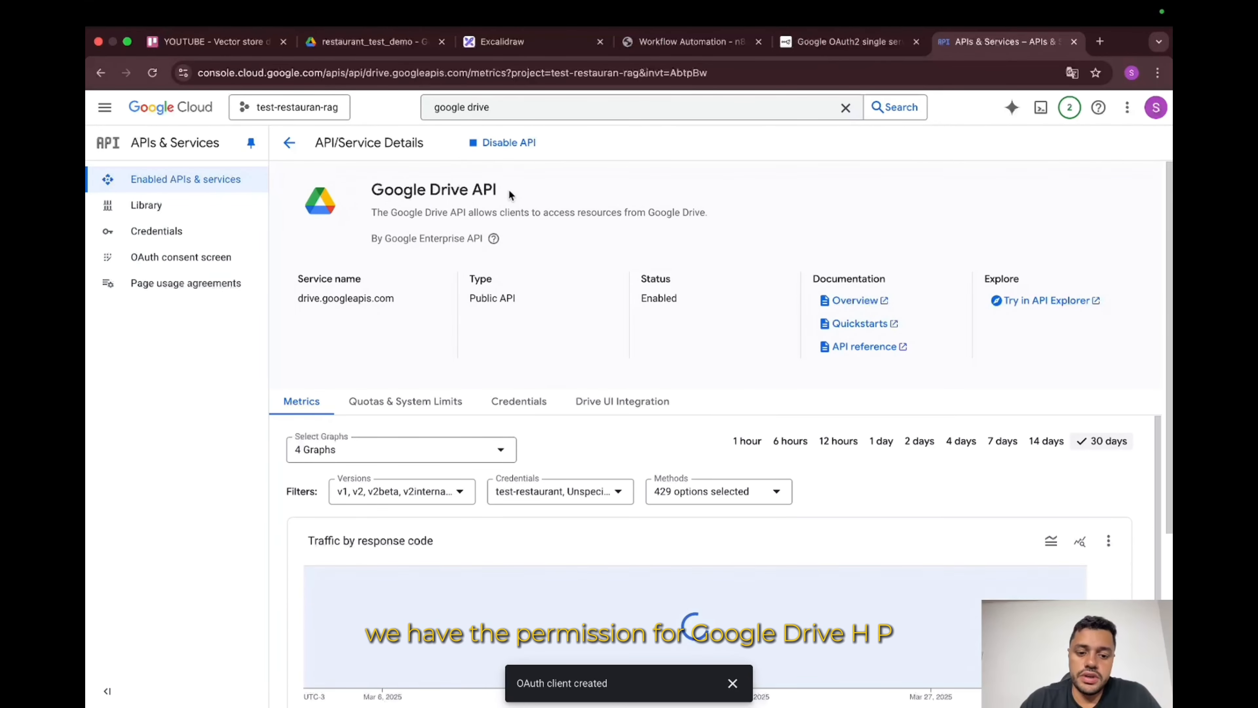
{"action": "left_click_drag", "start_coordinate": [496, 189], "coordinate": [371, 190]}
{"action": "left_click", "coordinate": [685, 43]}
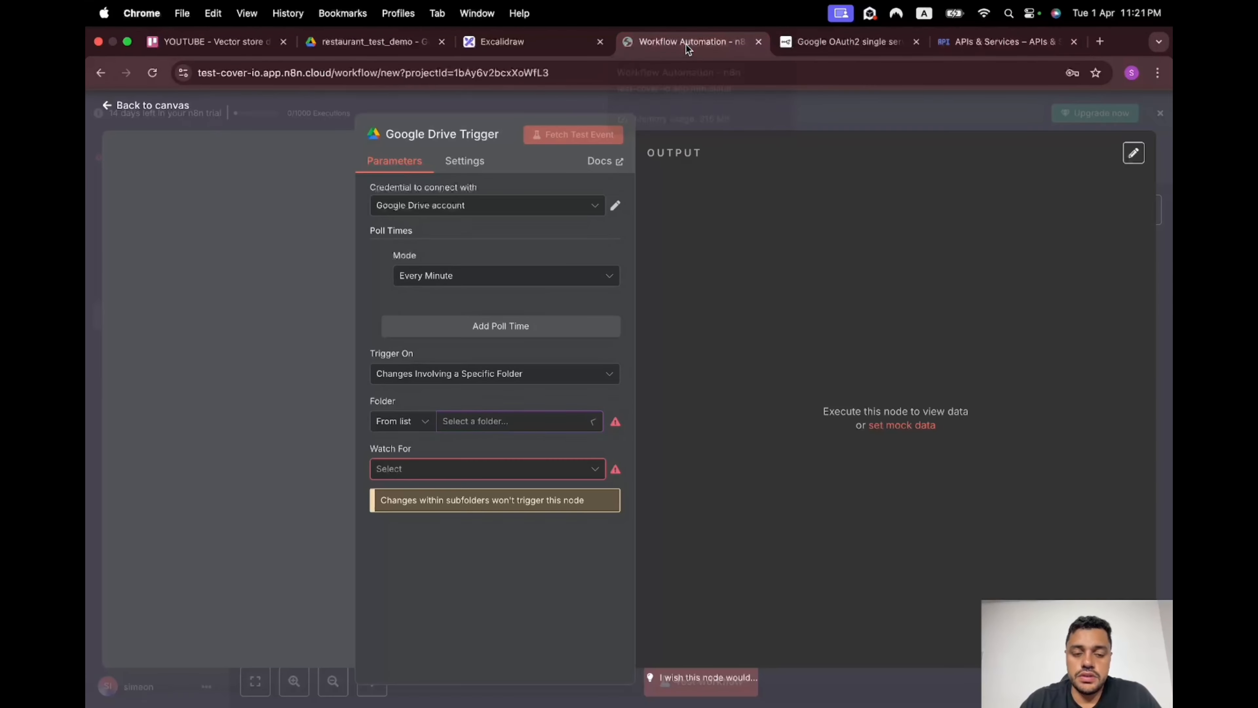
Step: Make the Drive trigger watch restaurant_test_demo for File Created events and fetch a test event
{"action": "left_click", "coordinate": [709, 124]}
{"action": "double_click", "coordinate": [702, 447]}
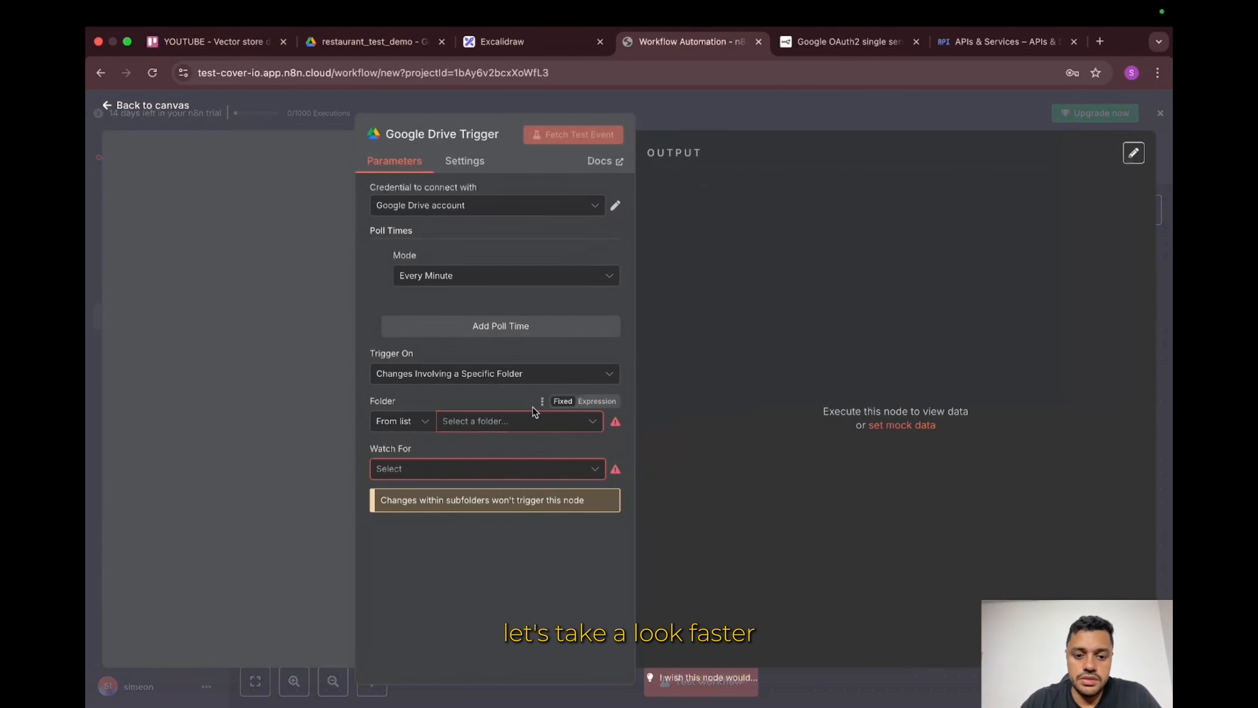
{"action": "left_click", "coordinate": [520, 421]}
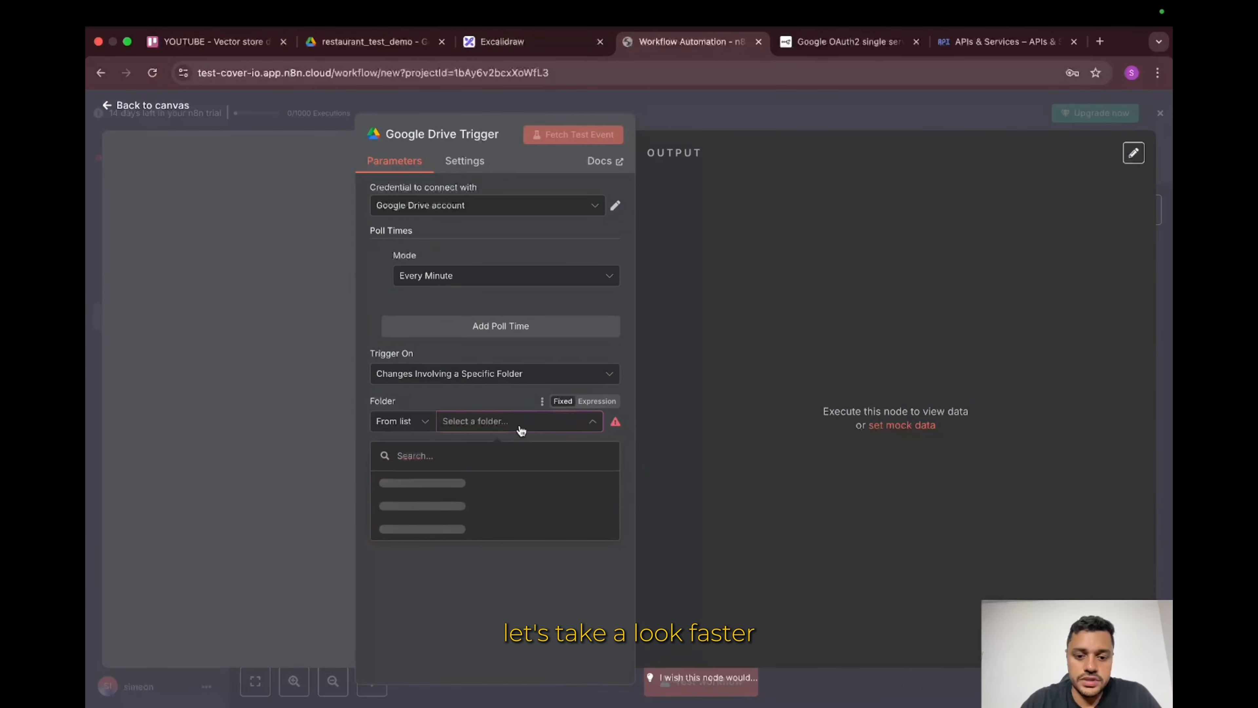
{"action": "left_click", "coordinate": [531, 491]}
{"action": "left_click", "coordinate": [561, 470]}
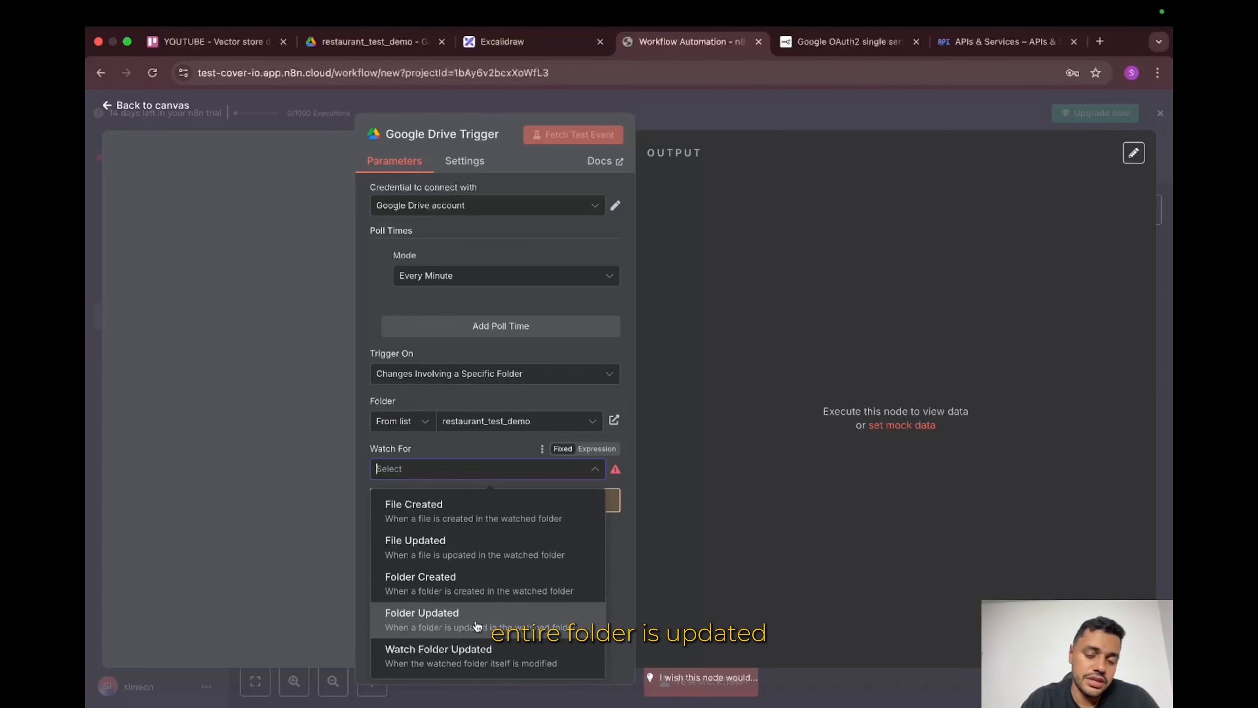
{"action": "left_click", "coordinate": [480, 526]}
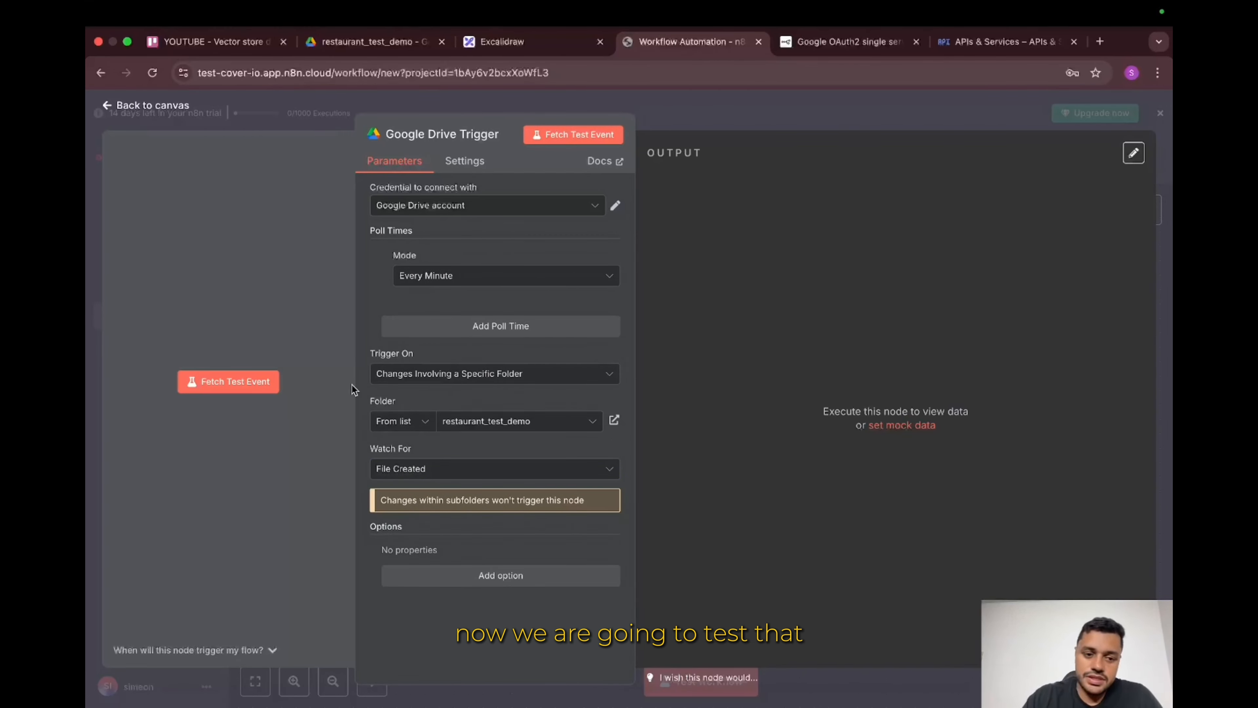
{"action": "left_click", "coordinate": [250, 391]}
Step: Start a workflow test awaiting a new file, then view the empty restaurant_test_demo Drive folder
{"action": "left_click", "coordinate": [823, 107]}
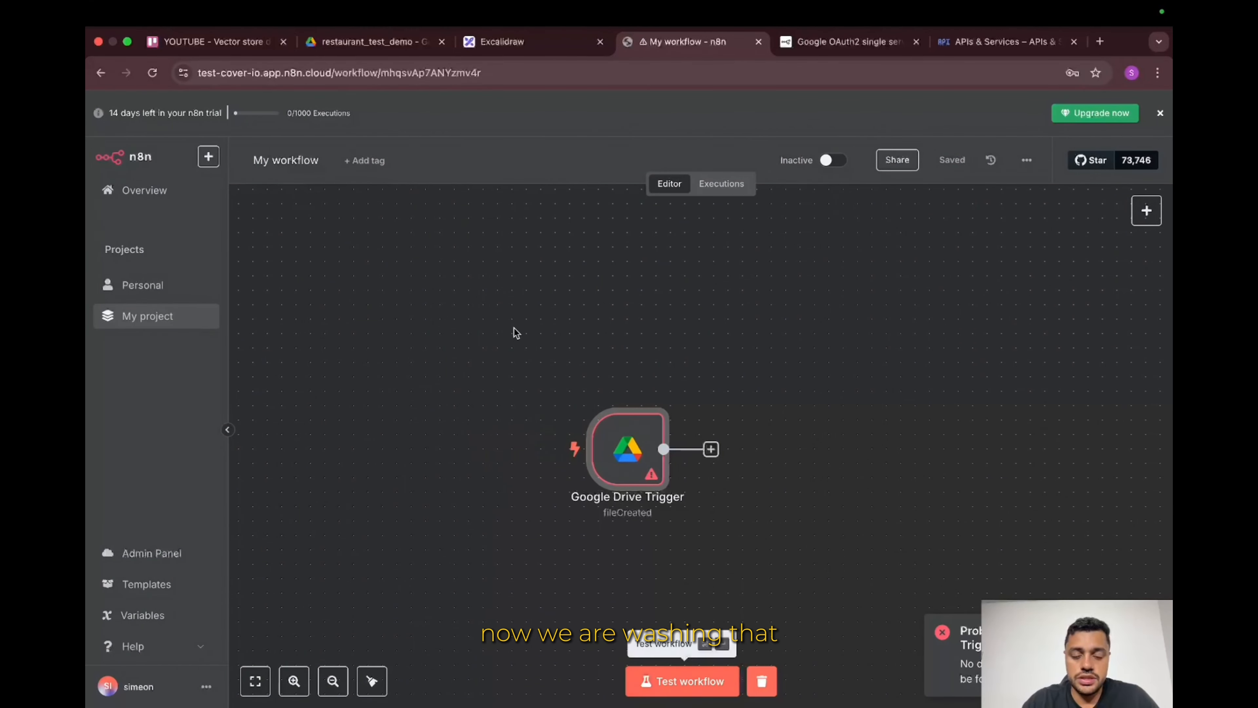
{"action": "left_click", "coordinate": [710, 692]}
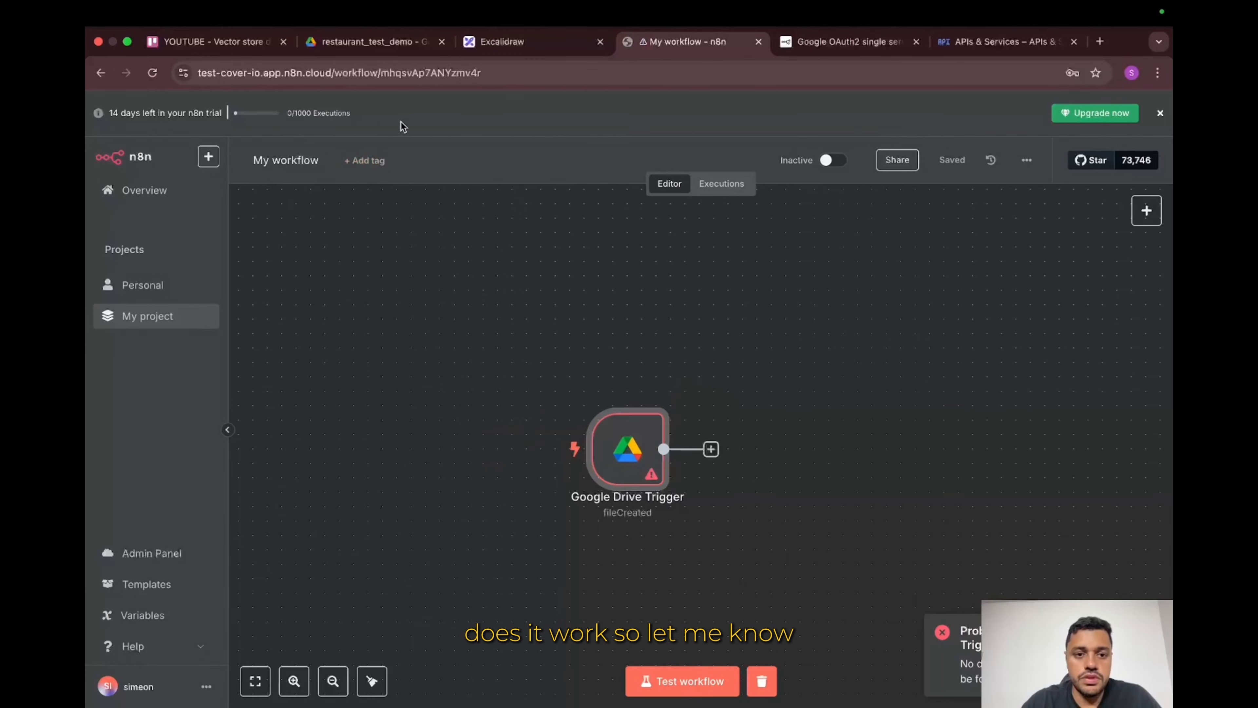
{"action": "left_click", "coordinate": [372, 41]}
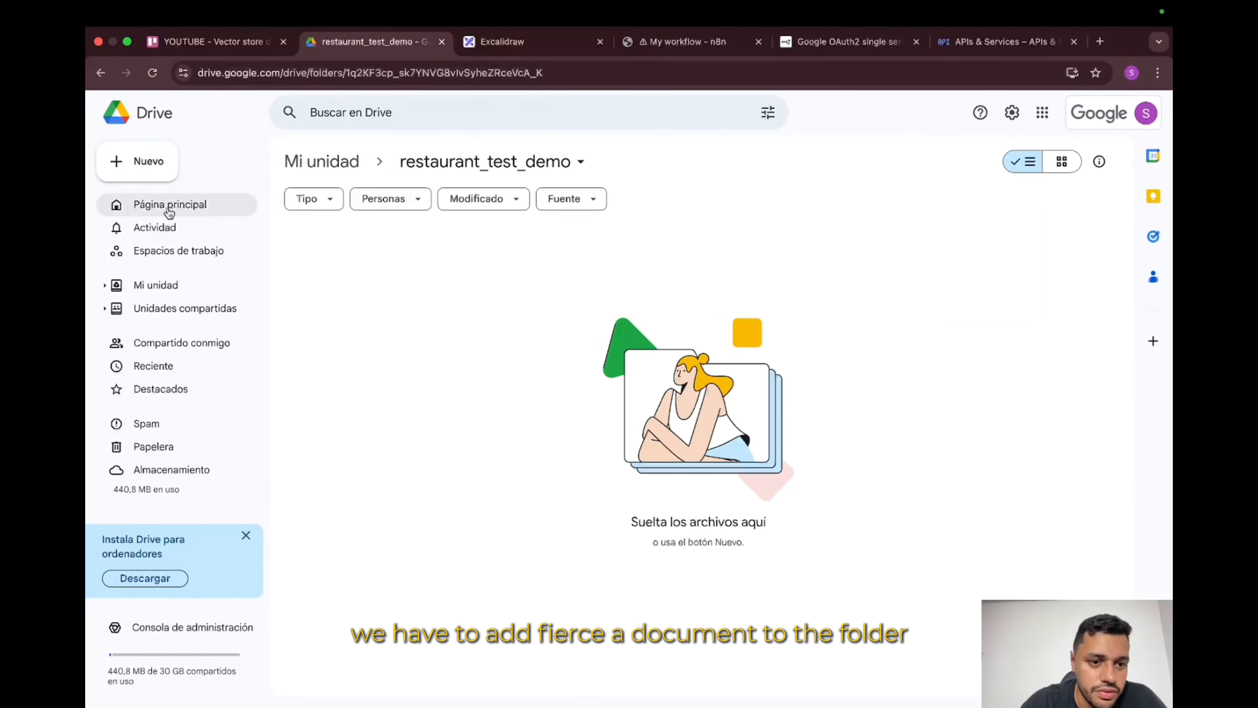
Step: Upload fake_menu_en.csv into the restaurant_test_demo folder, then go back to the n8n workflow
{"action": "left_click", "coordinate": [147, 161]}
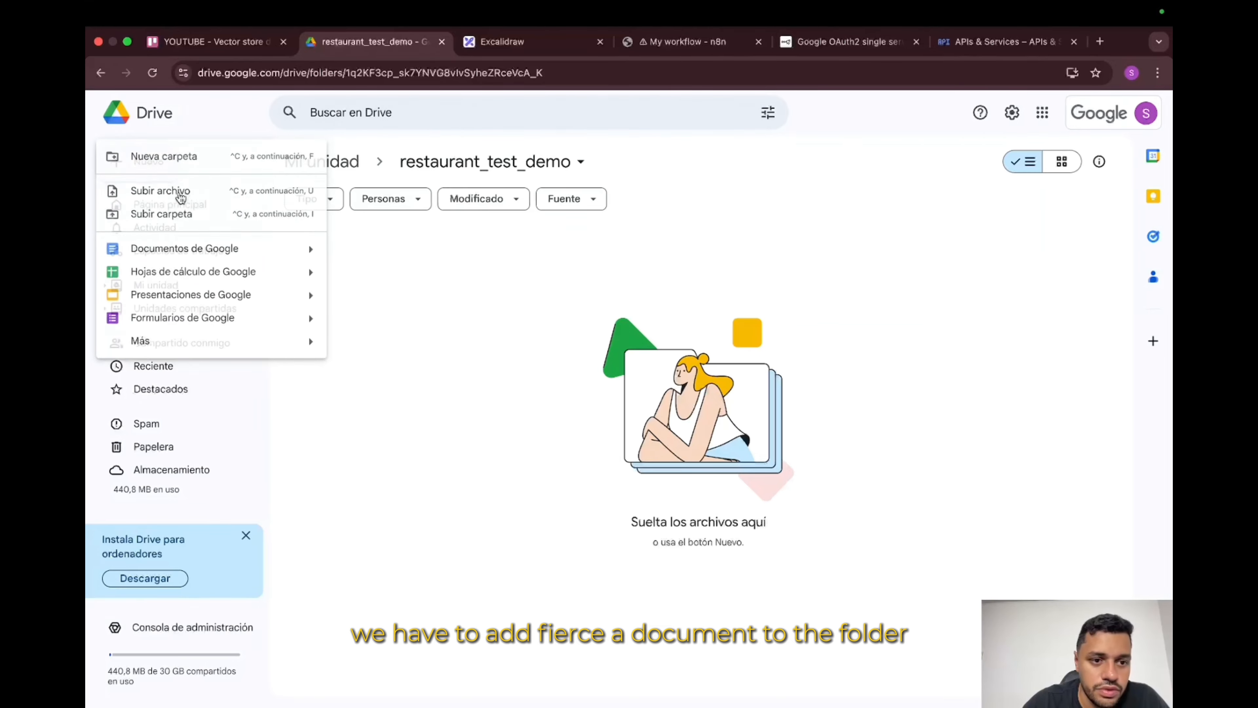
{"action": "left_click", "coordinate": [181, 198]}
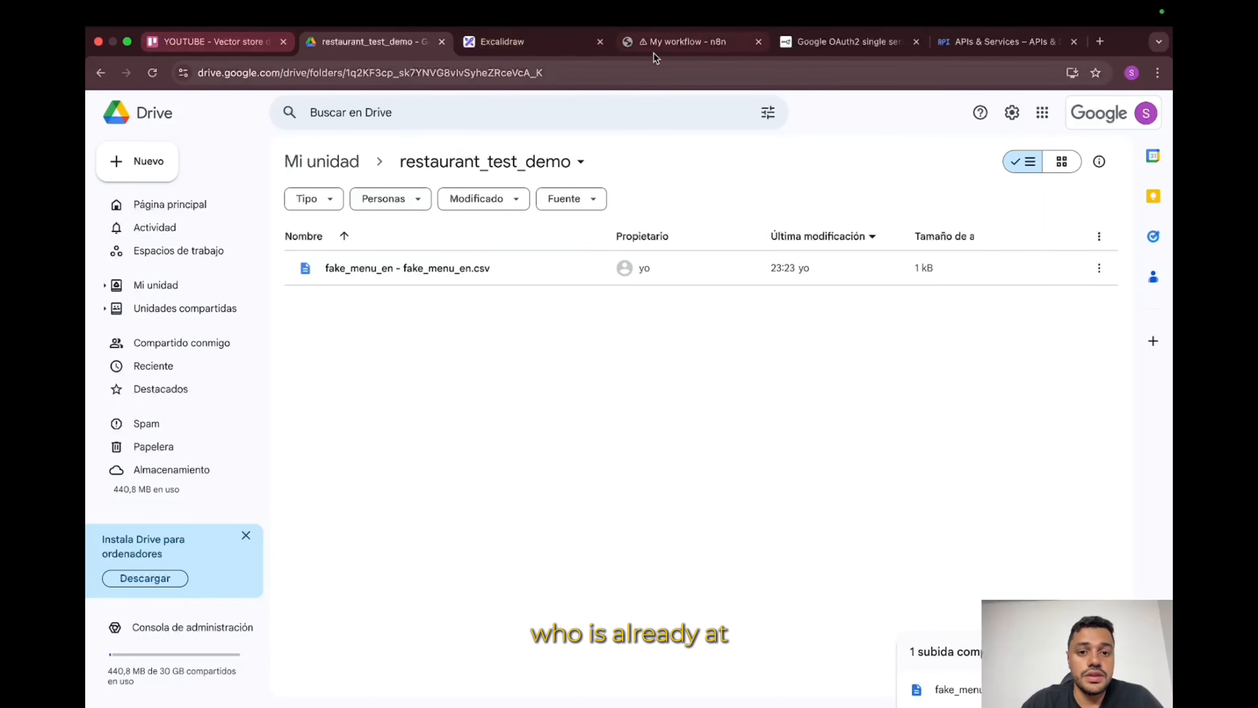
{"action": "left_click", "coordinate": [729, 41]}
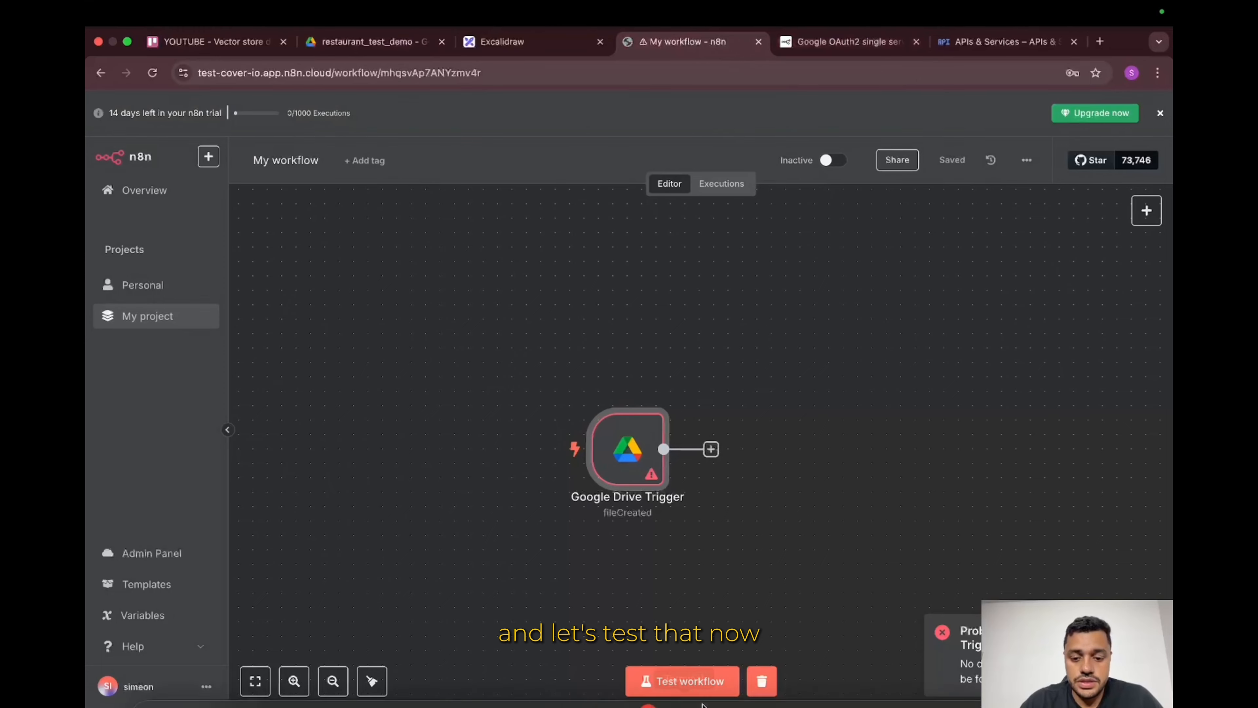
Step: Run the workflow test and confirm the trigger outputs 1 item for the uploaded CSV
{"action": "left_click", "coordinate": [694, 681]}
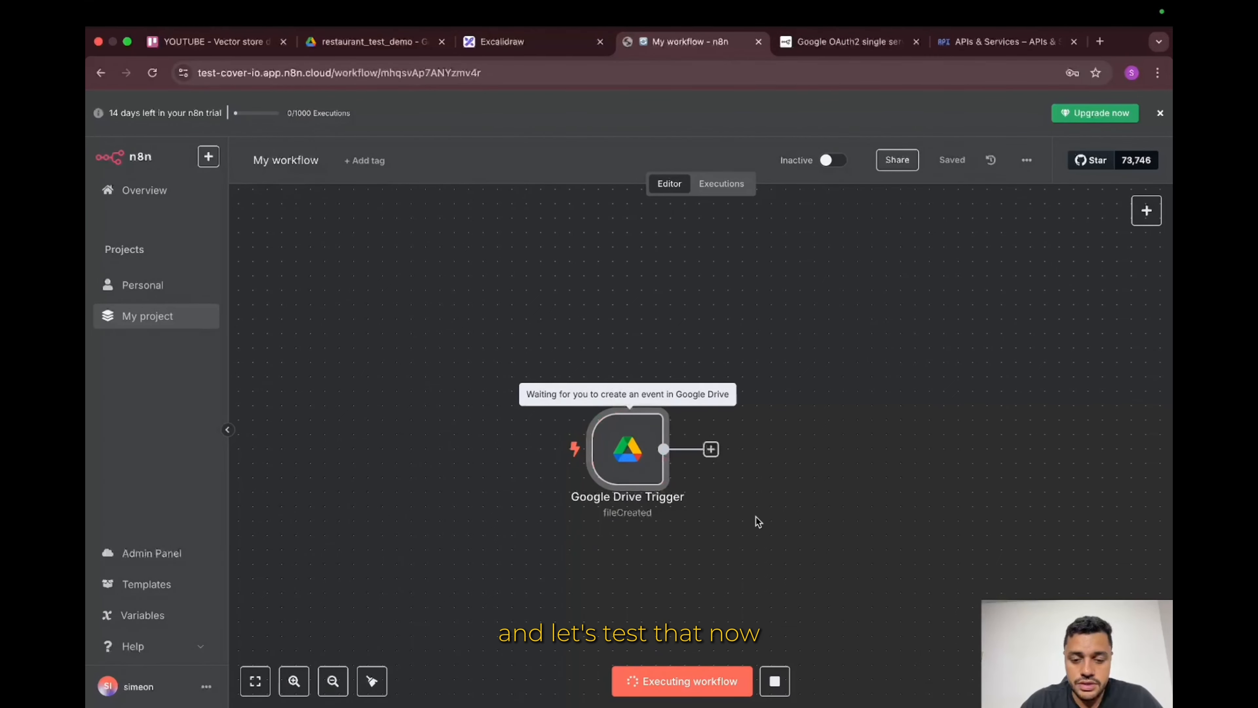
{"action": "double_click", "coordinate": [650, 463]}
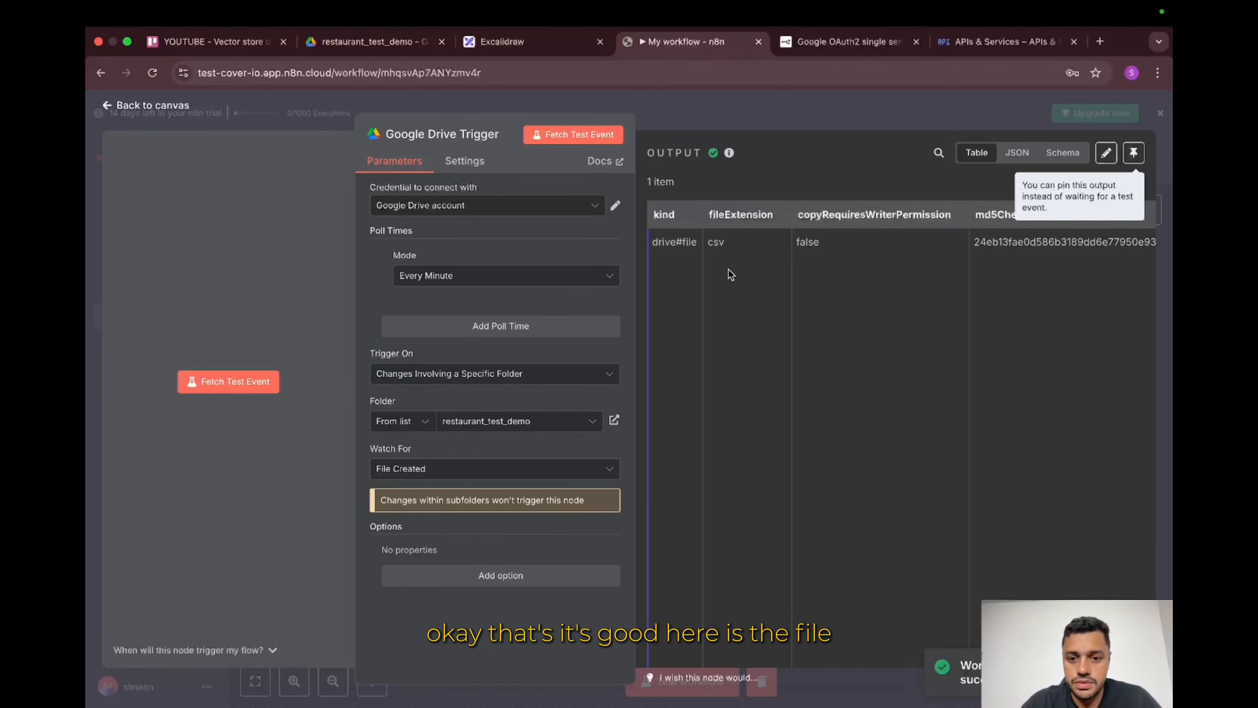
{"action": "left_click", "coordinate": [792, 116]}
{"action": "scroll", "coordinate": [668, 377], "scroll_direction": "down", "scroll_amount": 5}
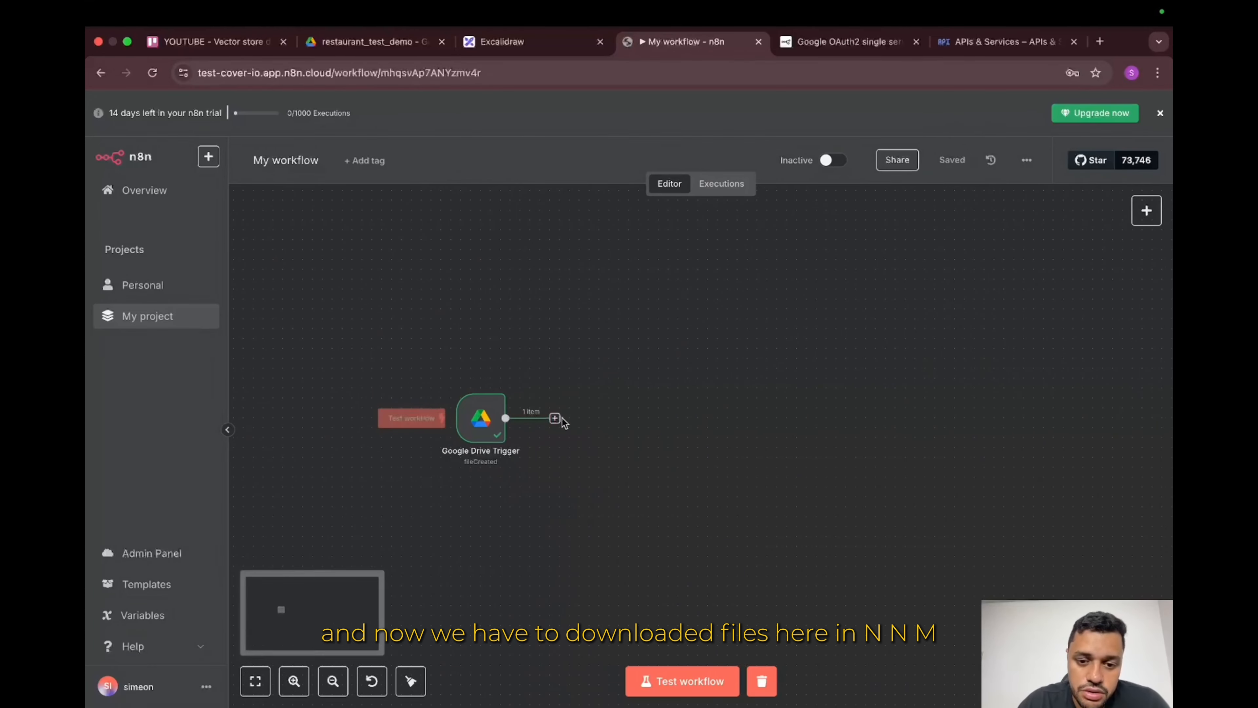
Step: Add a Google Drive 'Download file' node after the Google Drive Trigger
{"action": "left_click", "coordinate": [555, 419]}
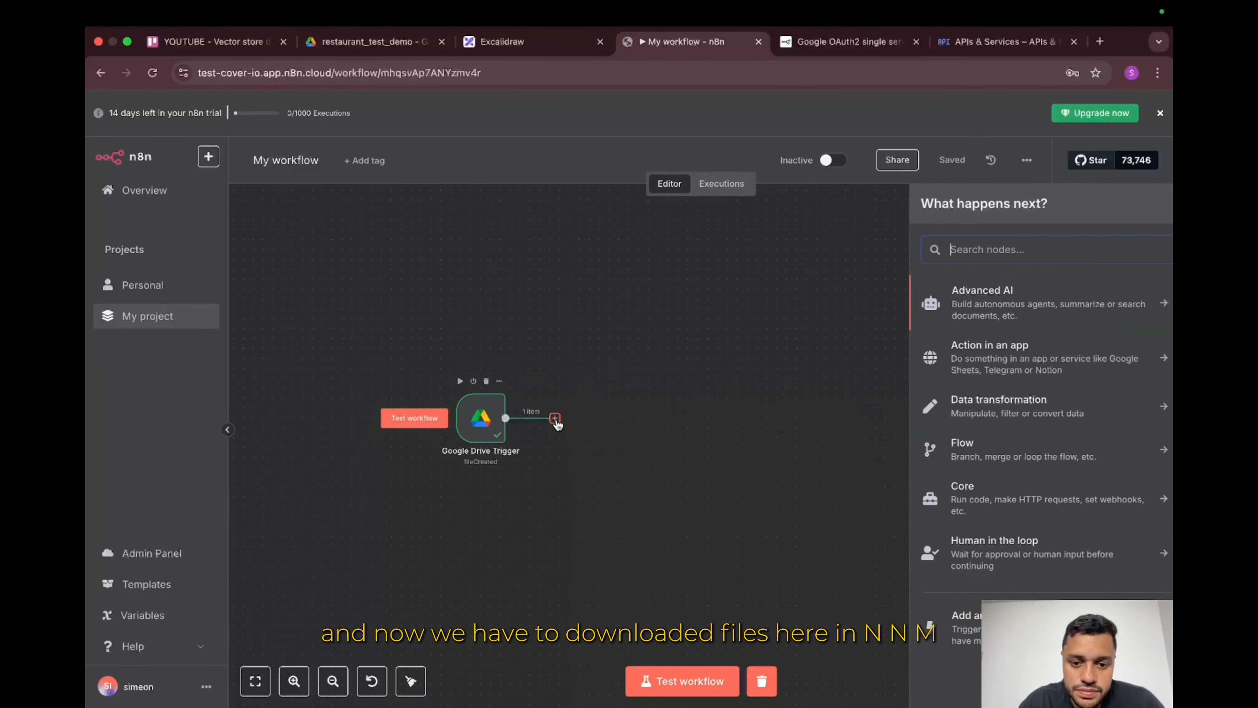
{"action": "type", "text": "go"}
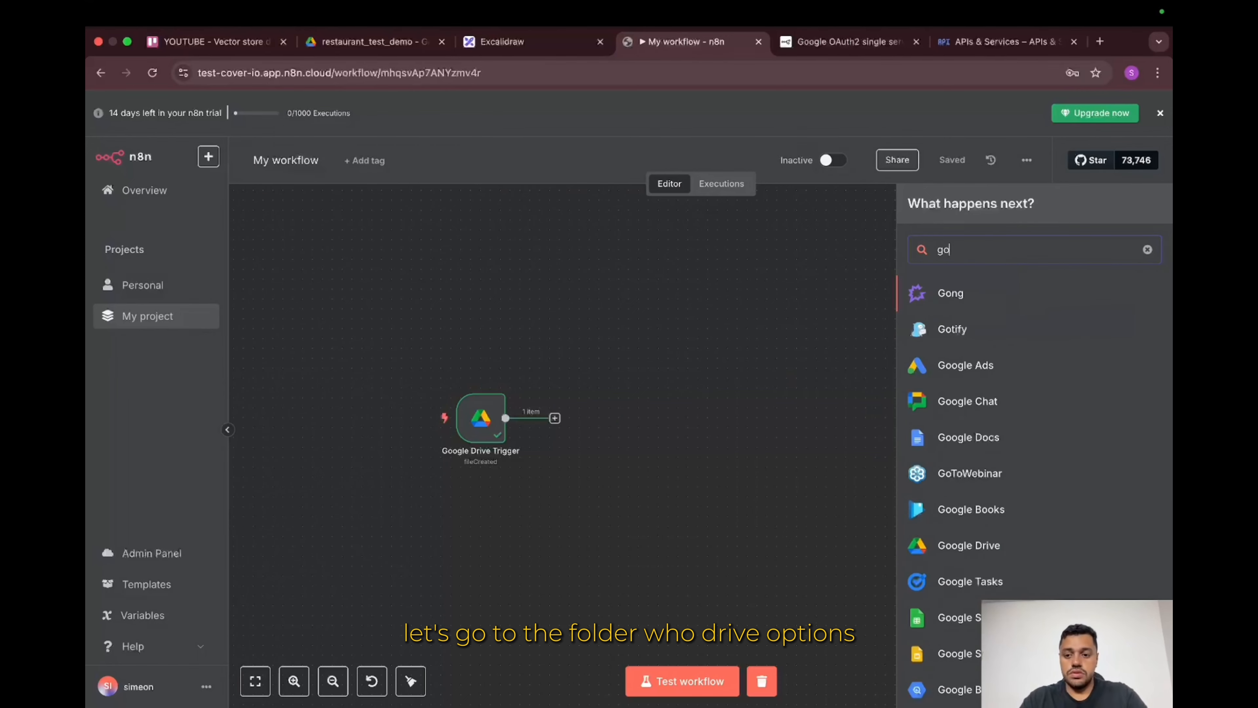
{"action": "key", "text": "BackSpace"}
{"action": "key", "text": "BackSpace"}
{"action": "type", "text": "googl"}
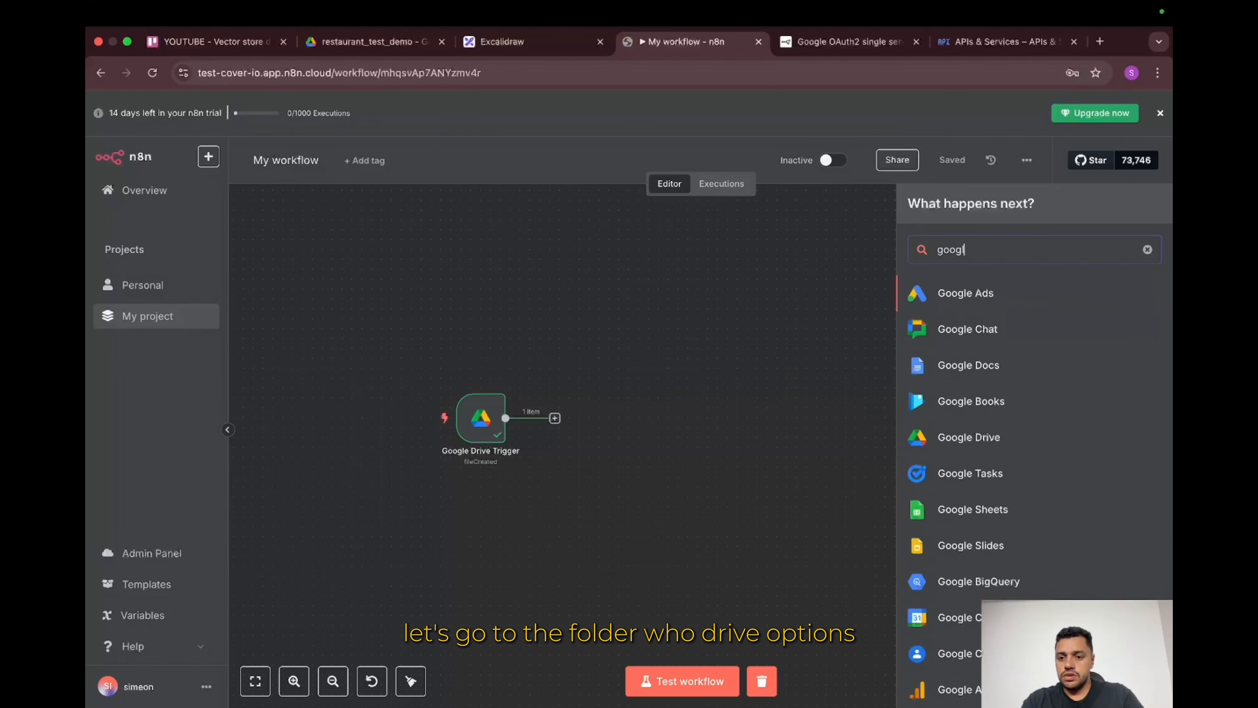
{"action": "type", "text": "e driv"}
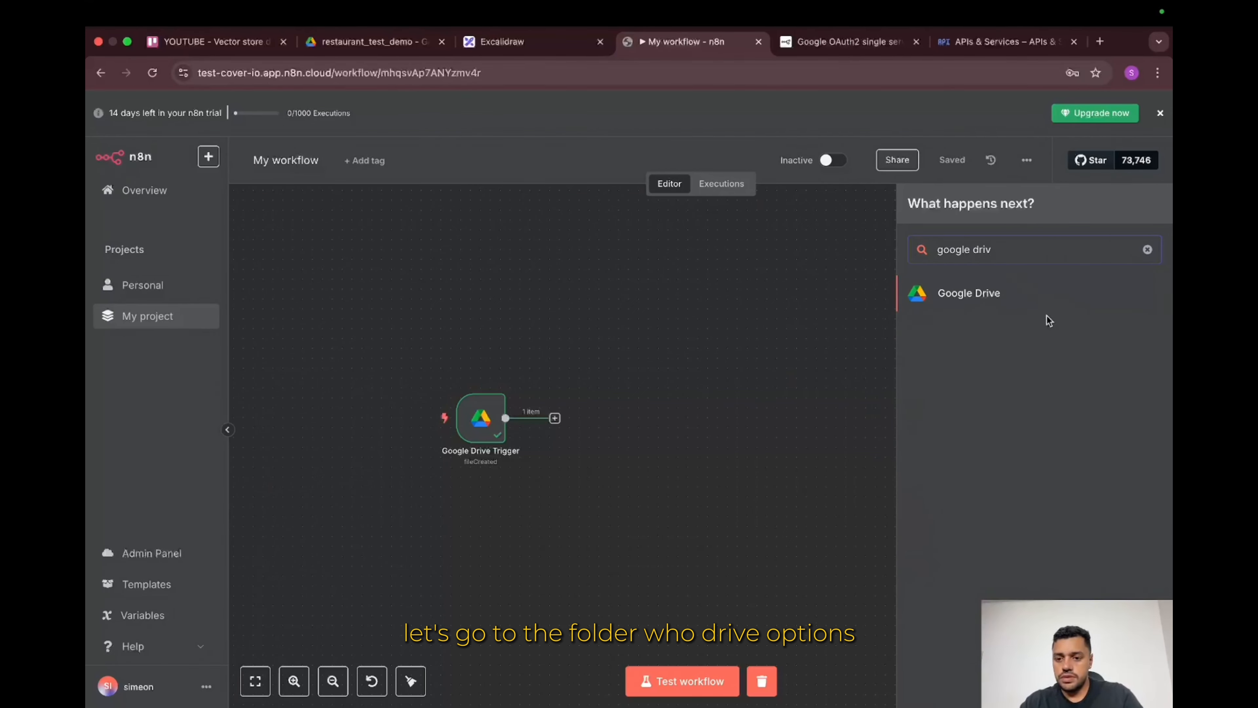
{"action": "left_click", "coordinate": [1043, 303]}
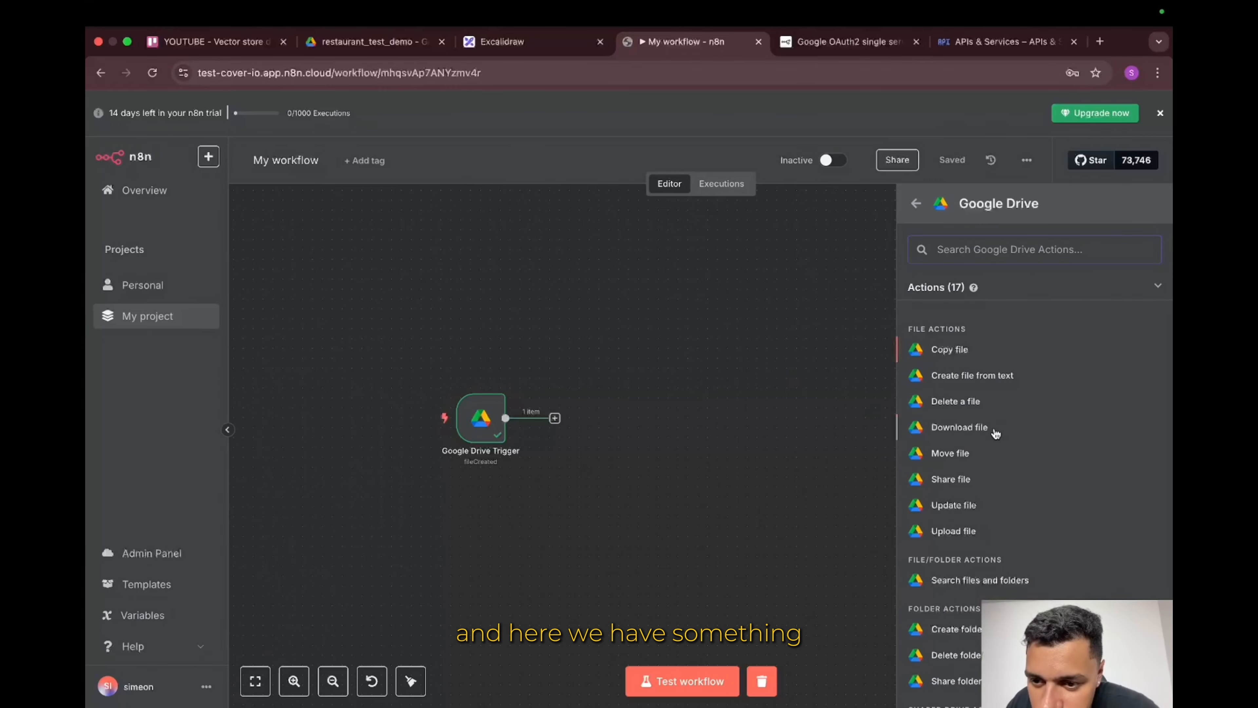
{"action": "left_click", "coordinate": [971, 436]}
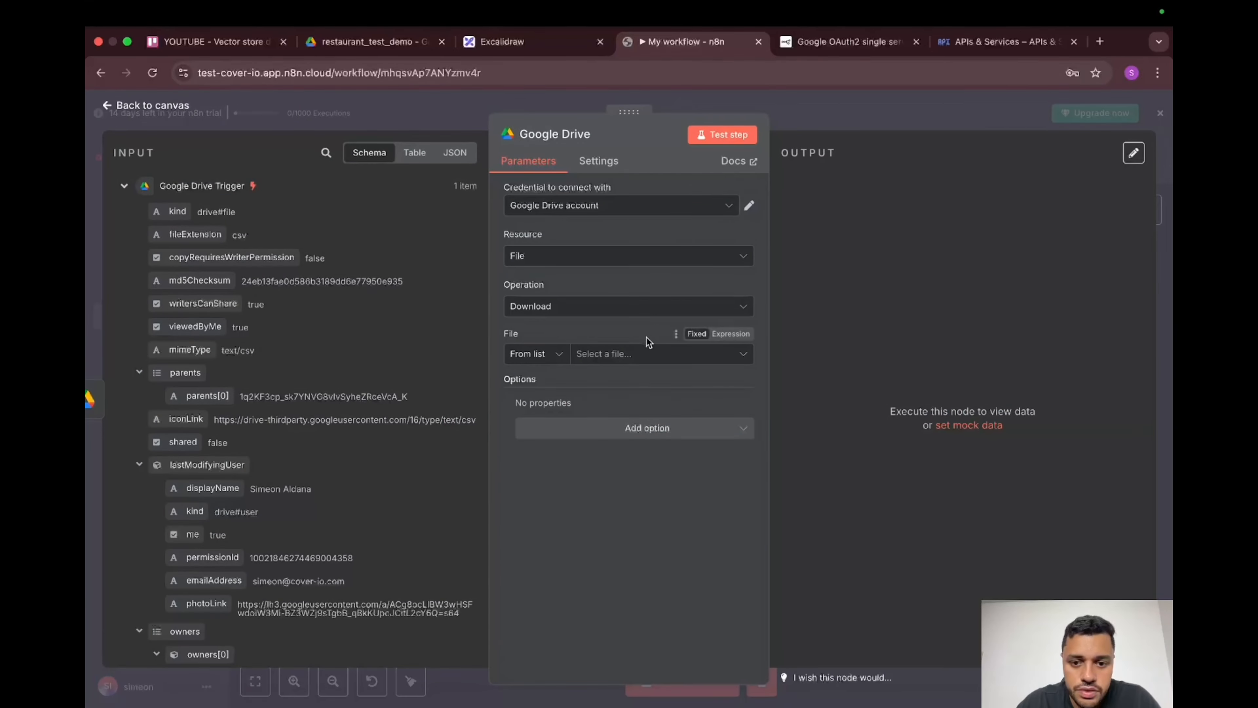
Step: Identify the file by ID, mapping it to the trigger's {{ $json.id }} field
{"action": "left_click", "coordinate": [632, 354]}
{"action": "left_click", "coordinate": [553, 353]}
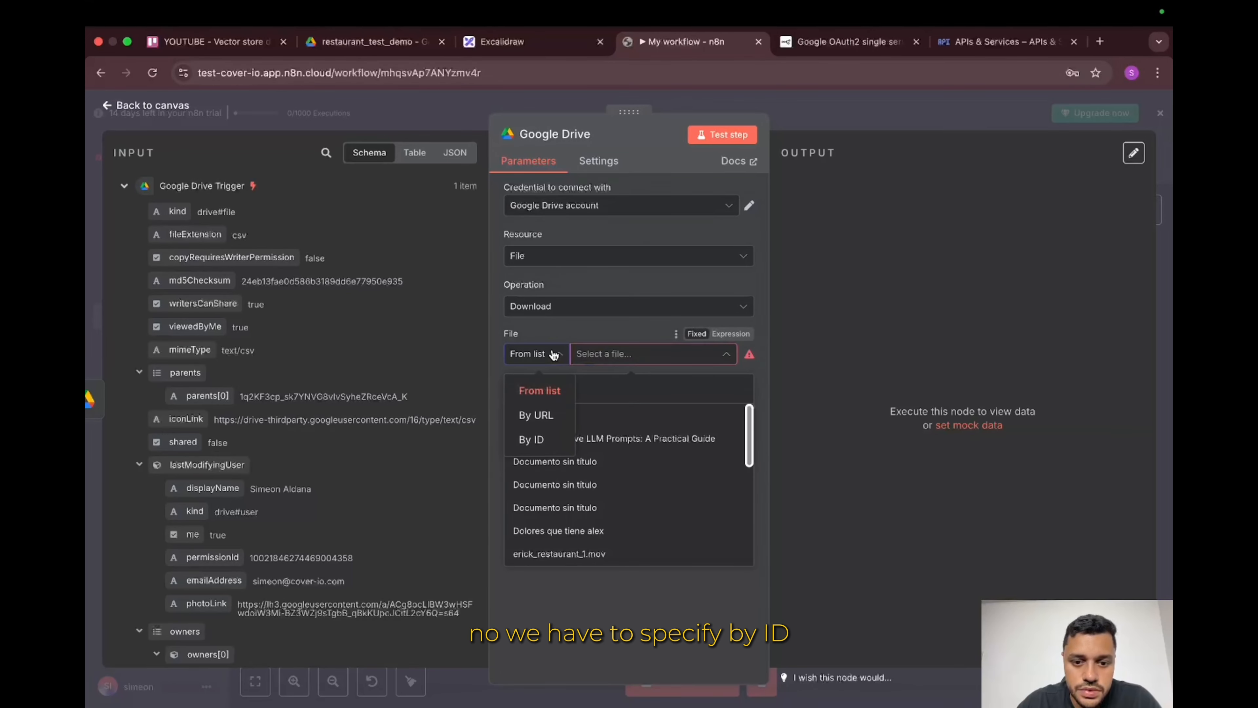
{"action": "left_click", "coordinate": [544, 442]}
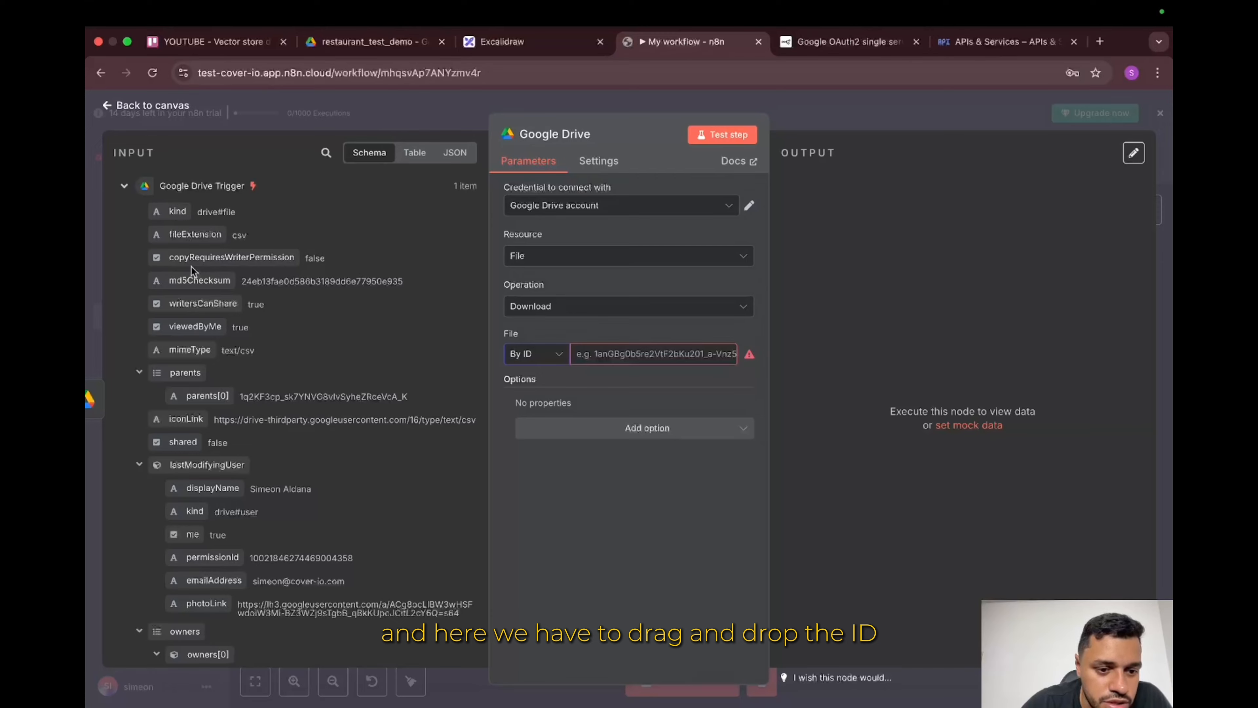
{"action": "scroll", "coordinate": [201, 366], "scroll_direction": "down", "scroll_amount": 1}
{"action": "scroll", "coordinate": [201, 367], "scroll_direction": "down", "scroll_amount": 10}
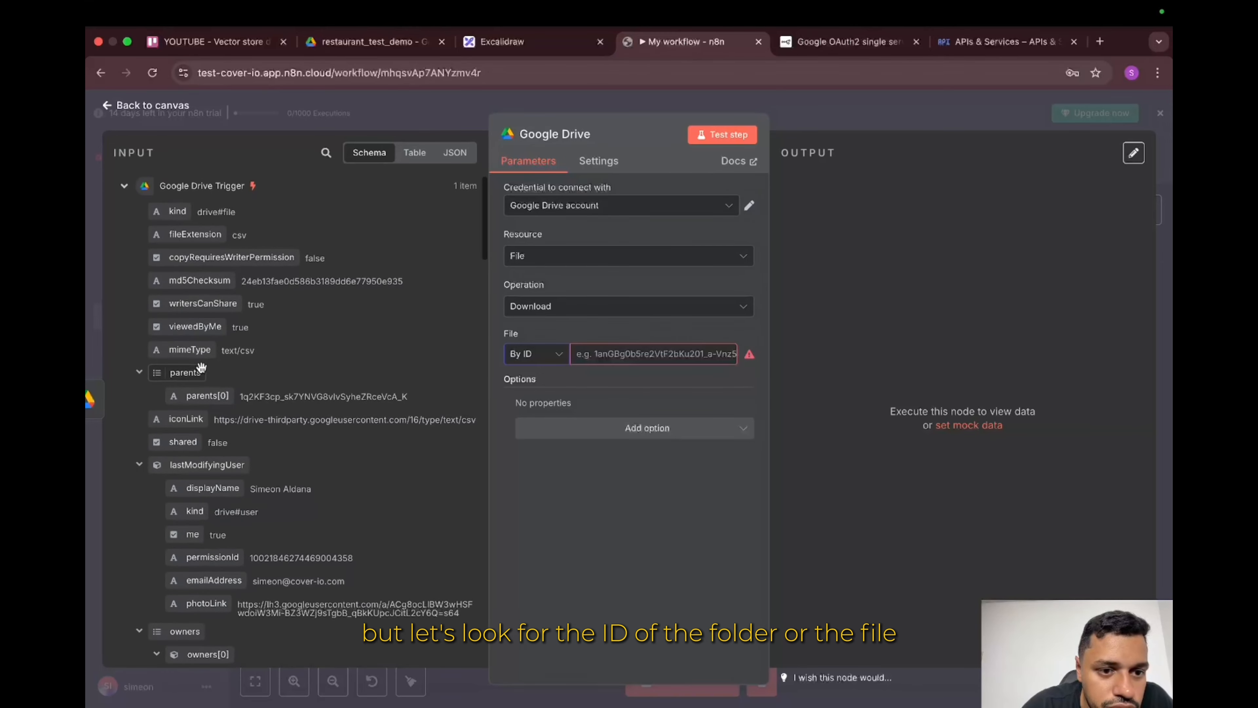
{"action": "scroll", "coordinate": [201, 367], "scroll_direction": "down", "scroll_amount": 10}
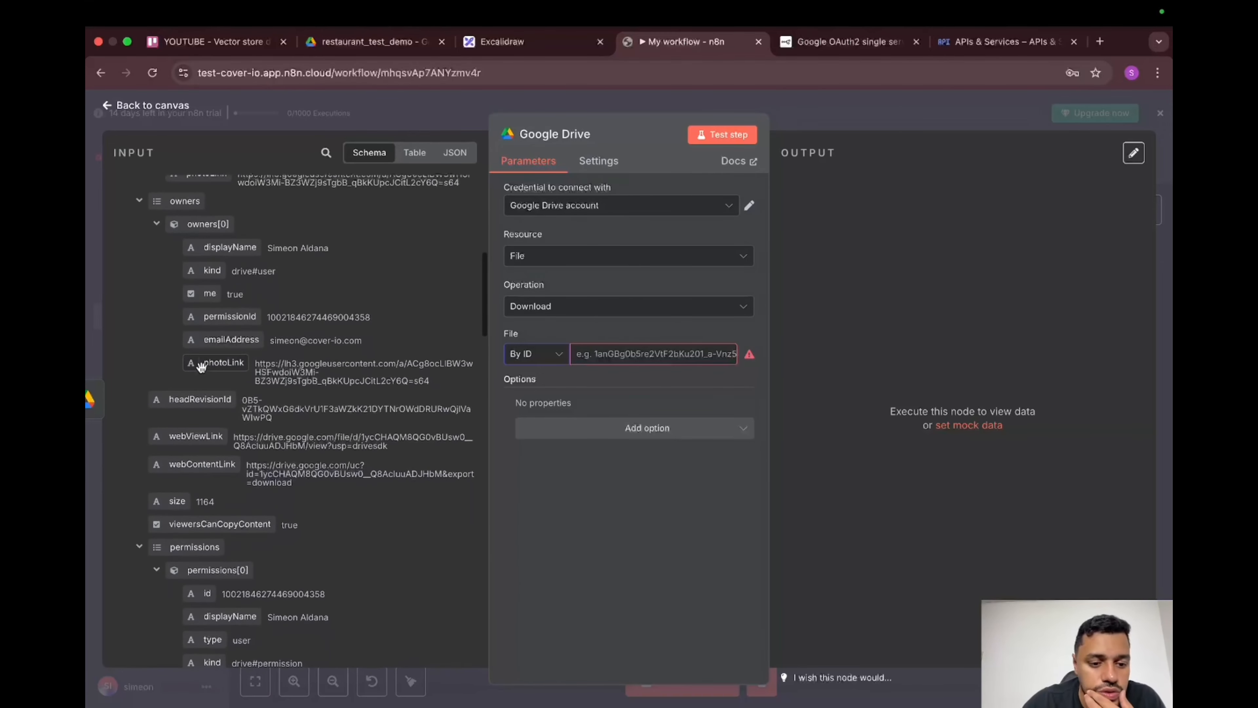
{"action": "scroll", "coordinate": [201, 368], "scroll_direction": "down", "scroll_amount": 10}
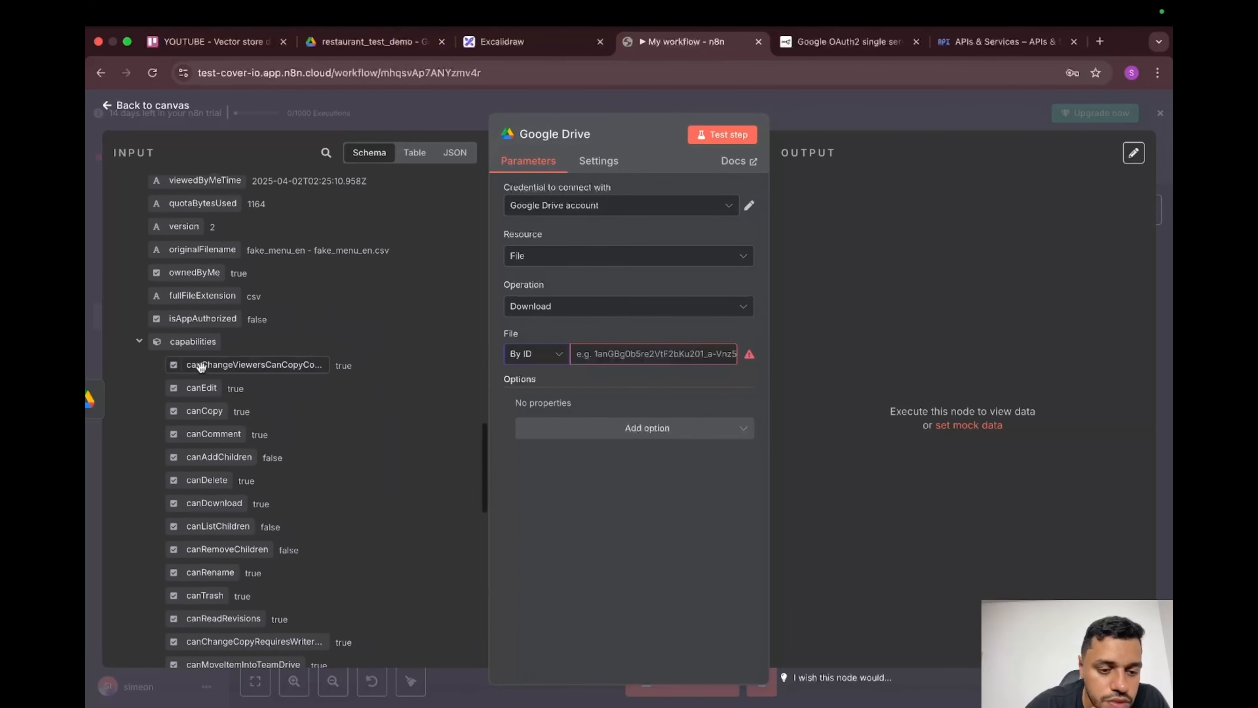
{"action": "scroll", "coordinate": [174, 366], "scroll_direction": "up", "scroll_amount": 8}
{"action": "left_click_drag", "start_coordinate": [174, 366], "coordinate": [602, 365]}
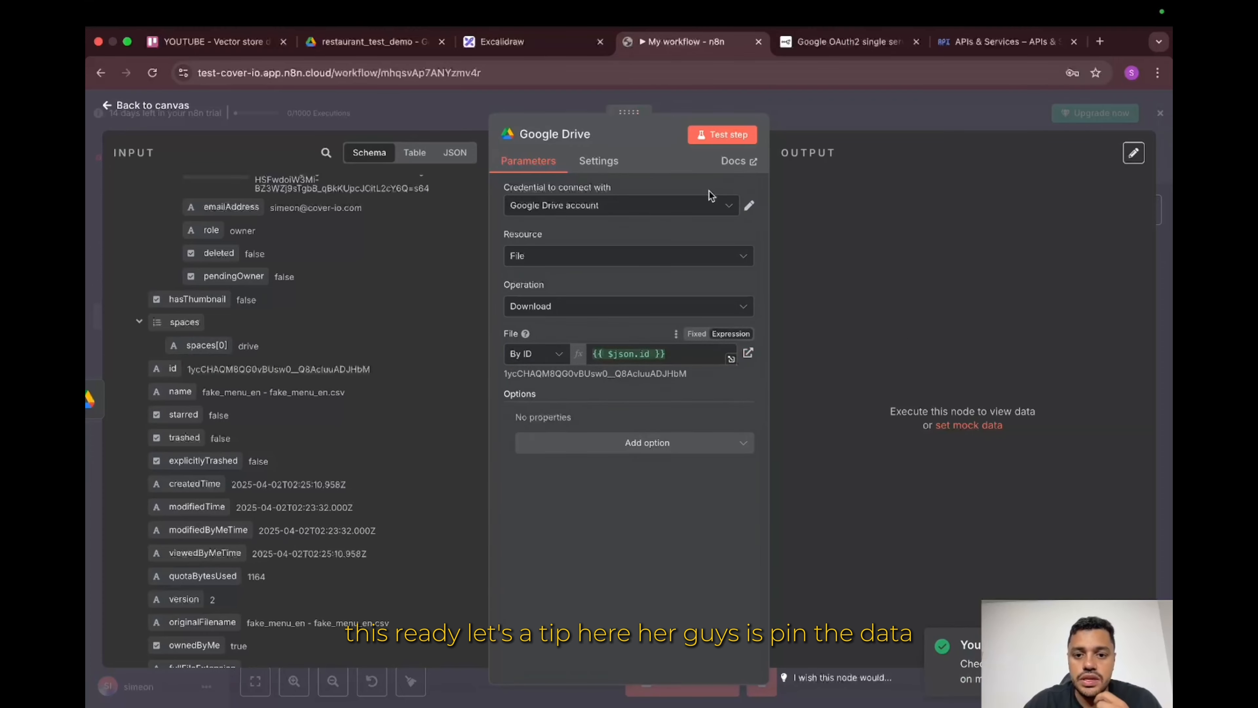
{"action": "left_click", "coordinate": [801, 124]}
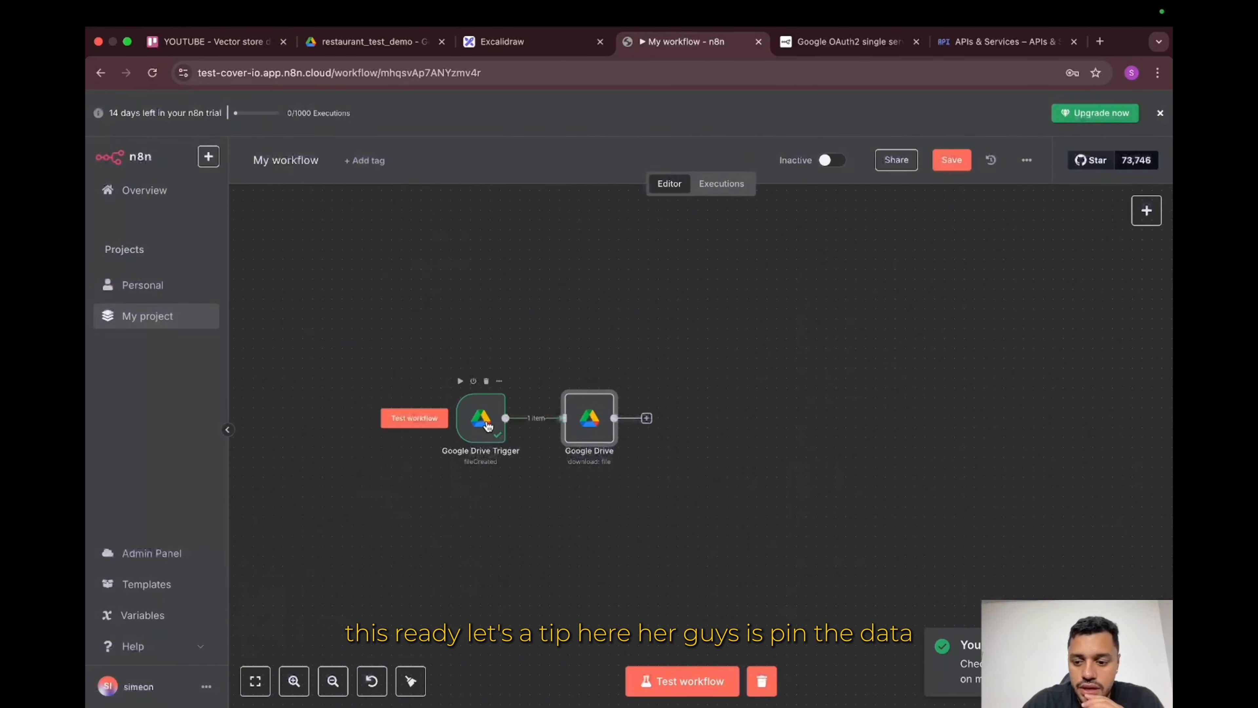
Step: Pin the Google Drive Trigger's output data for testing
{"action": "double_click", "coordinate": [488, 424]}
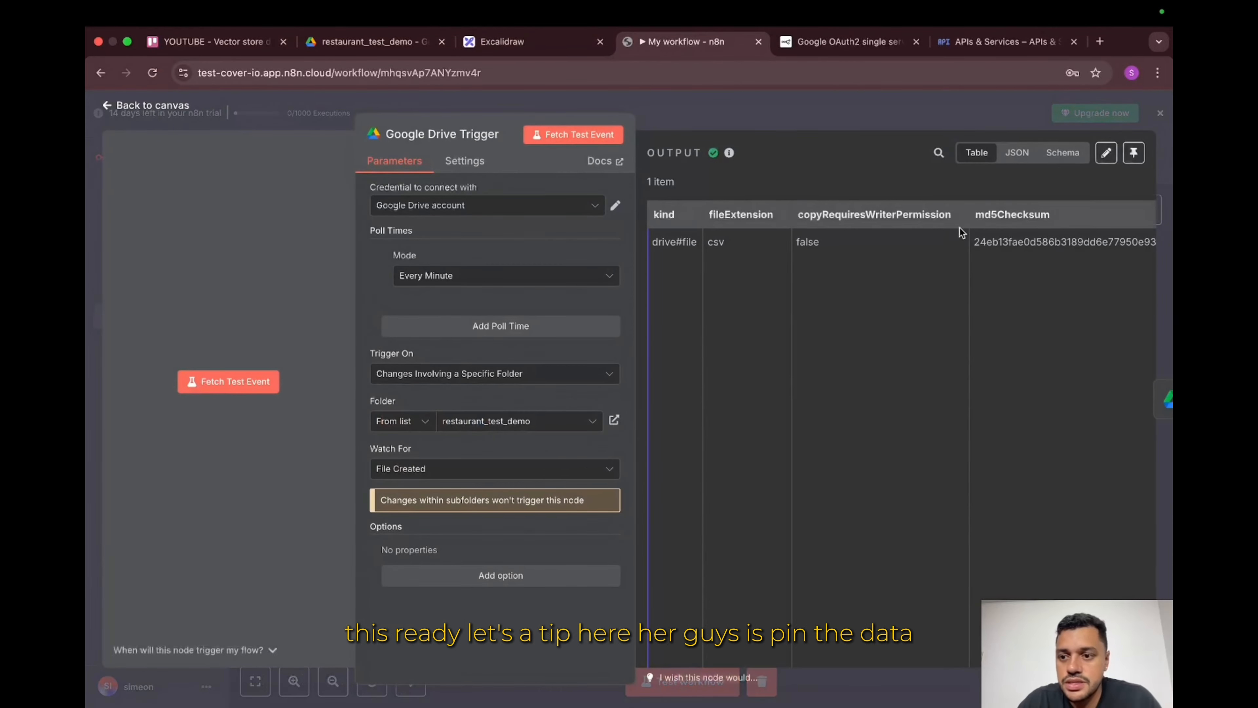
{"action": "left_click", "coordinate": [1135, 153]}
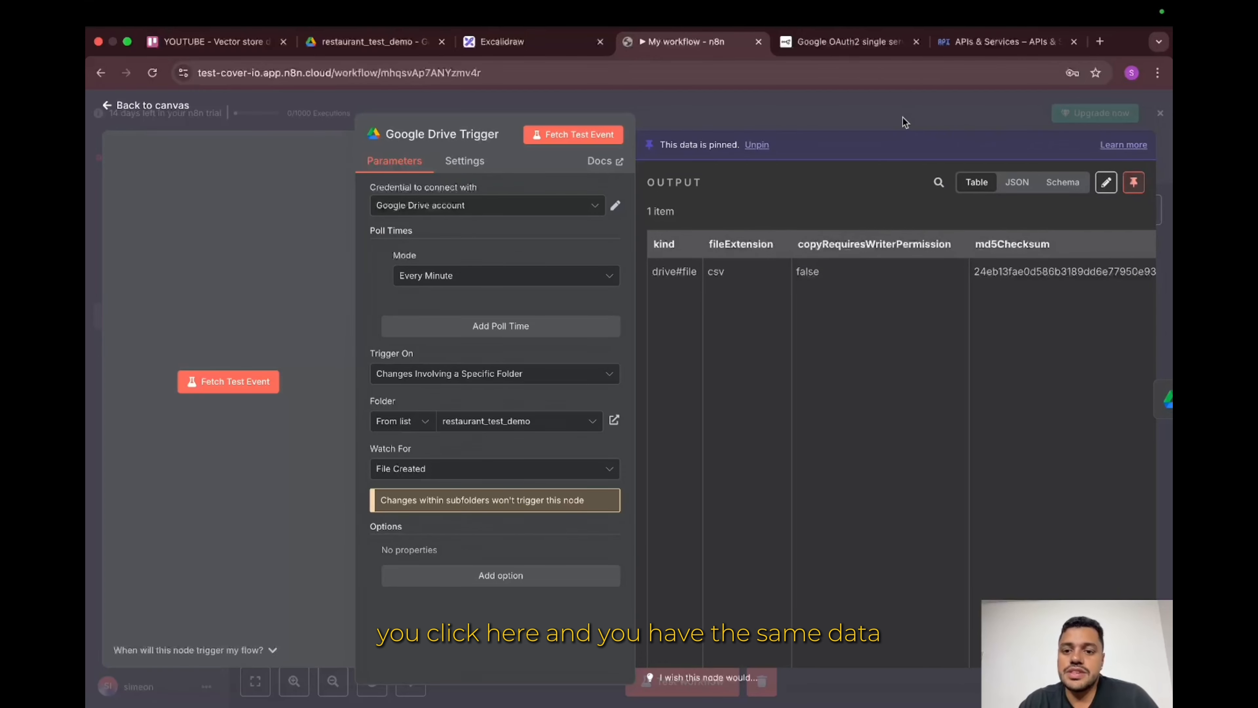
{"action": "left_click", "coordinate": [681, 112]}
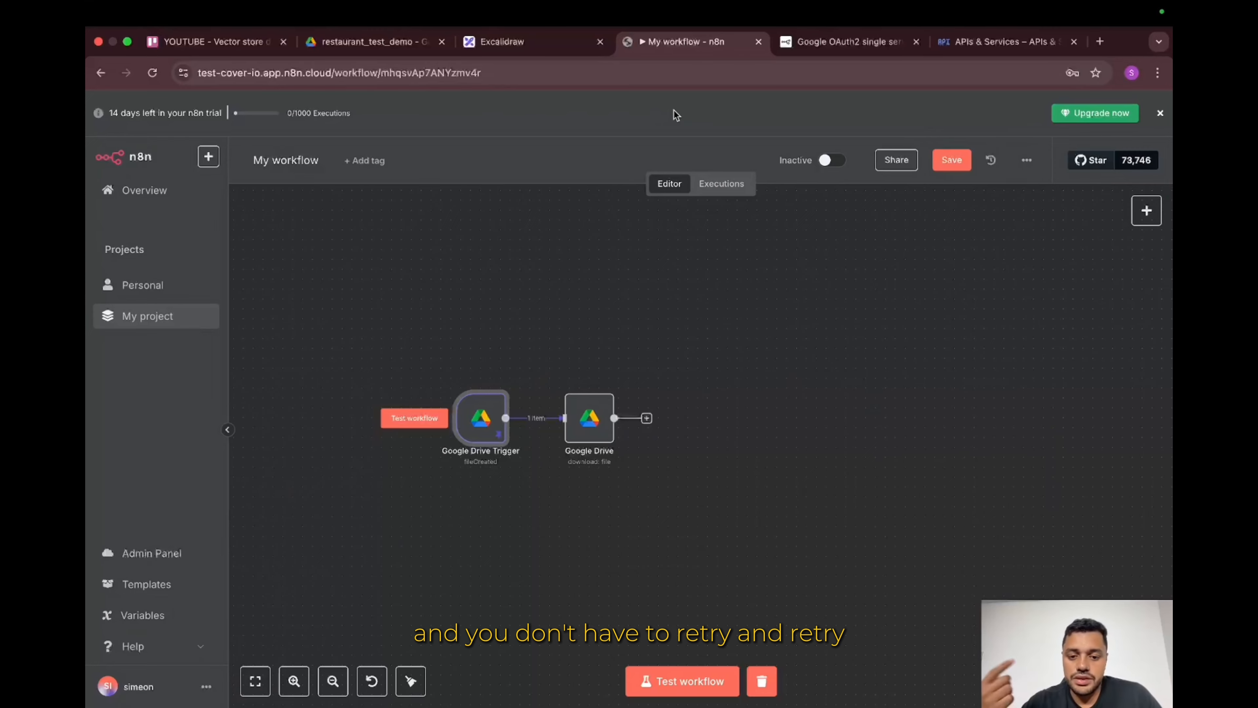
Step: Test the download step, retrieving the fake_menu_en CSV (1.16 kB) as binary data
{"action": "double_click", "coordinate": [590, 419]}
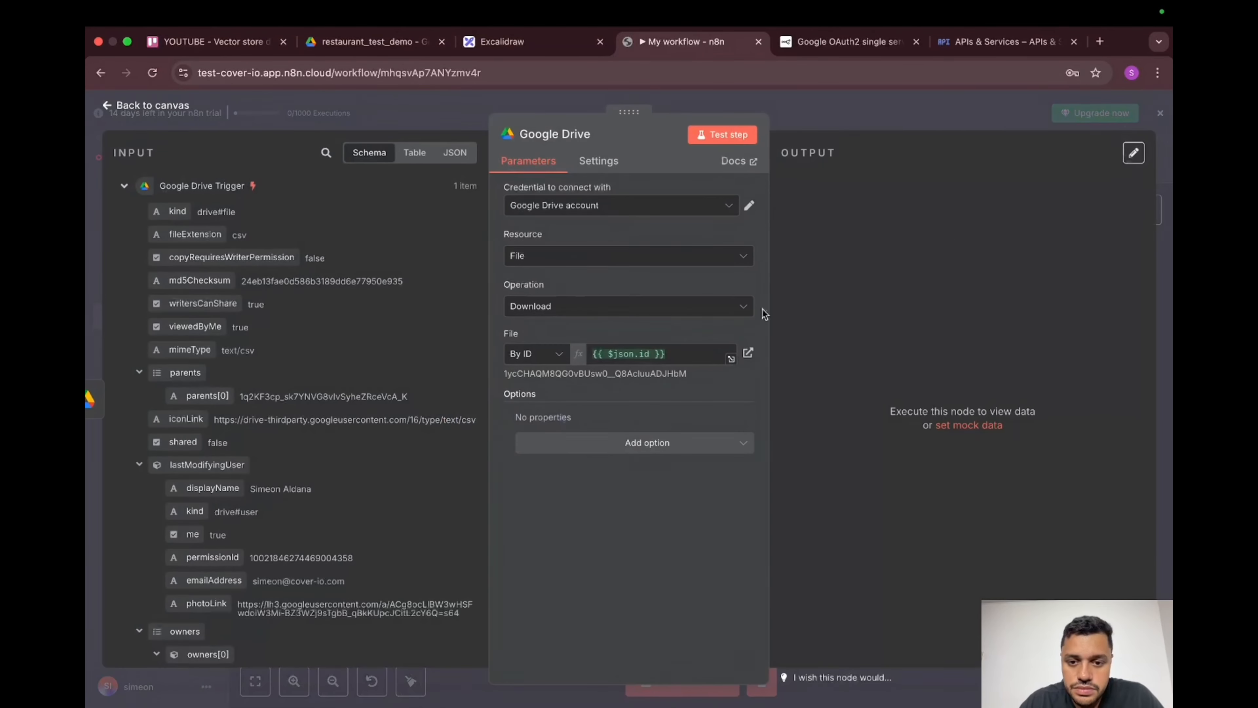
{"action": "left_click", "coordinate": [713, 139]}
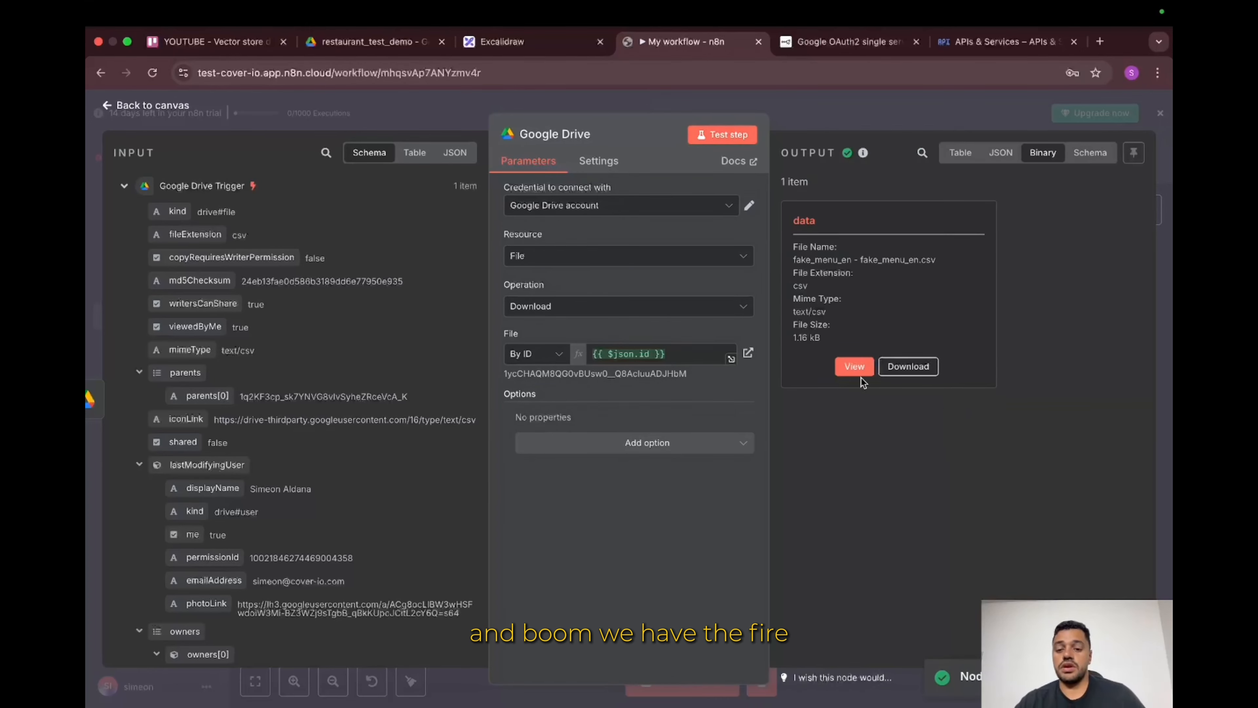
{"action": "left_click", "coordinate": [848, 117]}
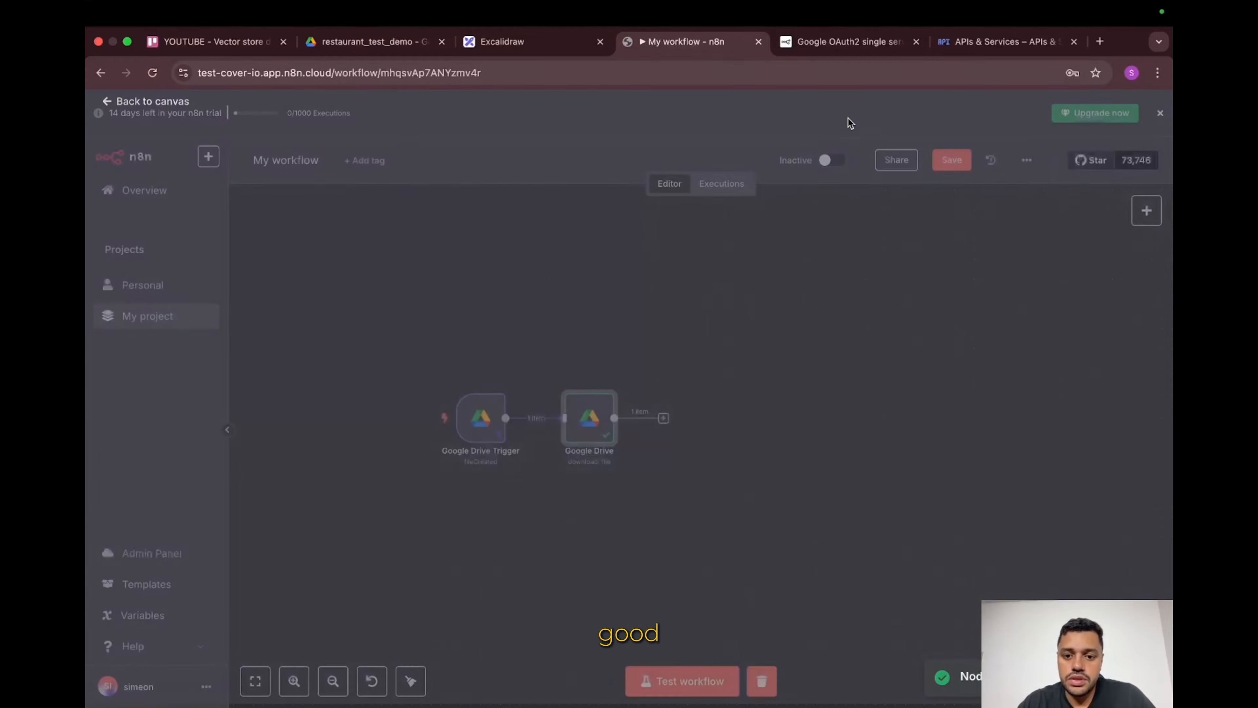
Step: Add a Pinecone Vector Store node in 'Add documents to vector store' mode after Google Drive
{"action": "left_click", "coordinate": [664, 418]}
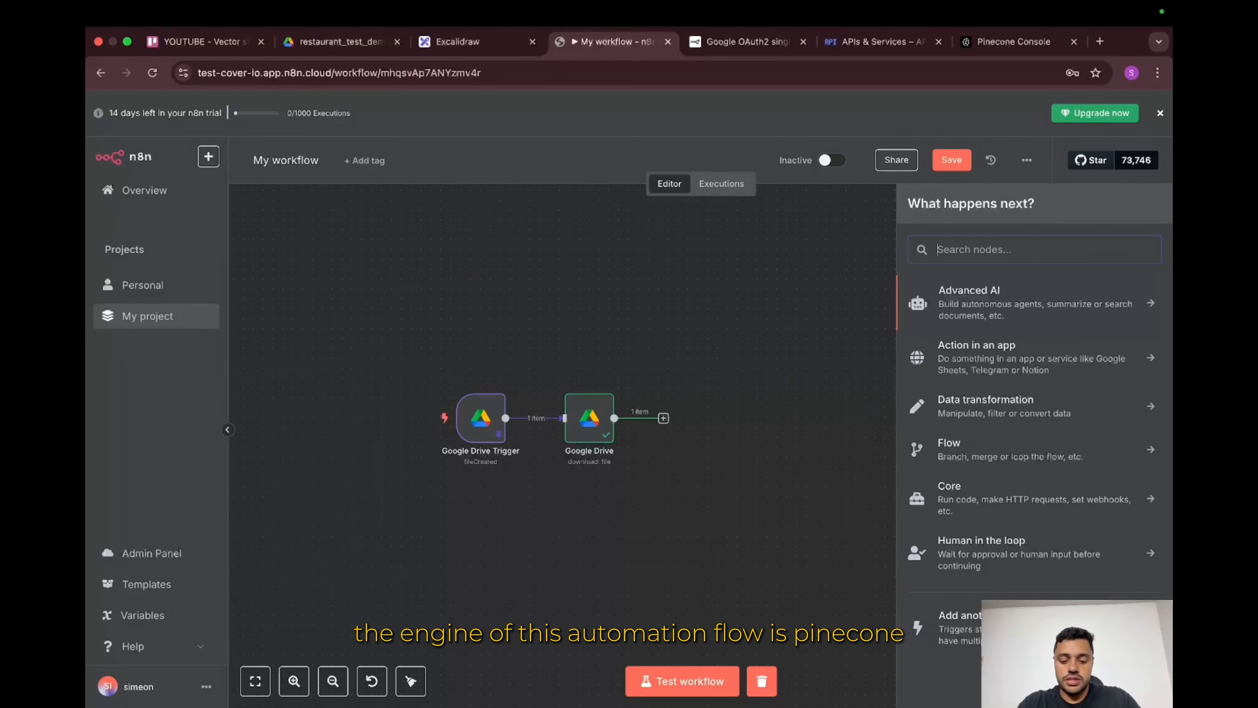
{"action": "type", "text": "pineco"}
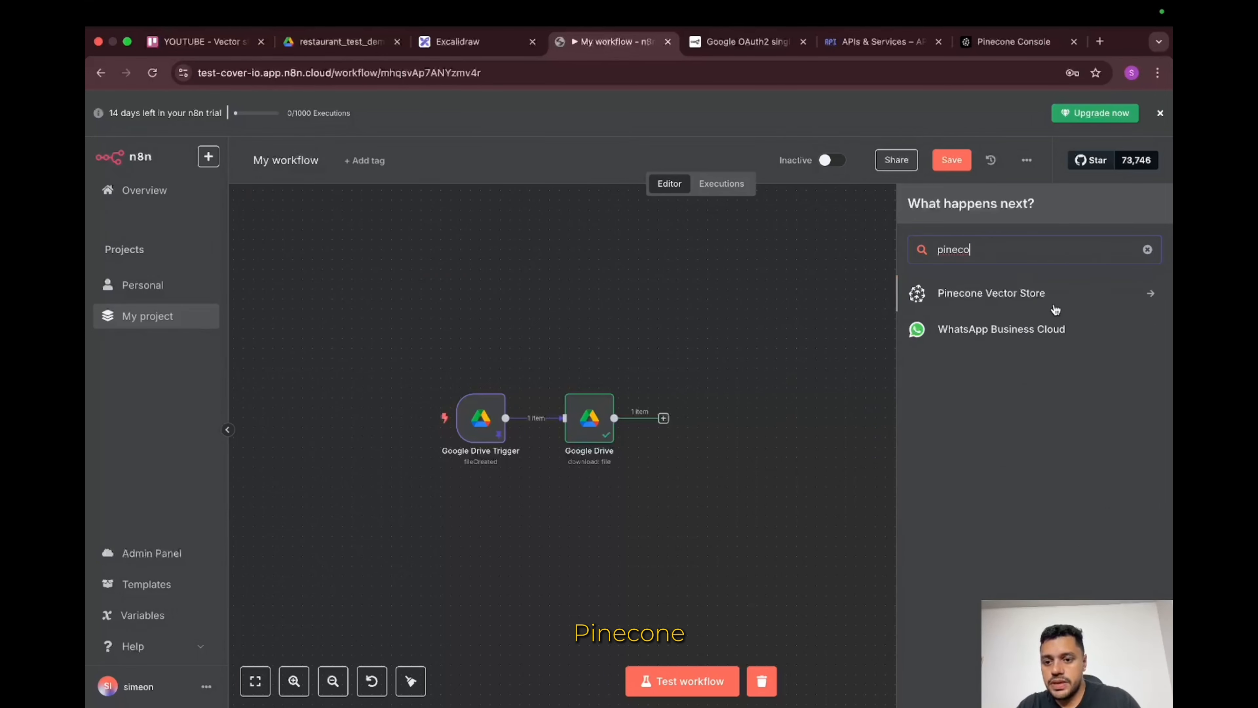
{"action": "left_click", "coordinate": [1053, 307]}
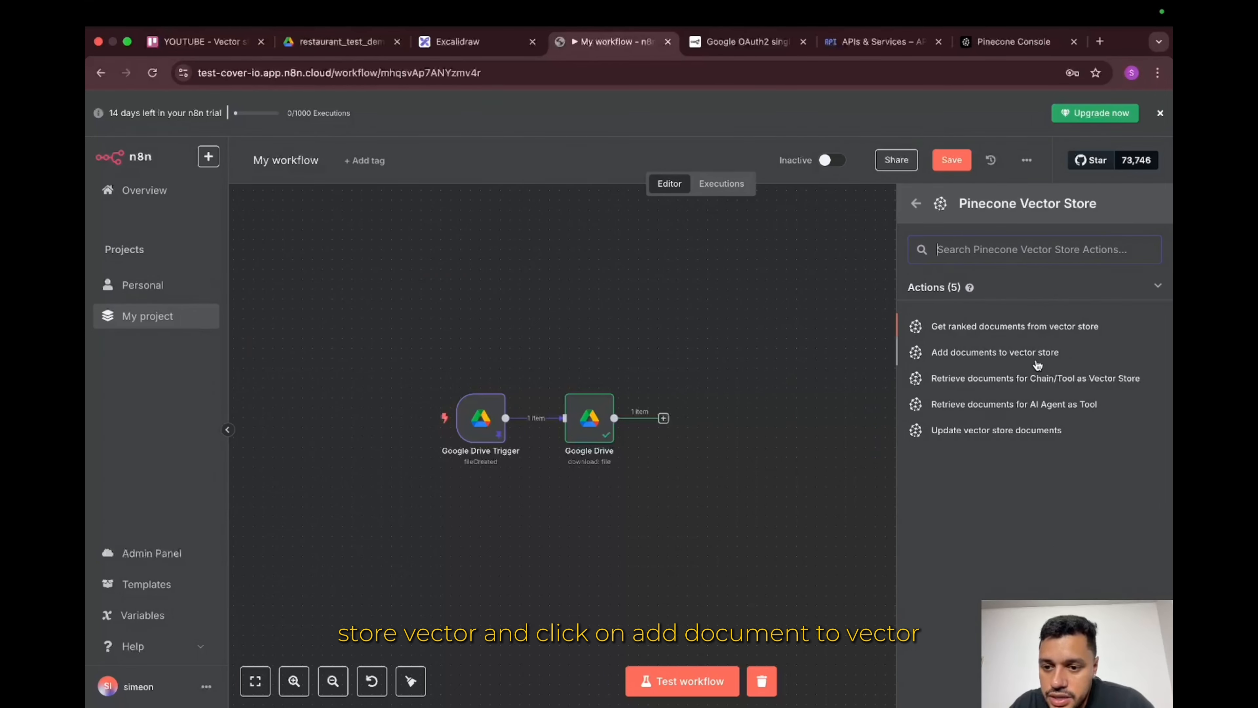
{"action": "left_click", "coordinate": [993, 352]}
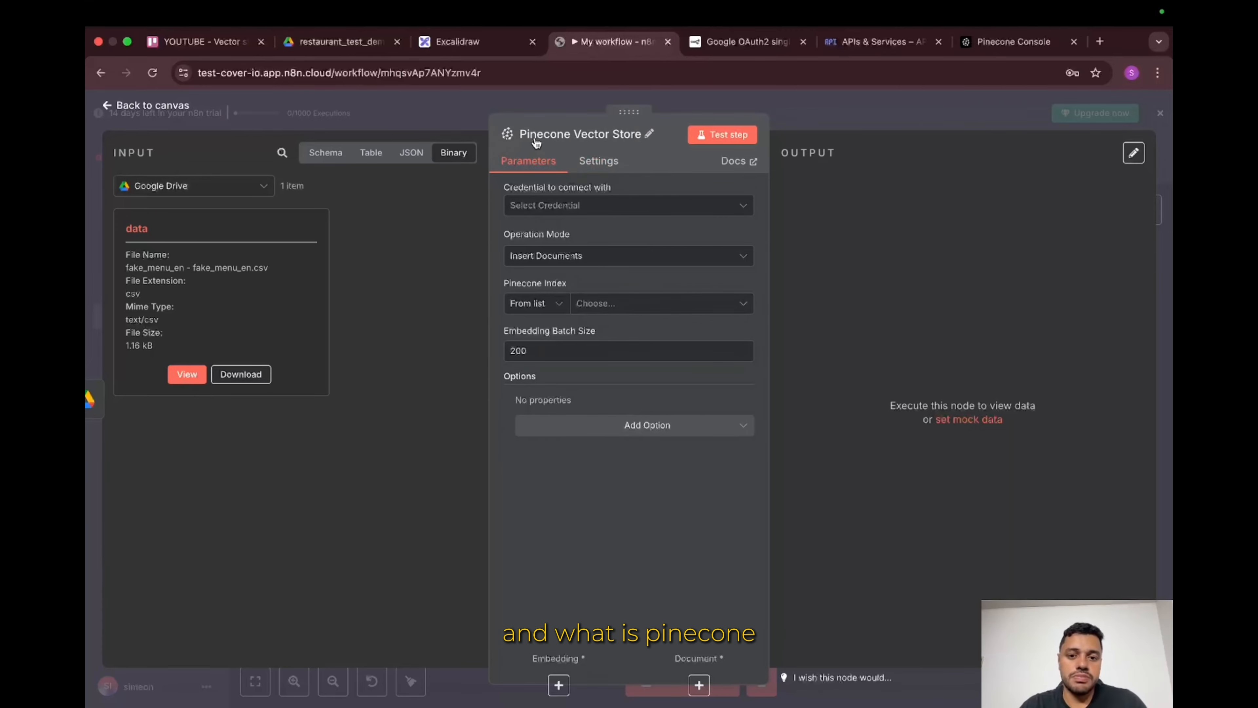
{"action": "left_click", "coordinate": [456, 47]}
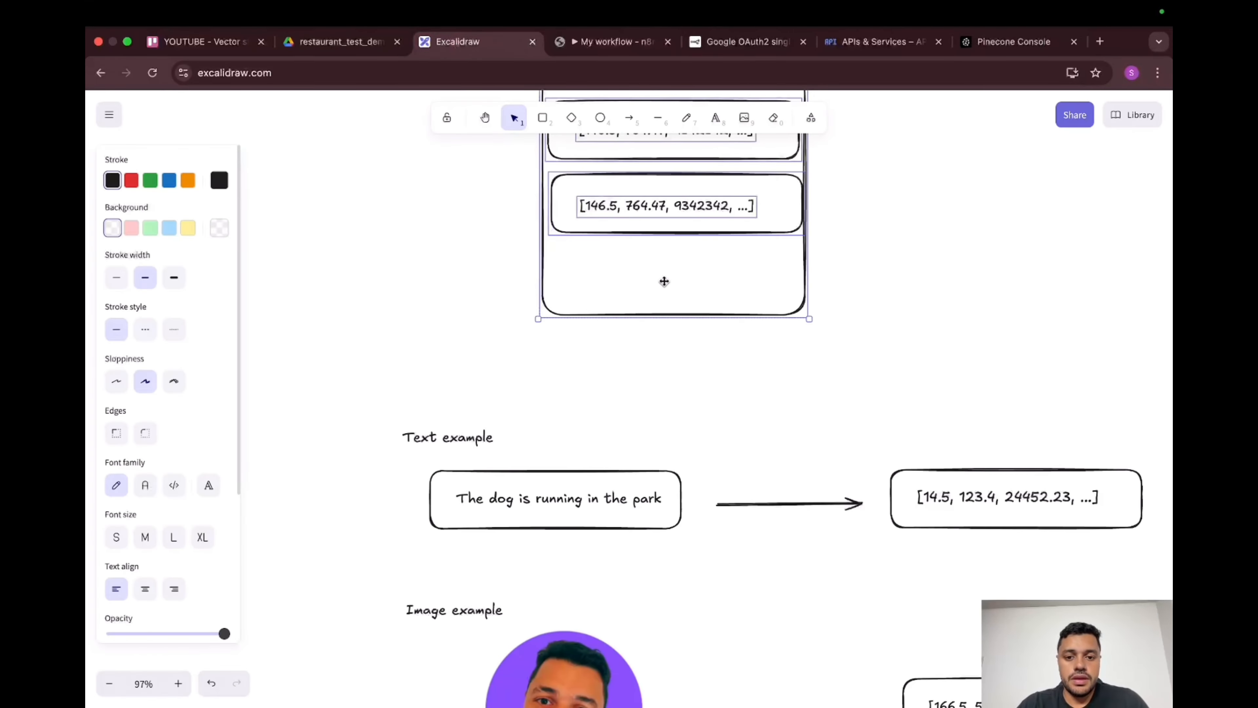
{"action": "scroll", "coordinate": [664, 281], "scroll_direction": "up", "scroll_amount": 5}
{"action": "scroll", "coordinate": [663, 281], "scroll_direction": "up", "scroll_amount": 2}
{"action": "scroll", "coordinate": [664, 281], "scroll_direction": "right", "scroll_amount": 2}
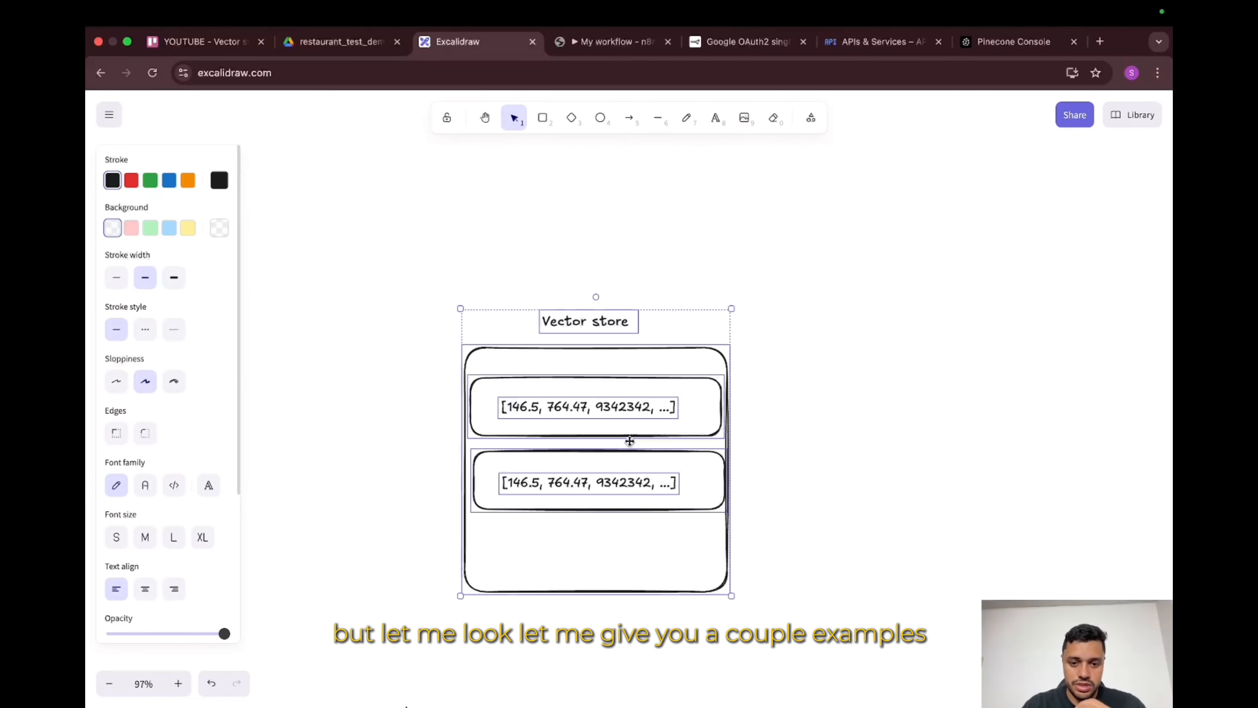
{"action": "scroll", "coordinate": [630, 441], "scroll_direction": "down", "scroll_amount": 10}
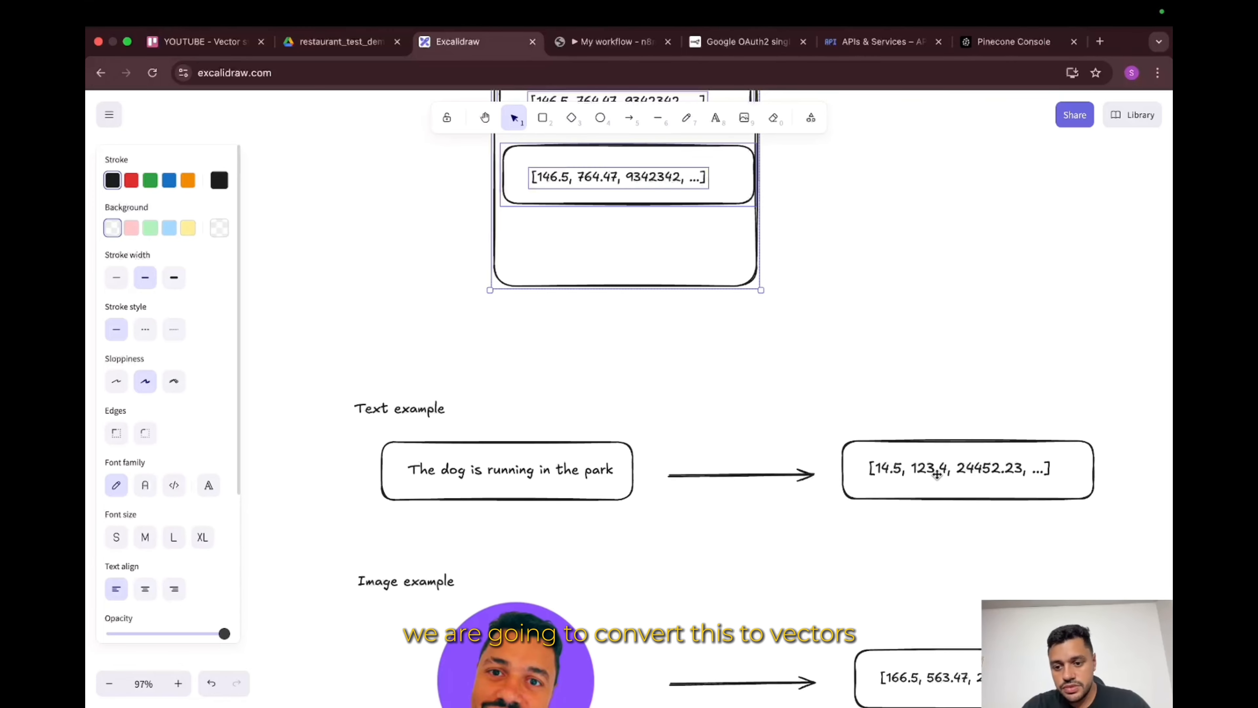
Step: Scroll through the Excalidraw text, image and RAG embedding example diagrams
{"action": "scroll", "coordinate": [937, 475], "scroll_direction": "right", "scroll_amount": 2}
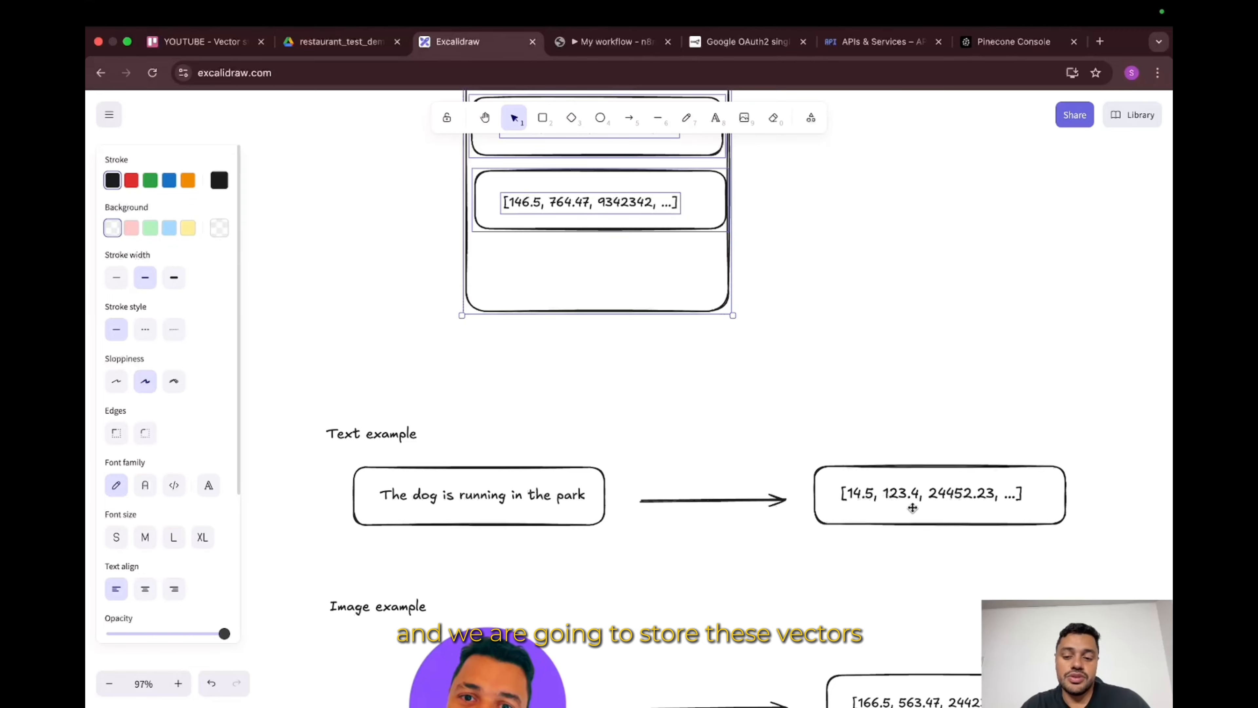
{"action": "scroll", "coordinate": [501, 471], "scroll_direction": "down", "scroll_amount": 5}
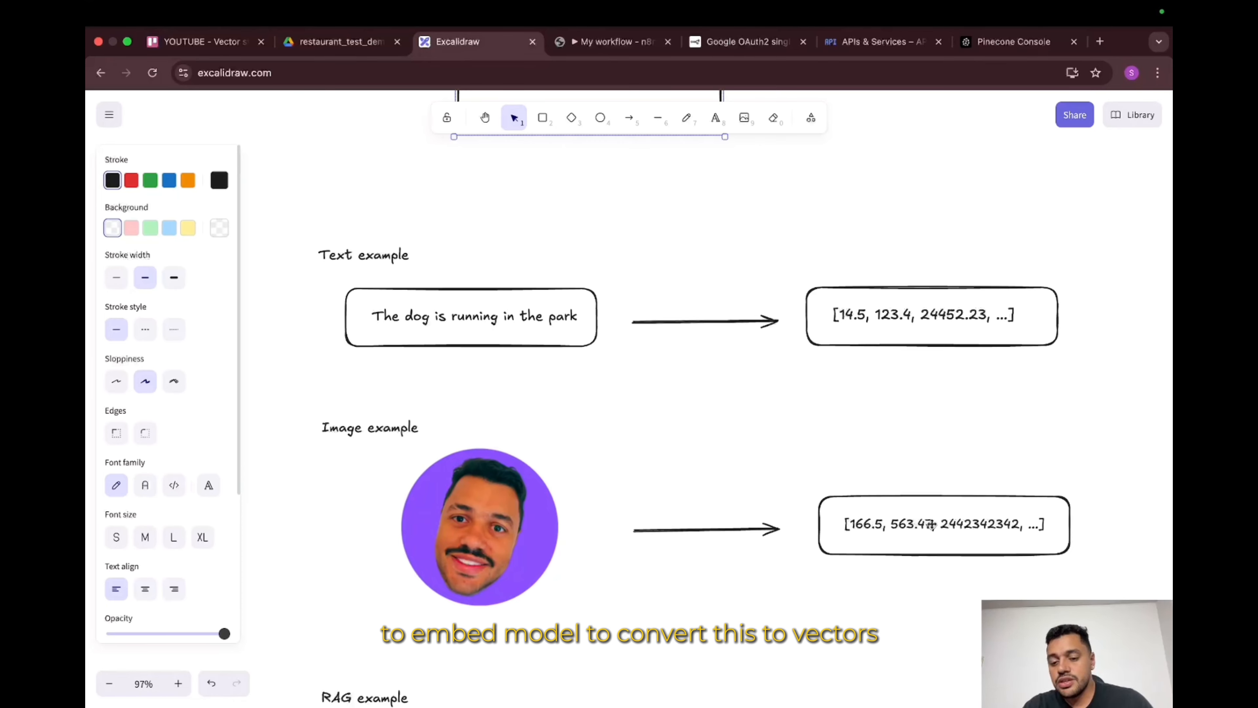
{"action": "scroll", "coordinate": [623, 478], "scroll_direction": "down", "scroll_amount": 5}
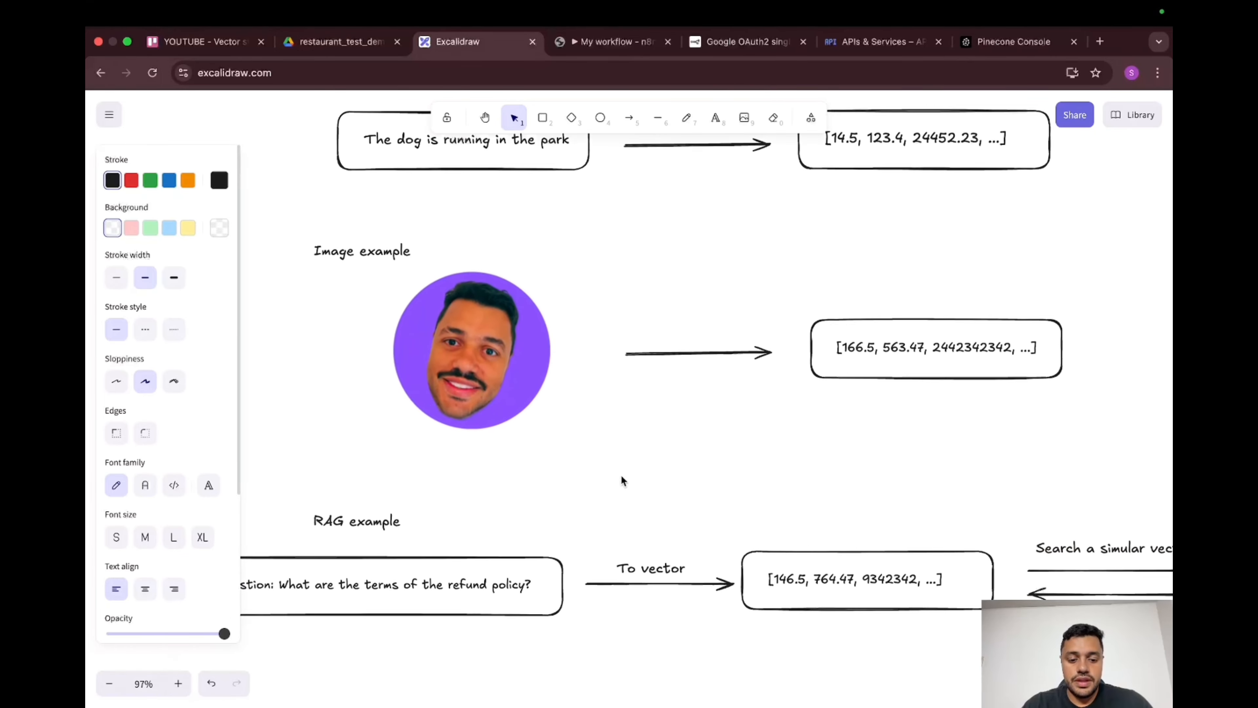
{"action": "scroll", "coordinate": [623, 479], "scroll_direction": "left", "scroll_amount": 2}
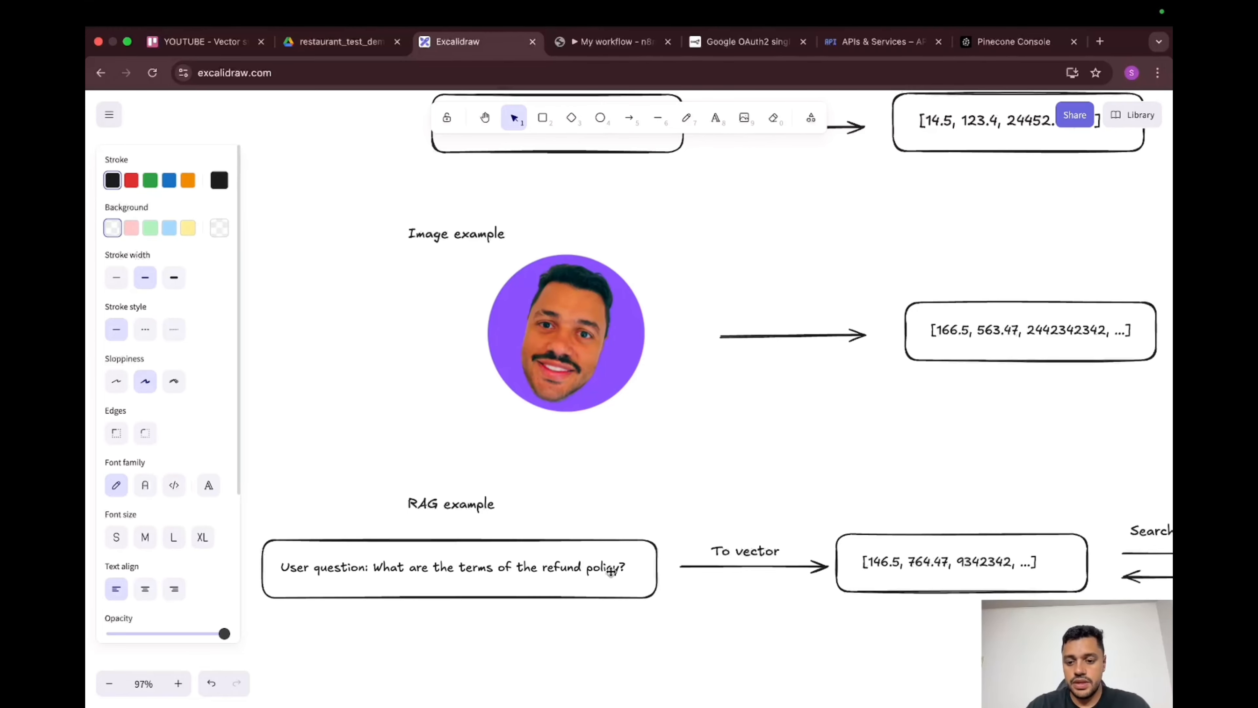
{"action": "scroll", "coordinate": [611, 571], "scroll_direction": "right", "scroll_amount": 5}
{"action": "scroll", "coordinate": [611, 571], "scroll_direction": "right", "scroll_amount": 1}
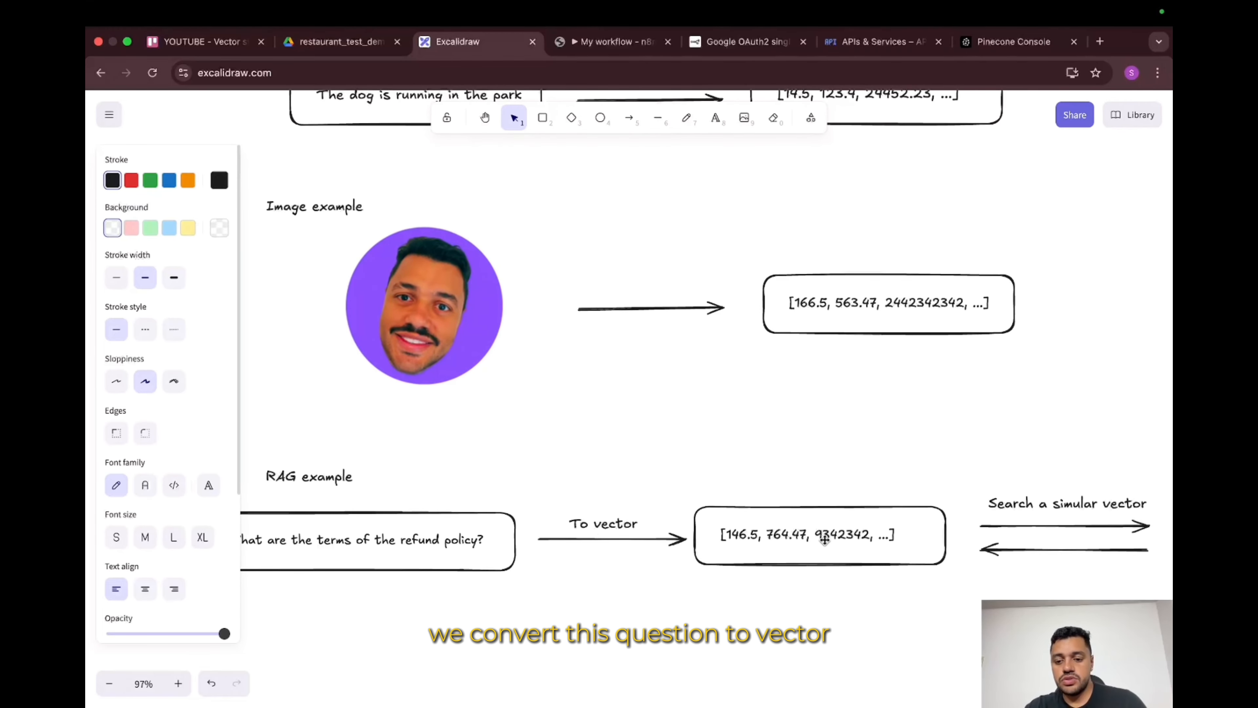
{"action": "scroll", "coordinate": [905, 485], "scroll_direction": "right", "scroll_amount": 8}
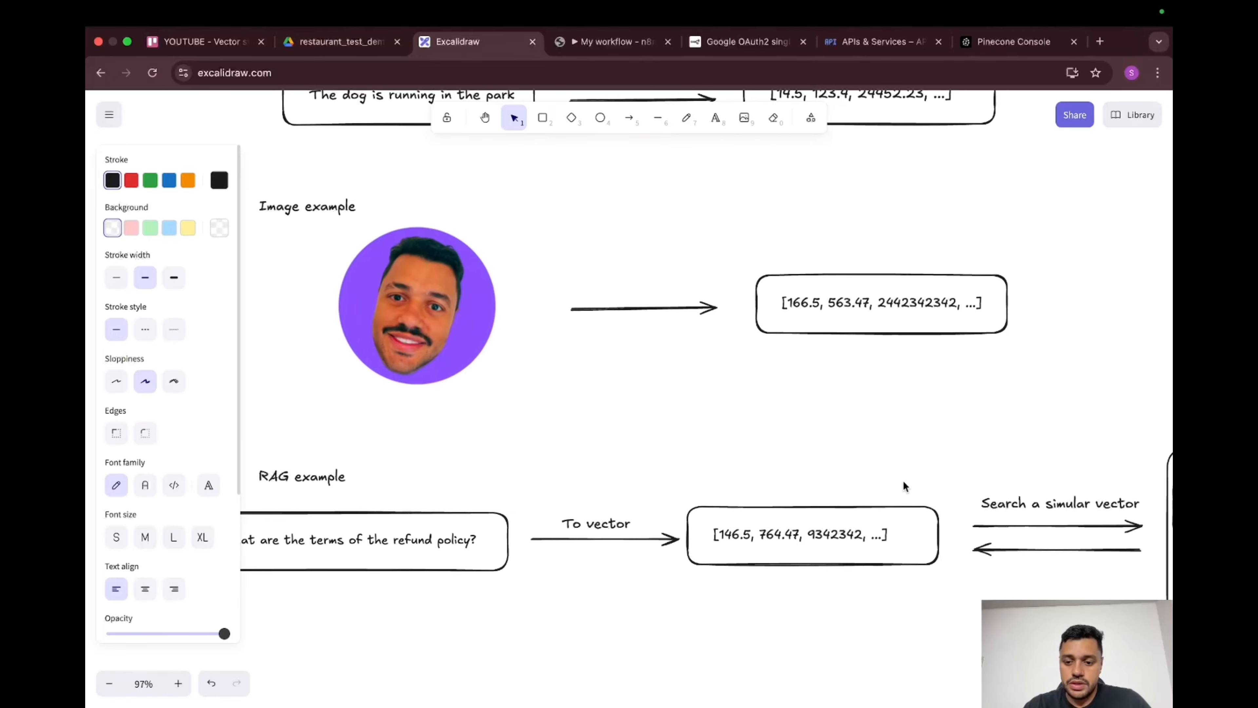
{"action": "scroll", "coordinate": [905, 484], "scroll_direction": "right", "scroll_amount": 3}
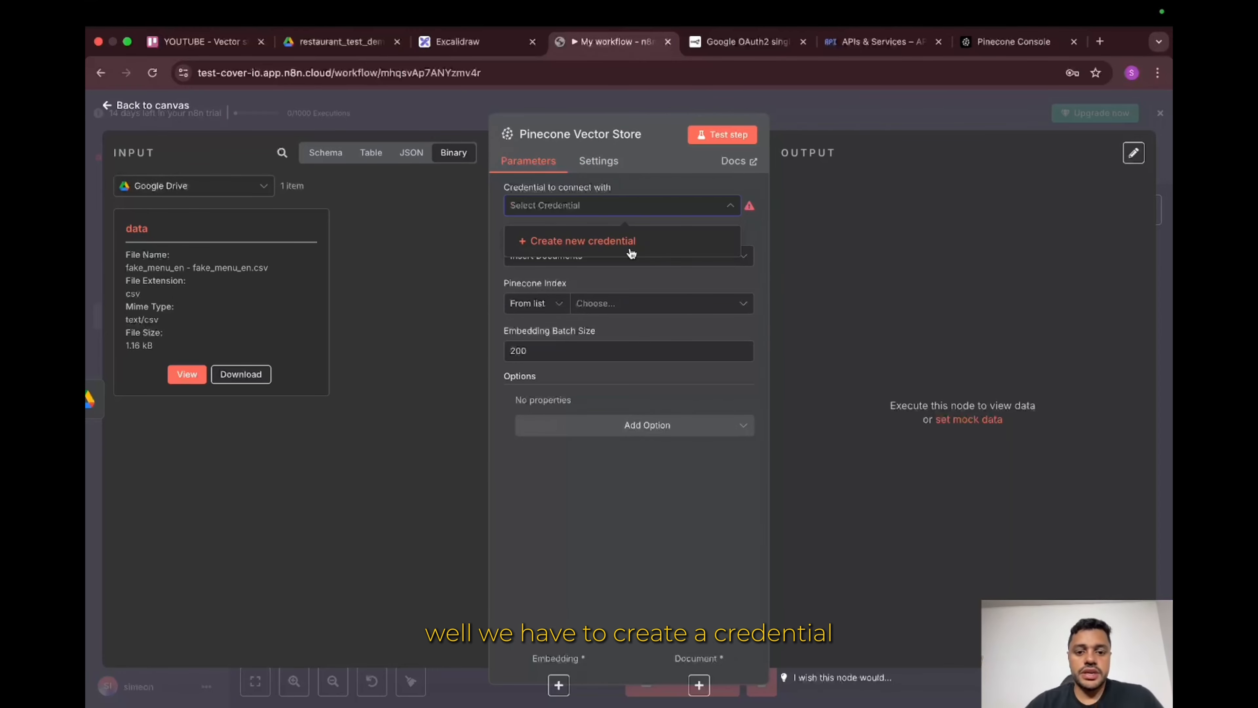
Step: Begin a new PineconeApi credential in n8n, then go to the Pinecone Console for a key
{"action": "left_click", "coordinate": [601, 241]}
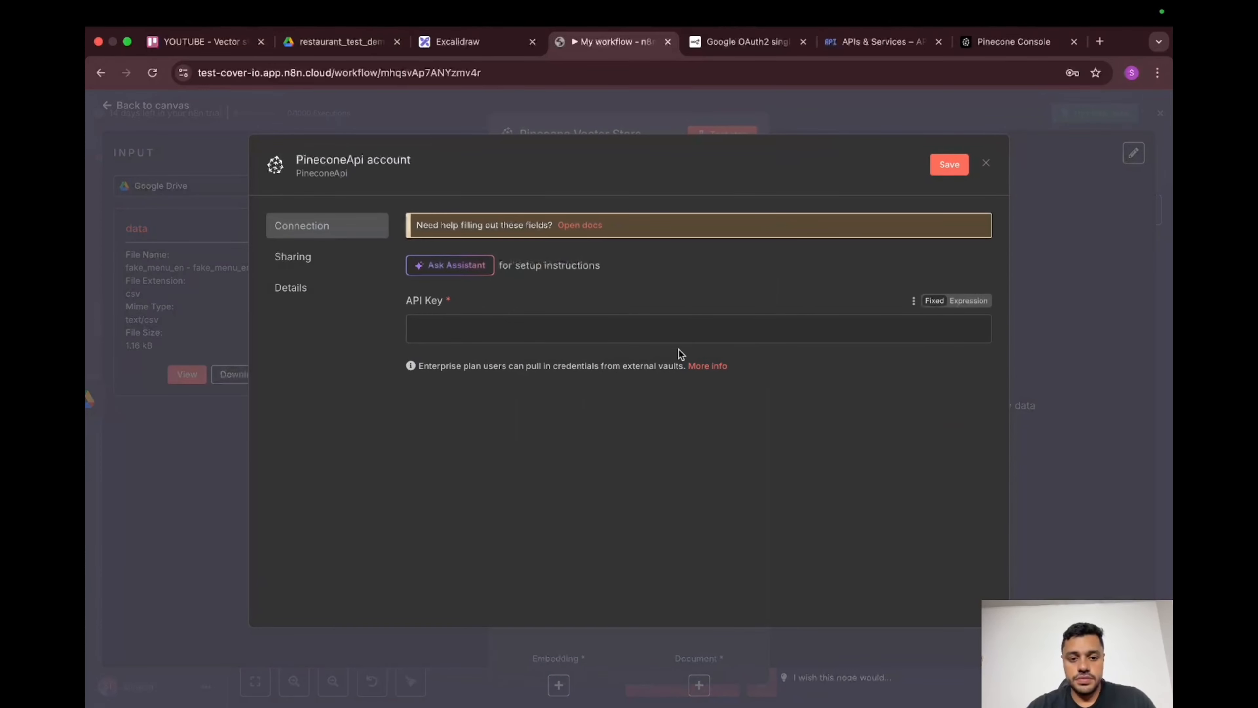
{"action": "left_click", "coordinate": [630, 332]}
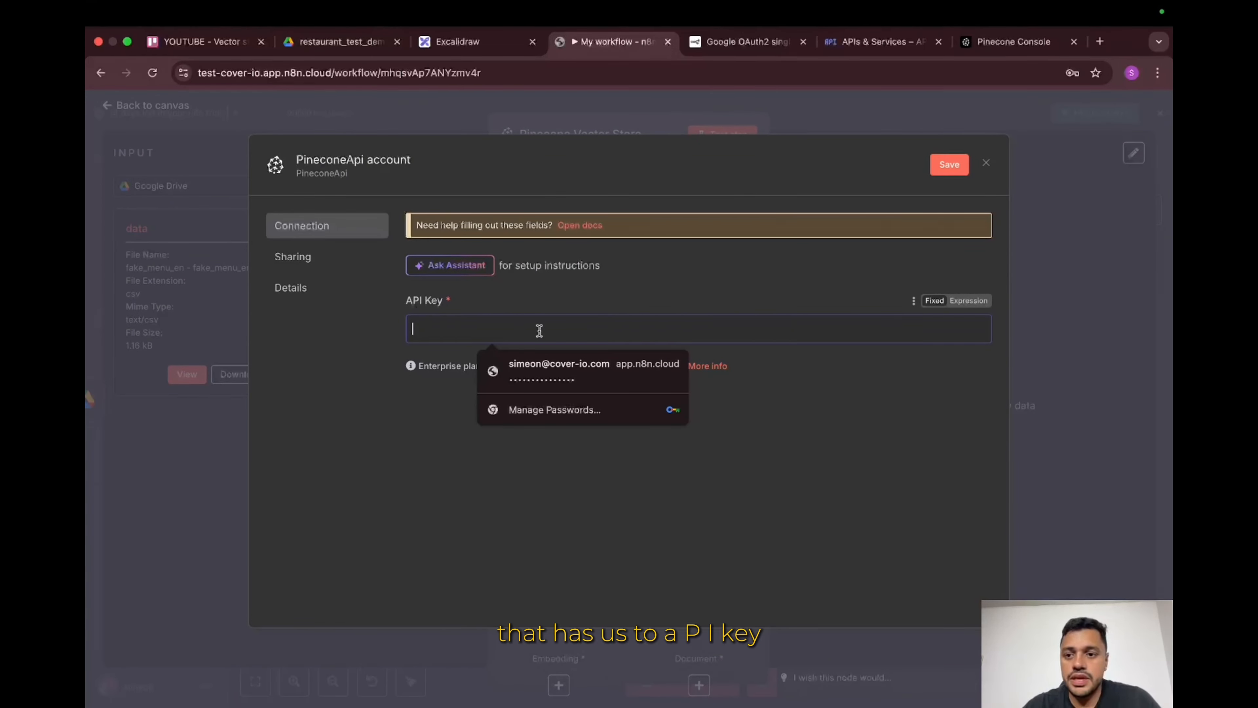
{"action": "left_click", "coordinate": [993, 49]}
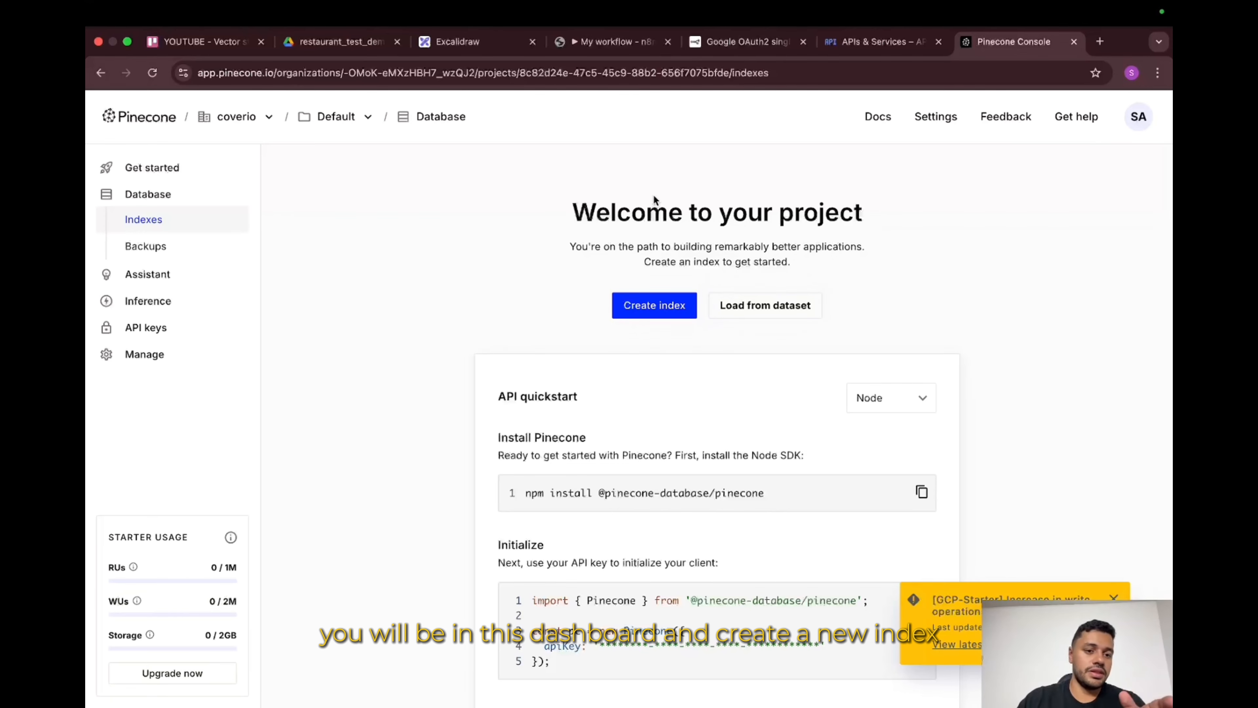
Step: Start a new Pinecone index named test-restaurant-index
{"action": "left_click", "coordinate": [656, 306]}
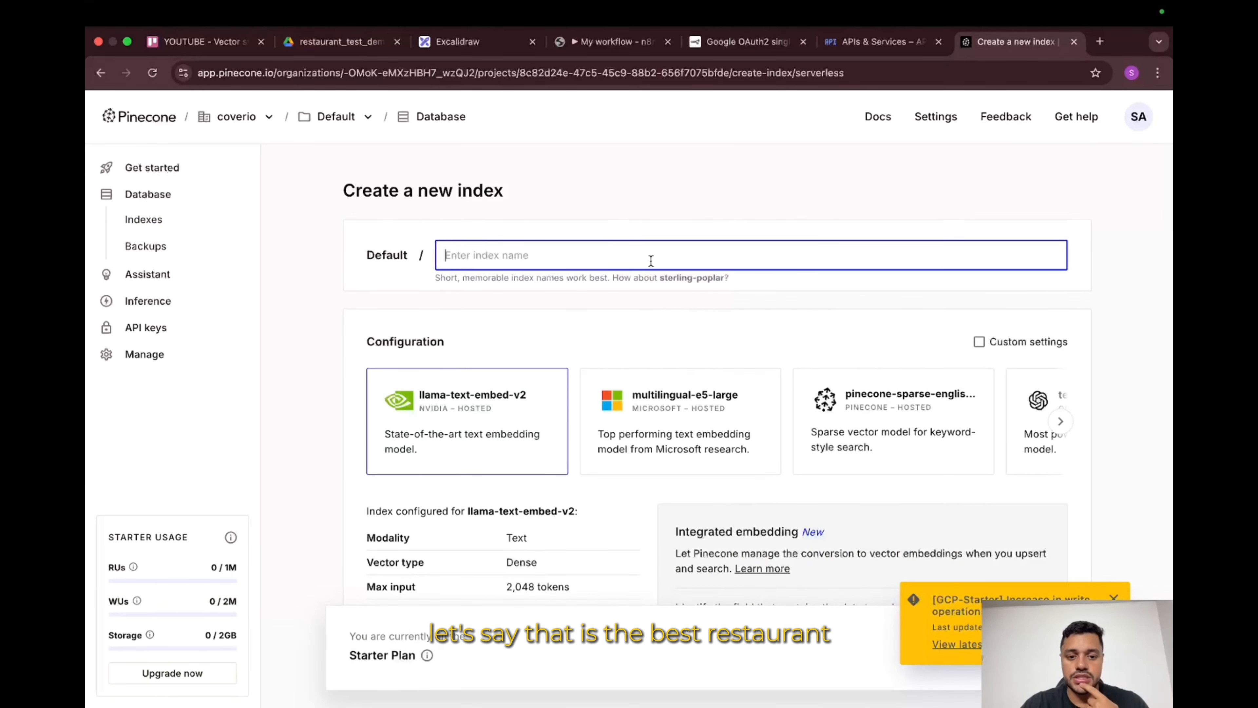
{"action": "type", "text": "test-"}
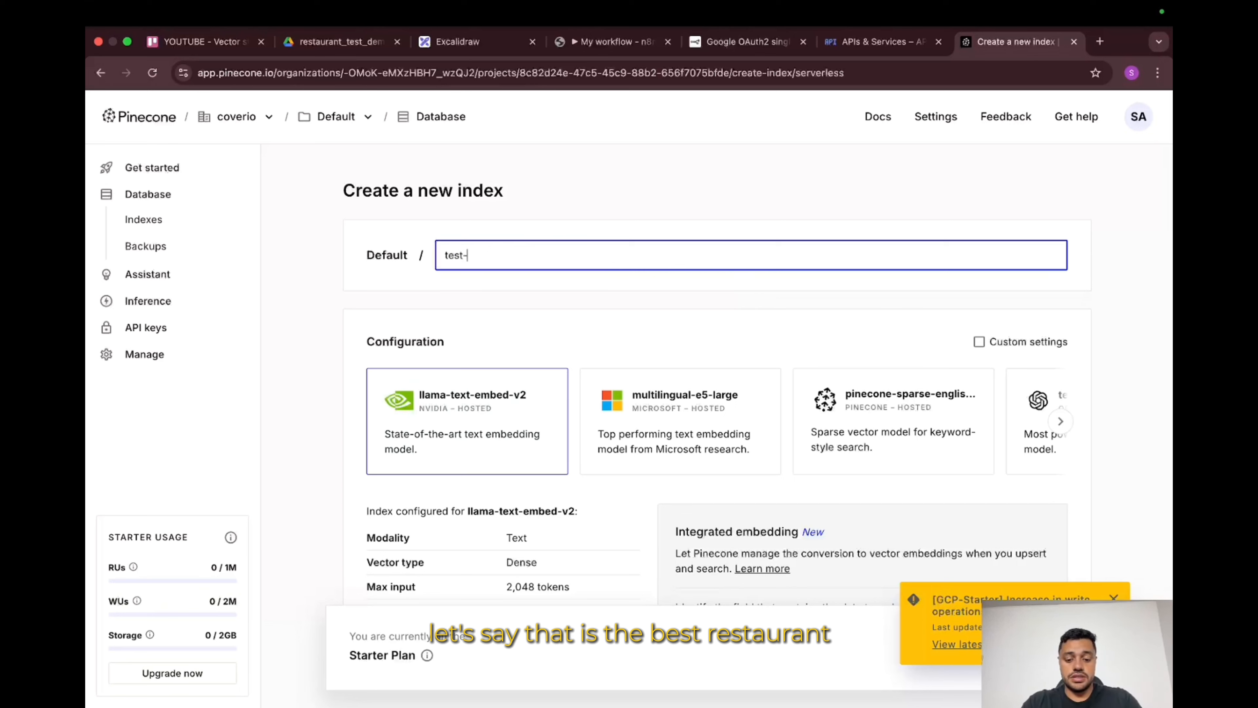
{"action": "type", "text": "resta"}
{"action": "type", "text": "urant-index"}
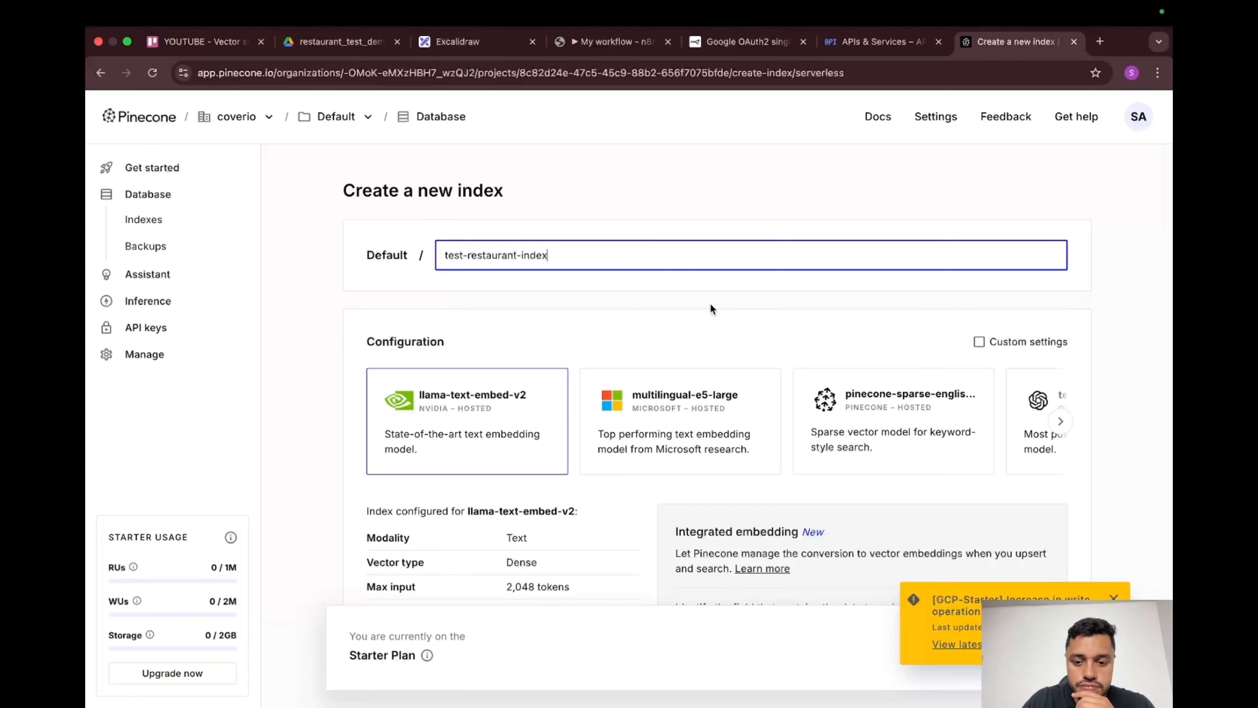
{"action": "scroll", "coordinate": [711, 309], "scroll_direction": "down", "scroll_amount": 5}
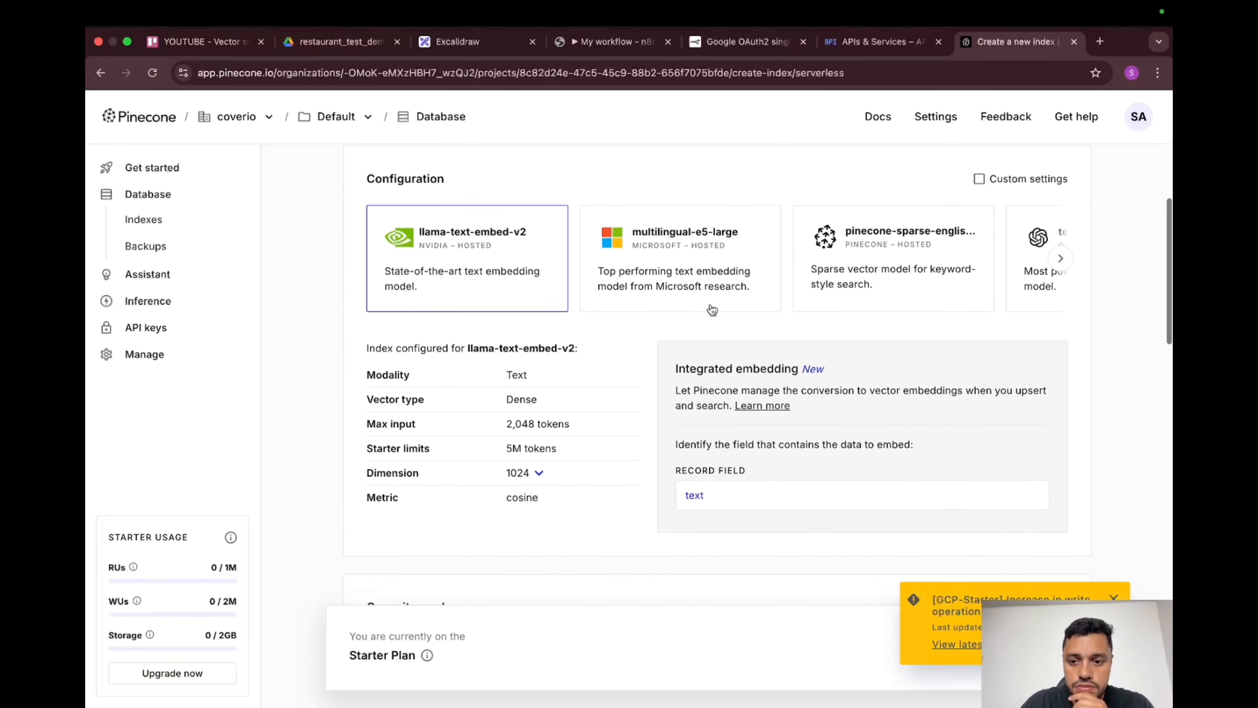
{"action": "scroll", "coordinate": [844, 278], "scroll_direction": "down", "scroll_amount": 1}
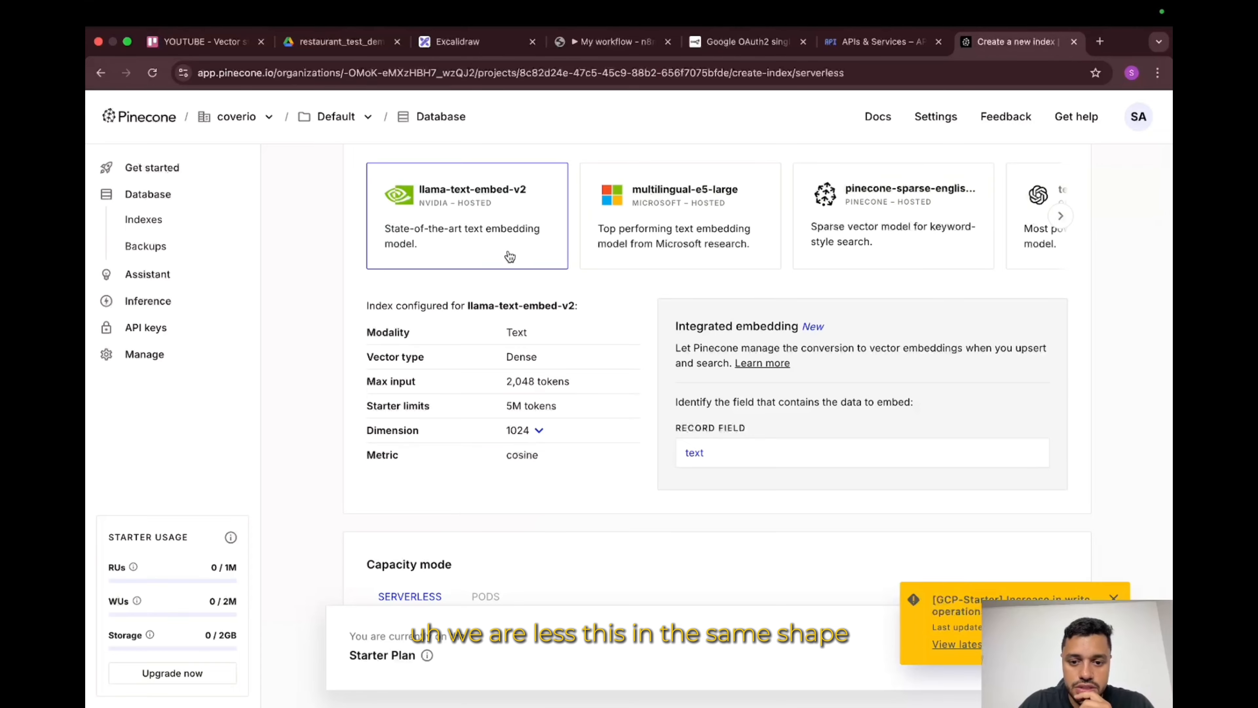
{"action": "scroll", "coordinate": [514, 256], "scroll_direction": "down", "scroll_amount": 14}
{"action": "scroll", "coordinate": [508, 255], "scroll_direction": "down", "scroll_amount": 8}
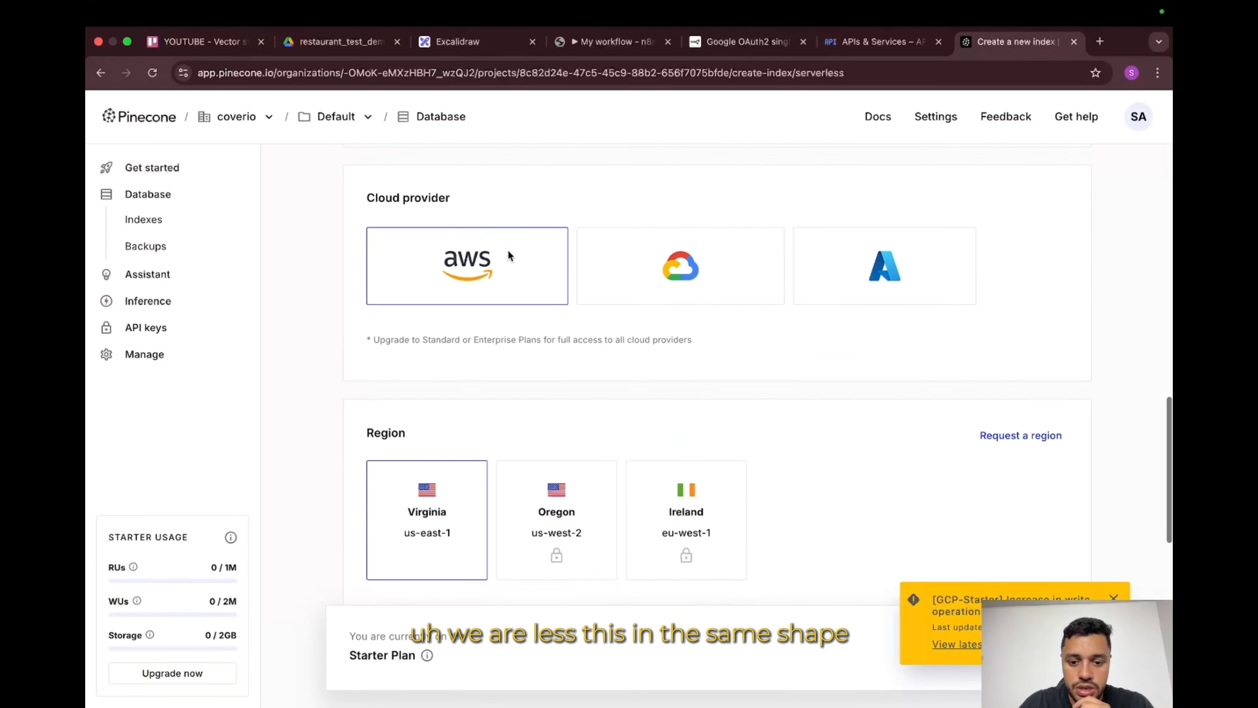
{"action": "scroll", "coordinate": [508, 250], "scroll_direction": "up", "scroll_amount": 17}
{"action": "scroll", "coordinate": [508, 250], "scroll_direction": "up", "scroll_amount": 8}
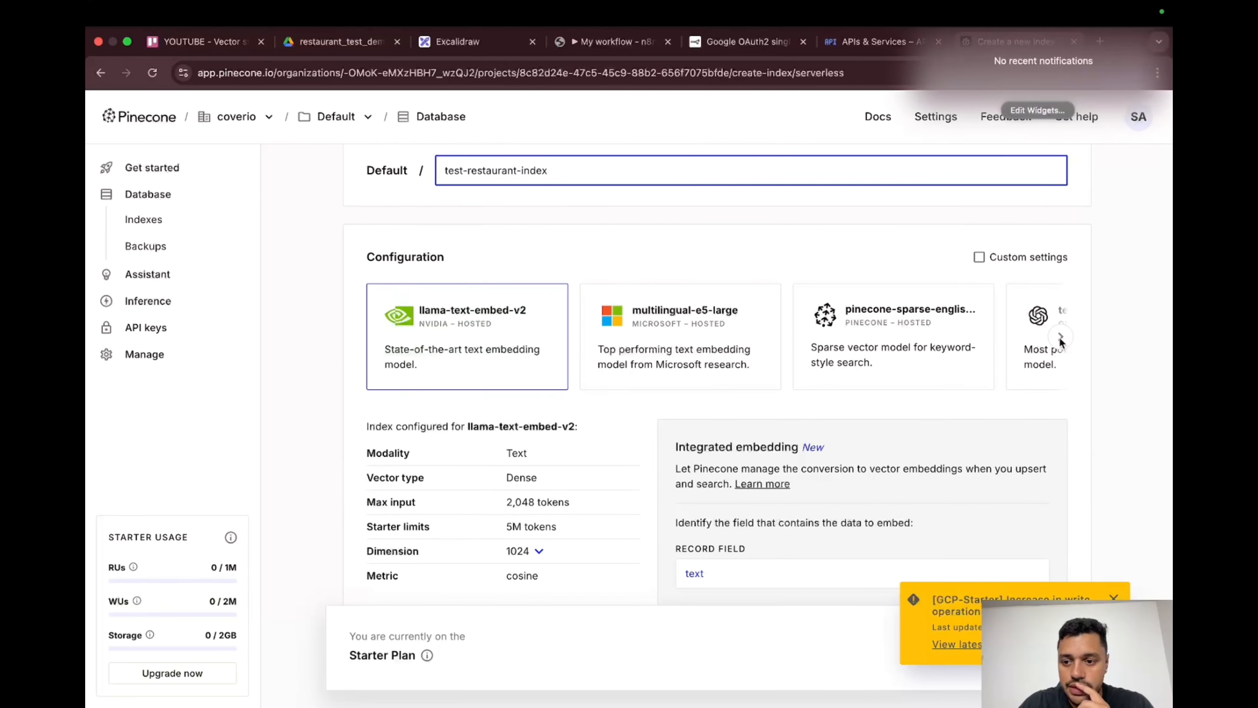
Step: Choose the OpenAI text-embedding-3-small model for the index, giving 1536 dimensions
{"action": "left_click", "coordinate": [1060, 337]}
{"action": "left_click", "coordinate": [1060, 338]}
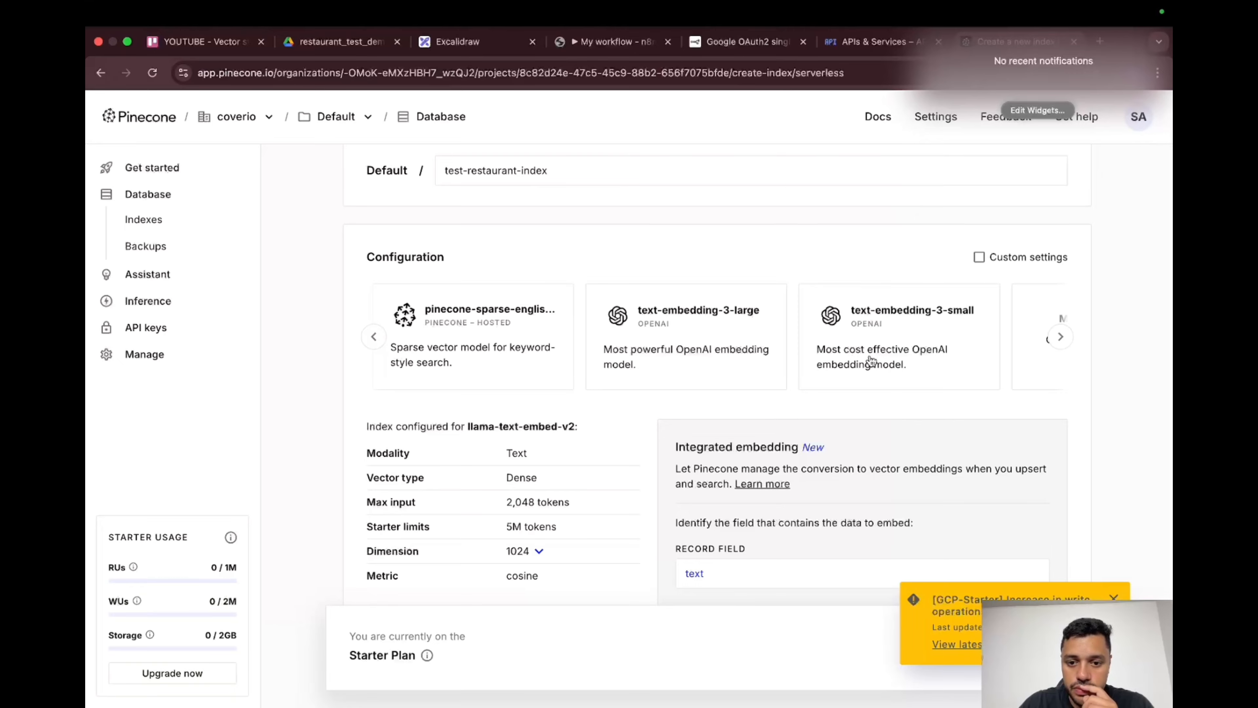
{"action": "left_click", "coordinate": [870, 361]}
{"action": "scroll", "coordinate": [723, 419], "scroll_direction": "down", "scroll_amount": 9}
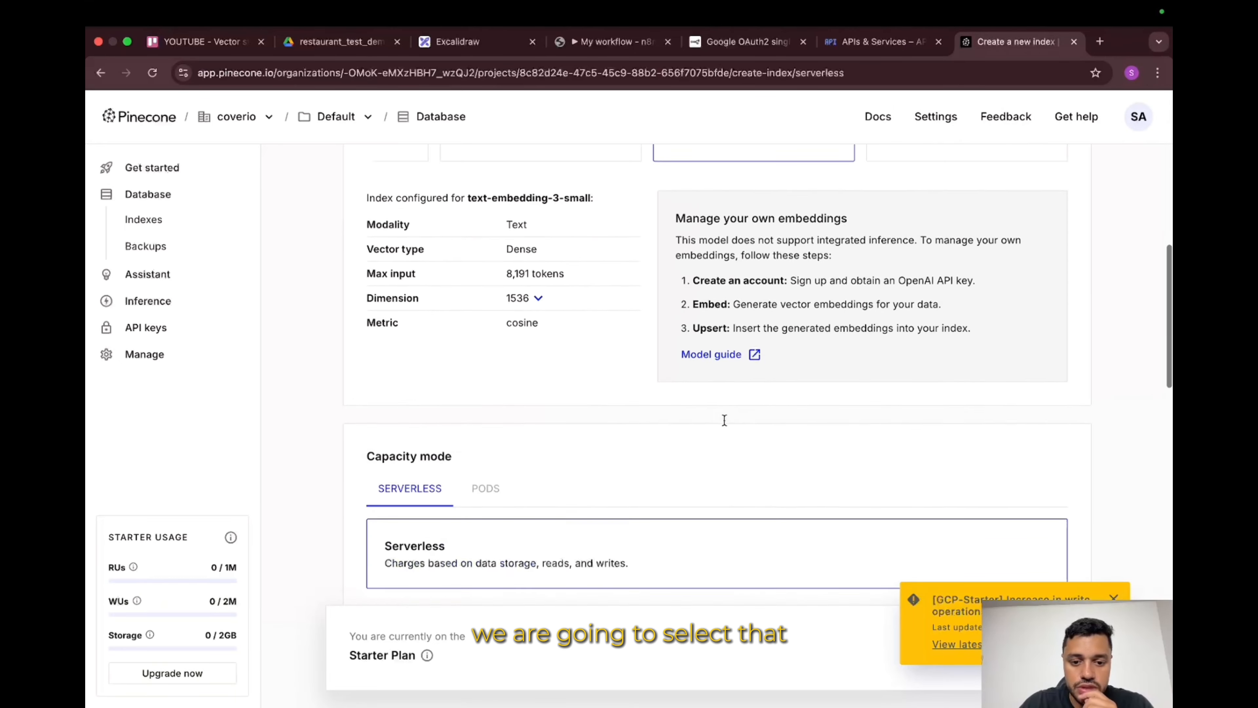
{"action": "scroll", "coordinate": [528, 430], "scroll_direction": "down", "scroll_amount": 3}
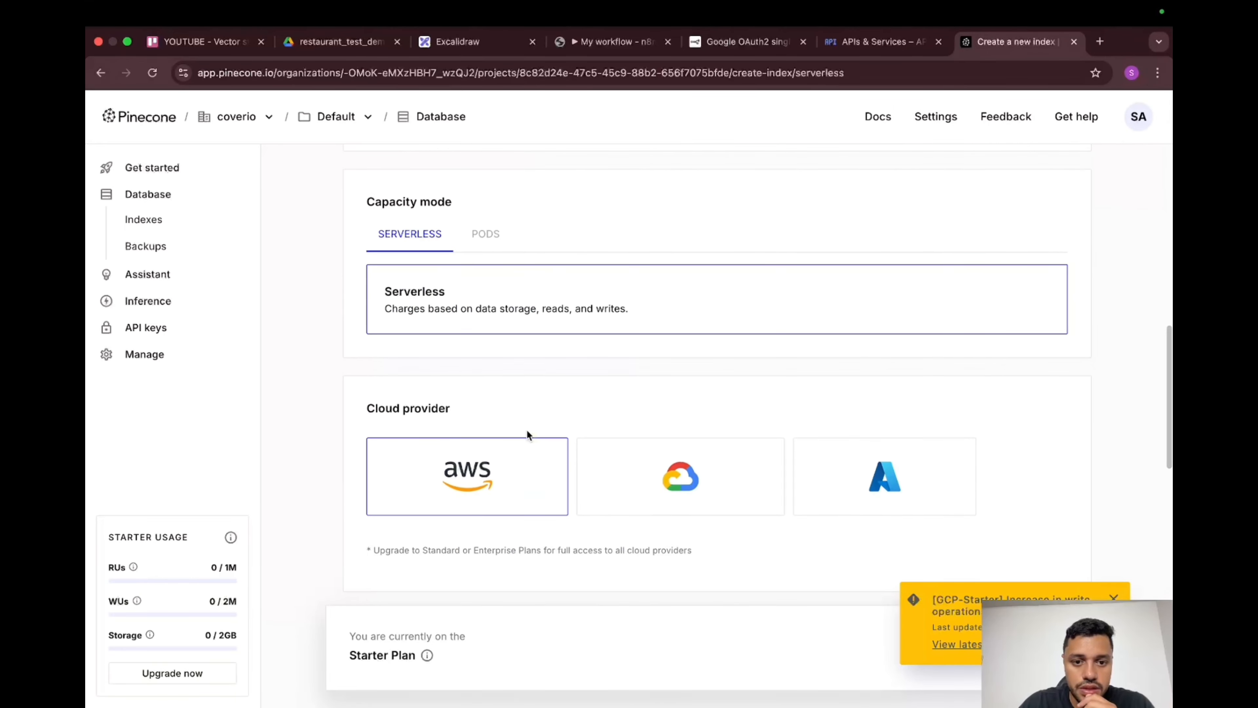
{"action": "scroll", "coordinate": [507, 290], "scroll_direction": "down", "scroll_amount": 11}
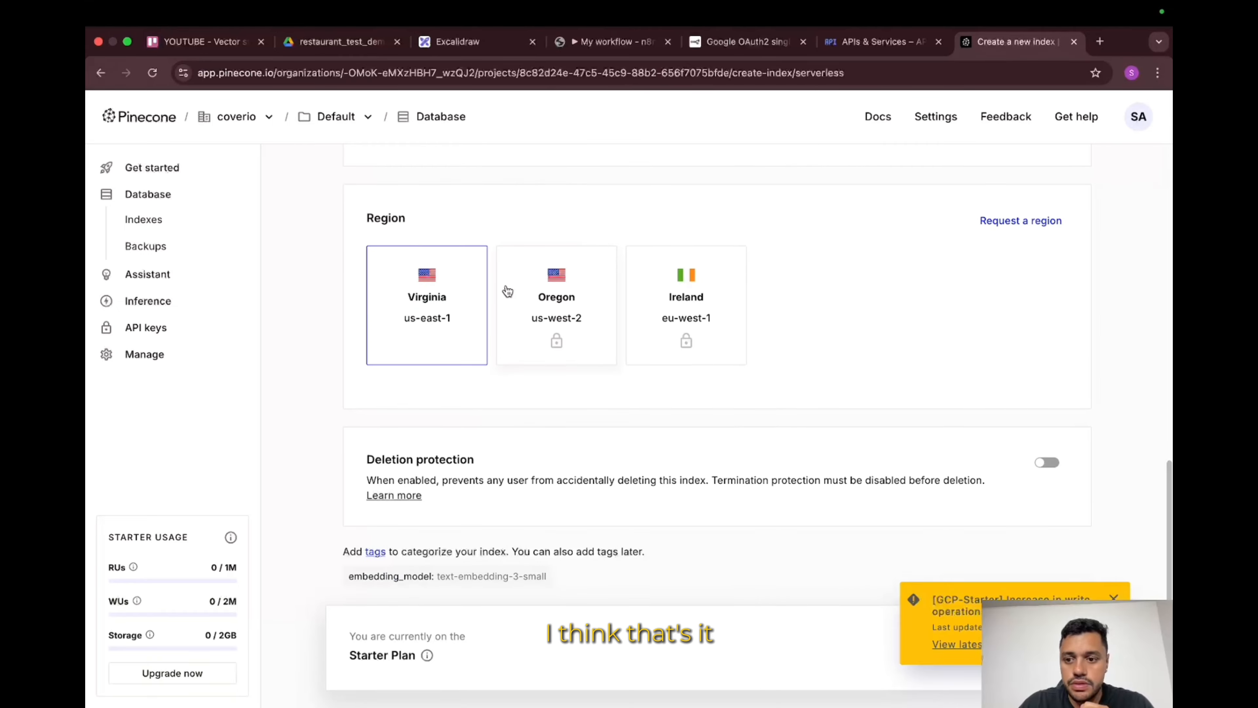
{"action": "scroll", "coordinate": [506, 290], "scroll_direction": "up", "scroll_amount": 17}
{"action": "scroll", "coordinate": [506, 290], "scroll_direction": "up", "scroll_amount": 5}
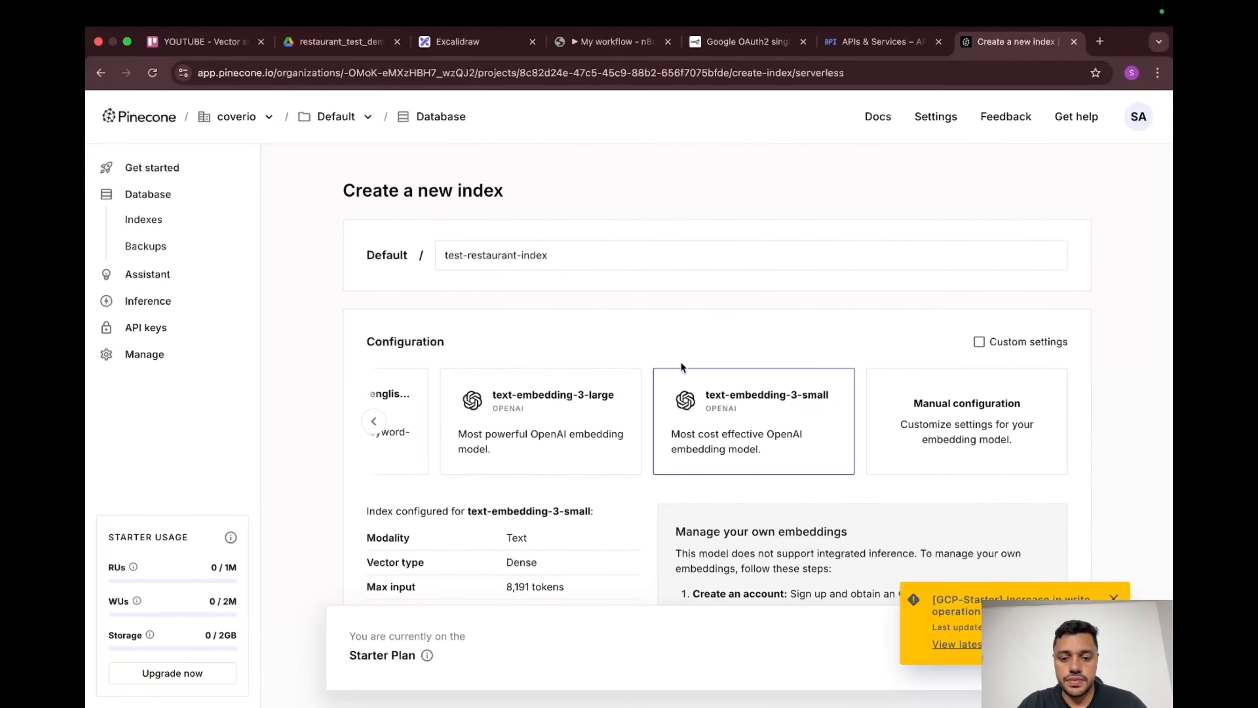
{"action": "scroll", "coordinate": [680, 361], "scroll_direction": "down", "scroll_amount": 15}
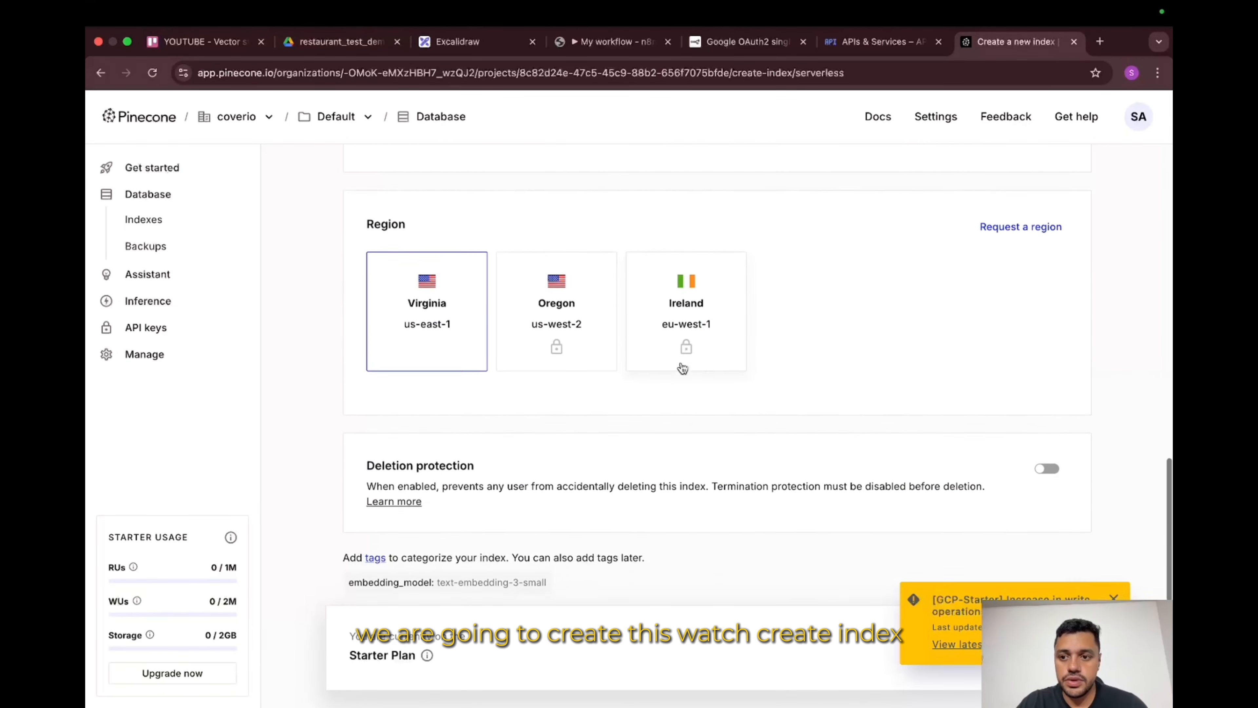
Step: Create the serverless AWS us-east-1 index, then go to the API keys page
{"action": "left_click", "coordinate": [1114, 599]}
{"action": "left_click", "coordinate": [1039, 648]}
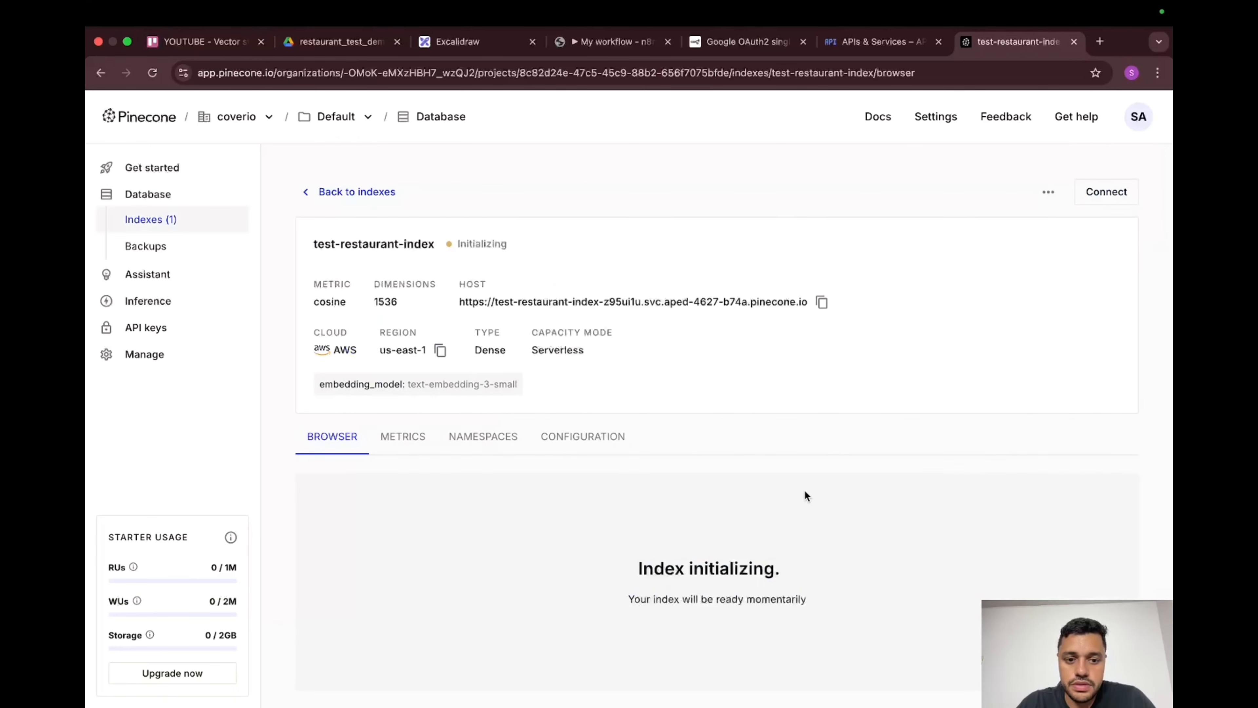
{"action": "left_click", "coordinate": [146, 327]}
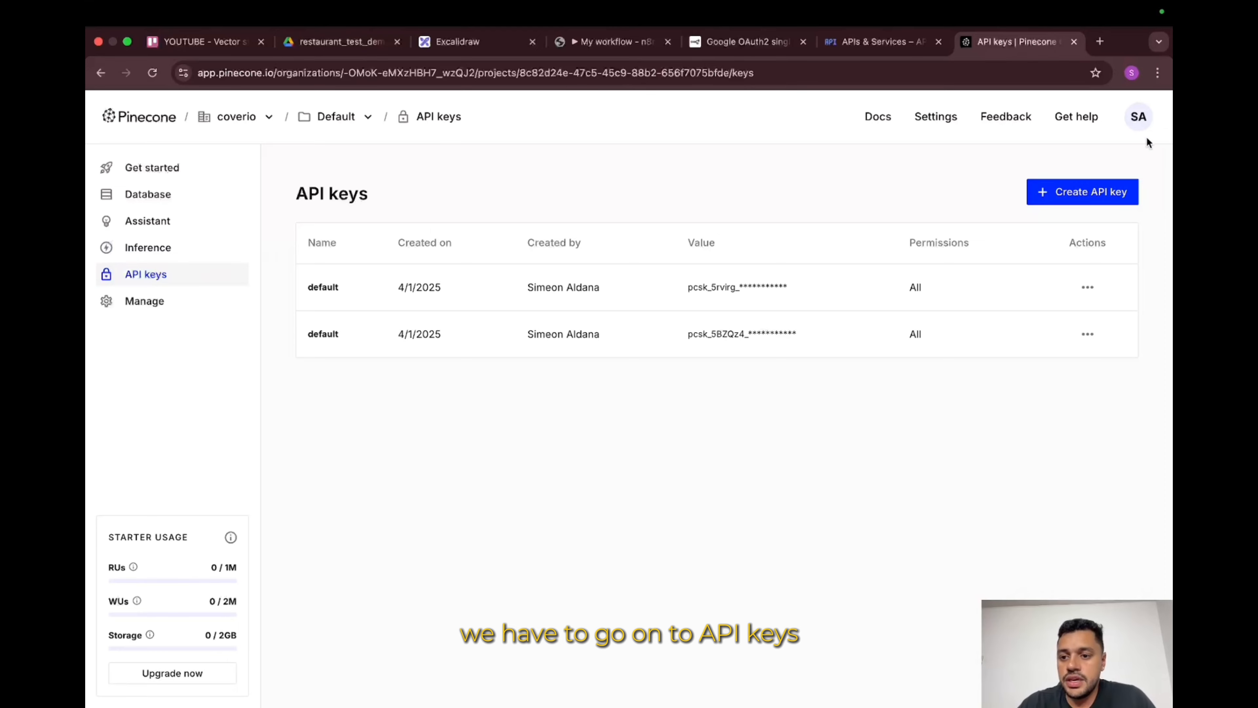
Step: Generate a Pinecone API key named restaurant-chatbot-rag, copy it, and return to n8n
{"action": "left_click", "coordinate": [1080, 203]}
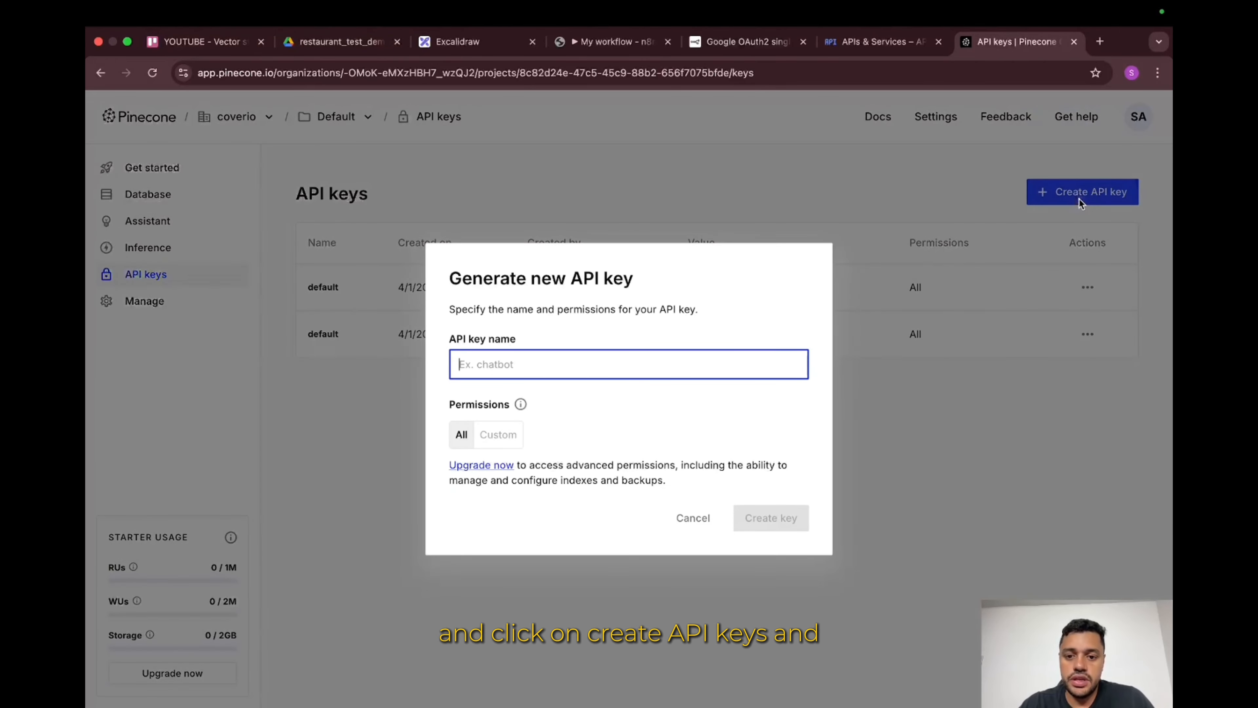
{"action": "type", "text": "v"}
{"action": "key", "text": "BackSpace"}
{"action": "type", "text": "r"}
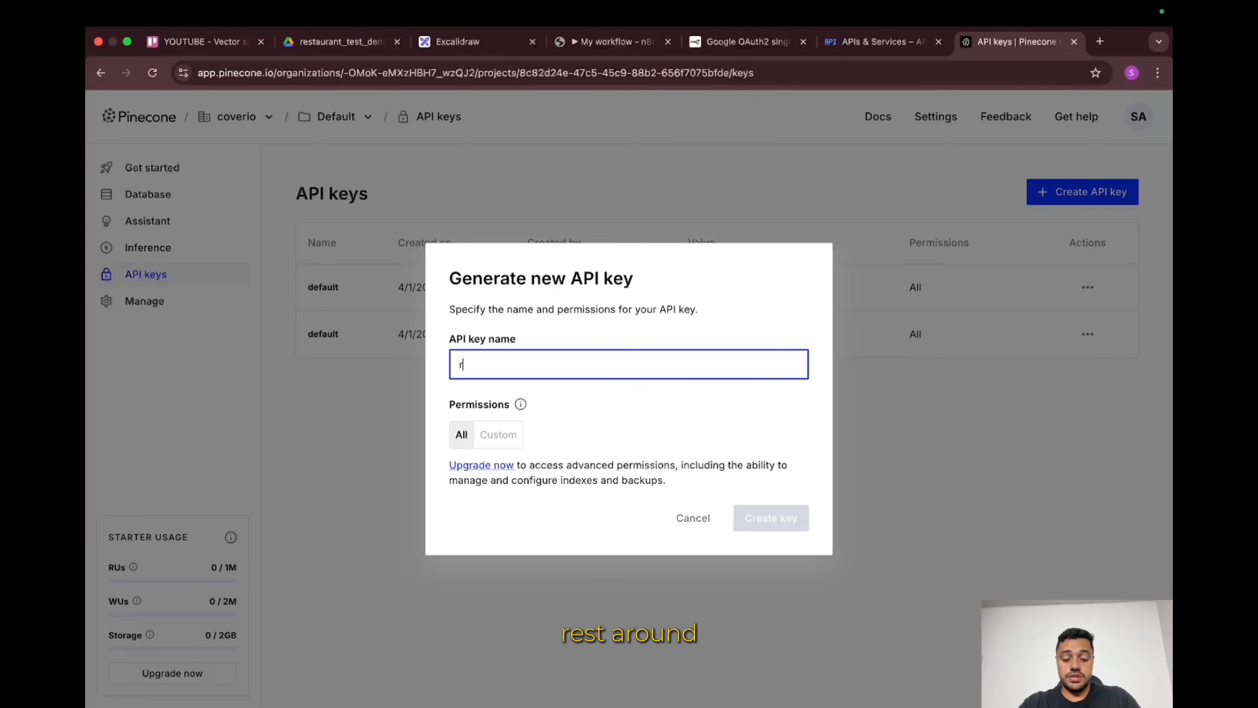
{"action": "type", "text": "estaunrat"}
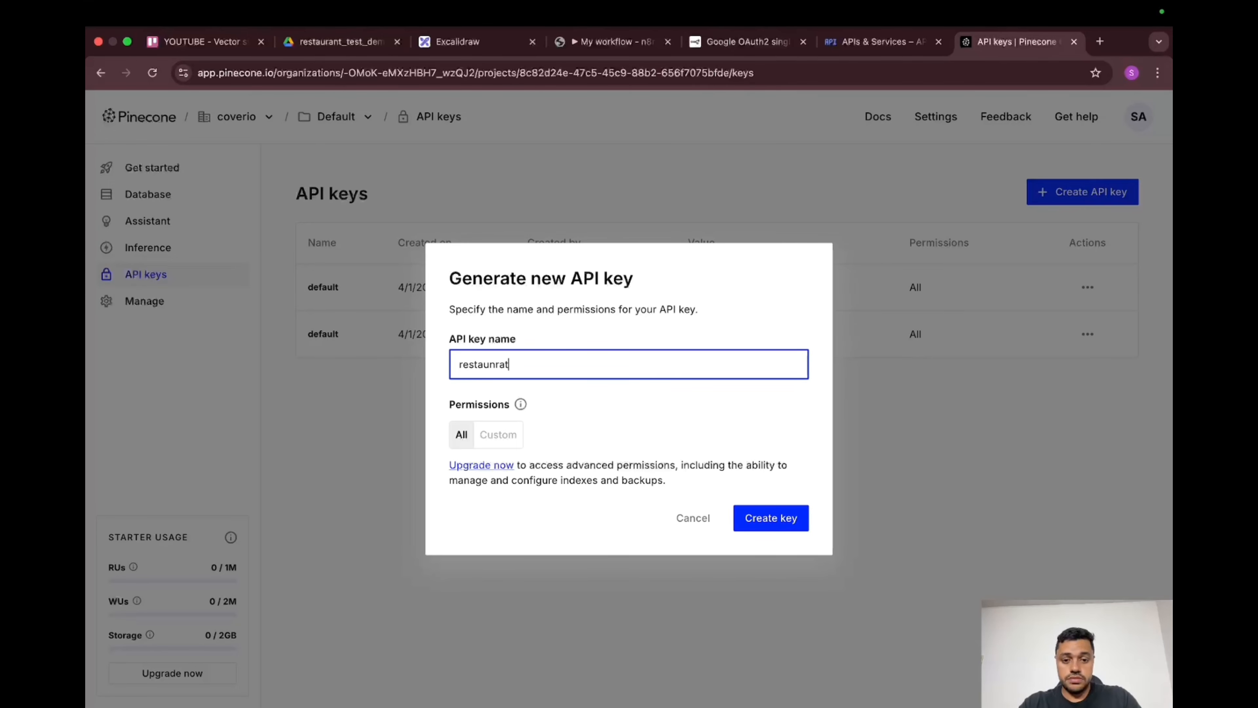
{"action": "key", "text": "super+a"}
{"action": "type", "text": "rest-"}
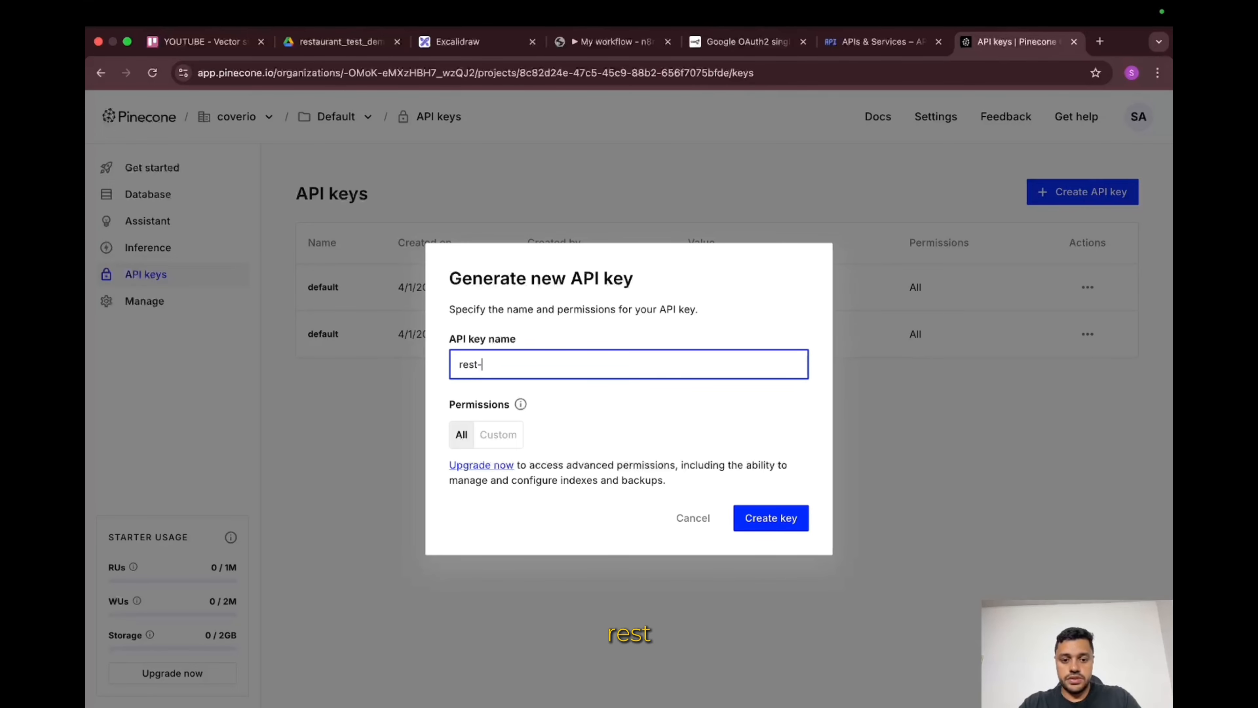
{"action": "type", "text": "aurant"}
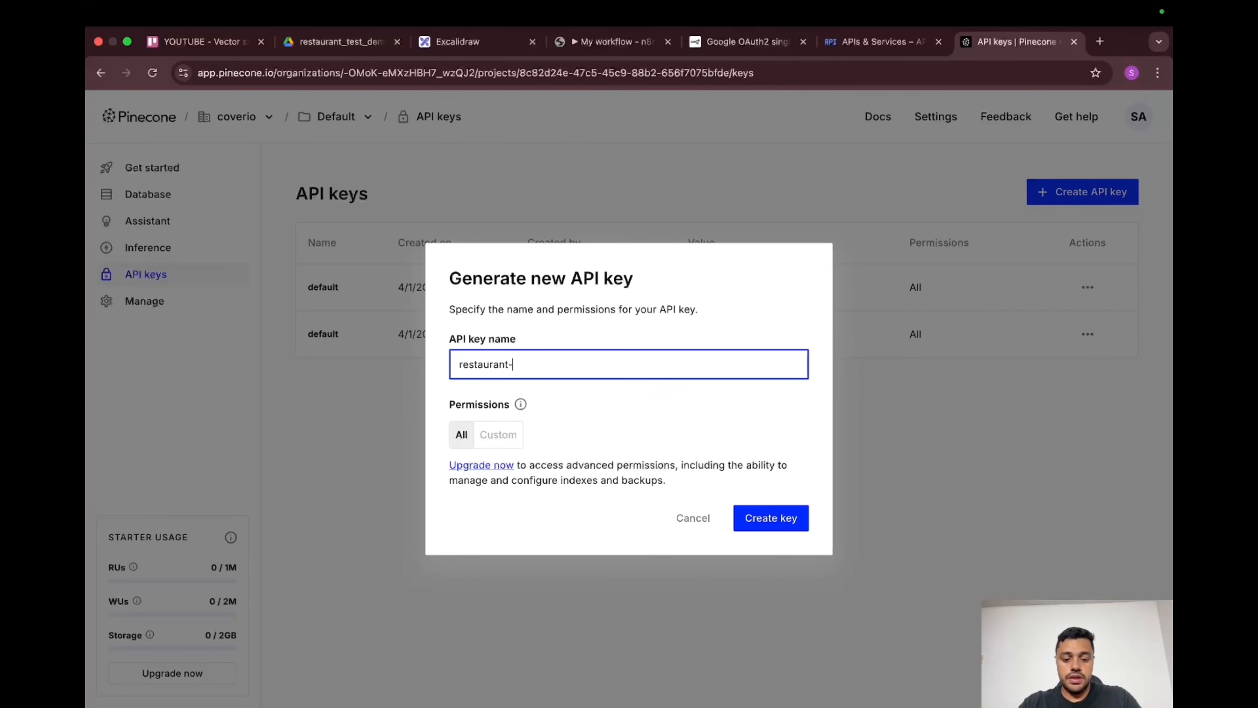
{"action": "type", "text": "-chatbot-rag"}
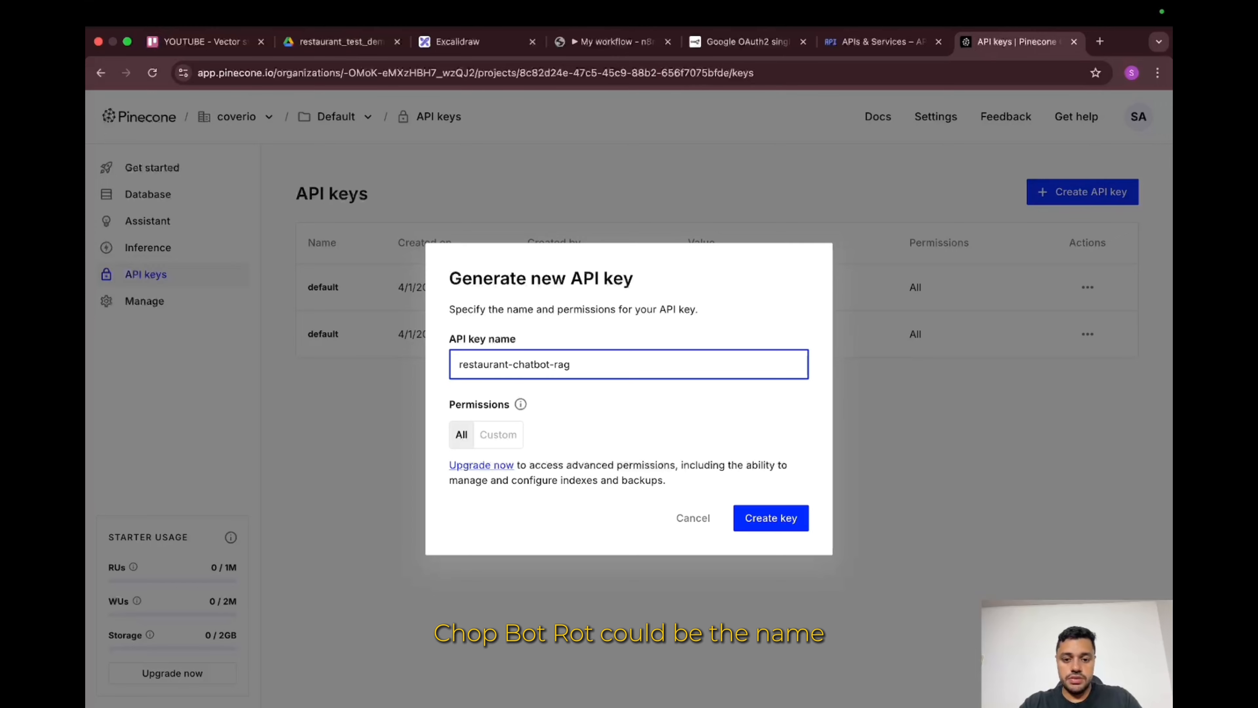
{"action": "left_click", "coordinate": [768, 516]}
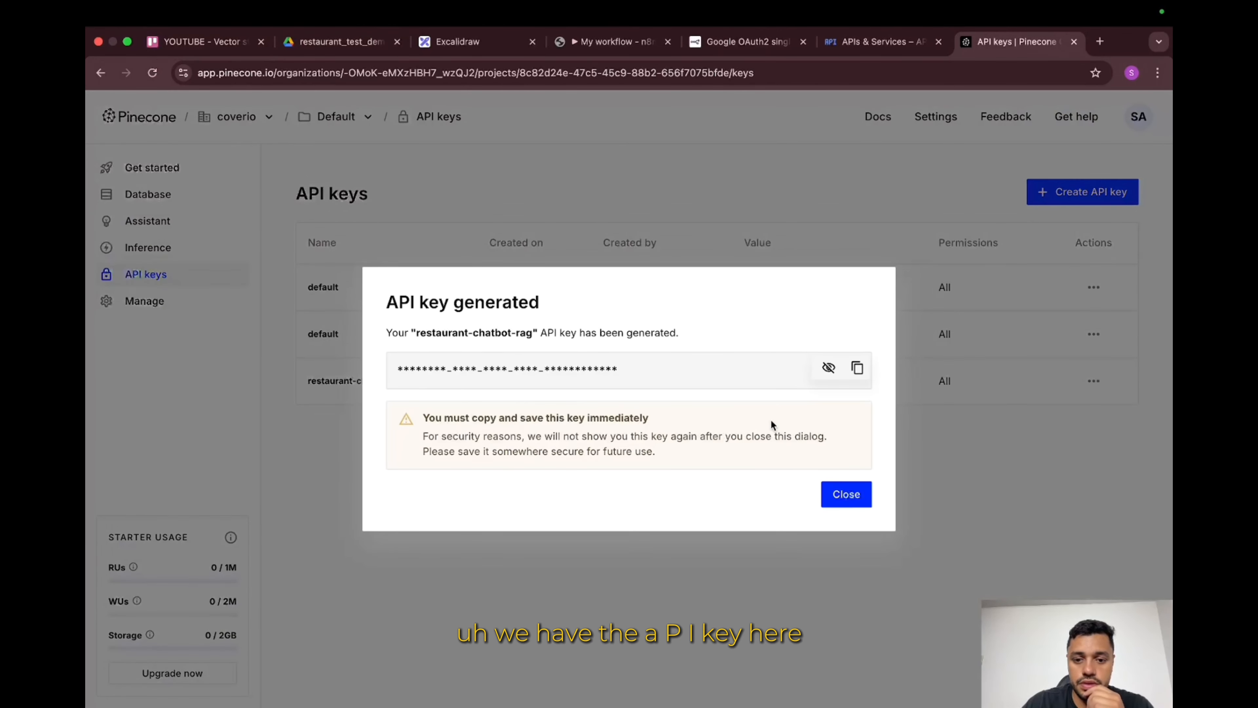
{"action": "left_click", "coordinate": [856, 369]}
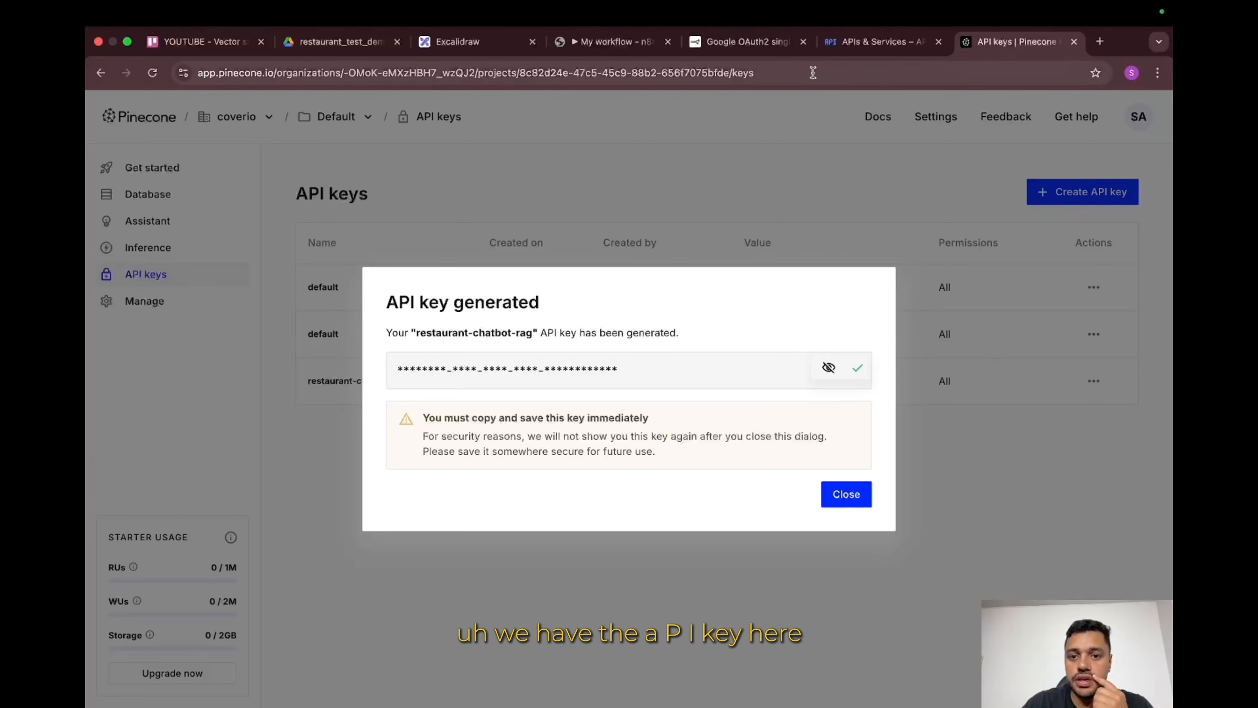
{"action": "left_click", "coordinate": [649, 46]}
Step: Save the PineconeApi credential with the pasted key and set the node to insert documents into test-restaurant-index
{"action": "left_click", "coordinate": [563, 331]}
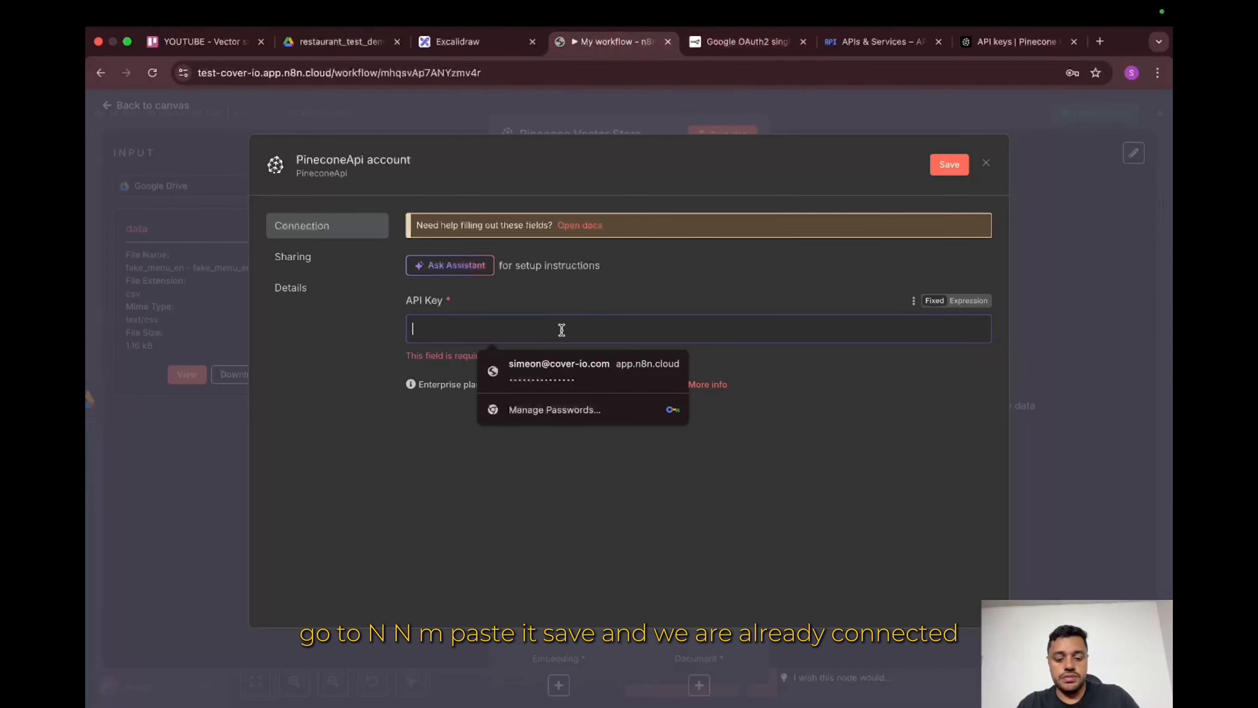
{"action": "key", "text": "super+v"}
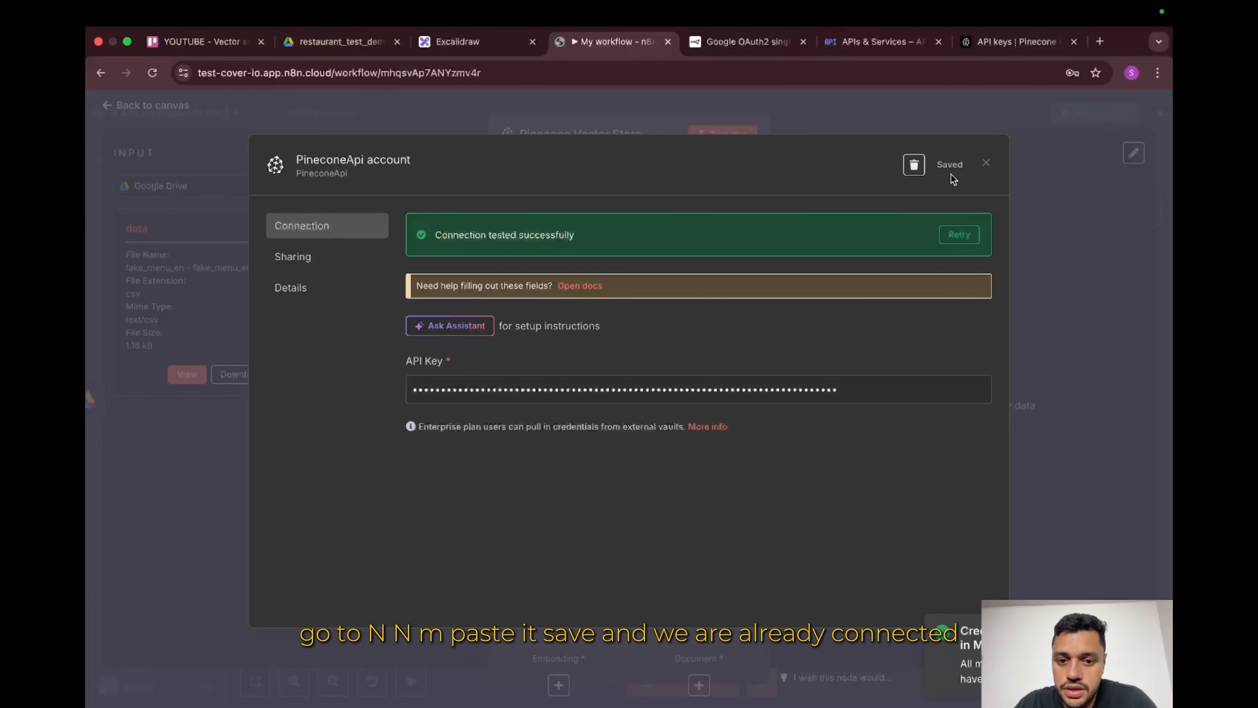
{"action": "left_click", "coordinate": [987, 164]}
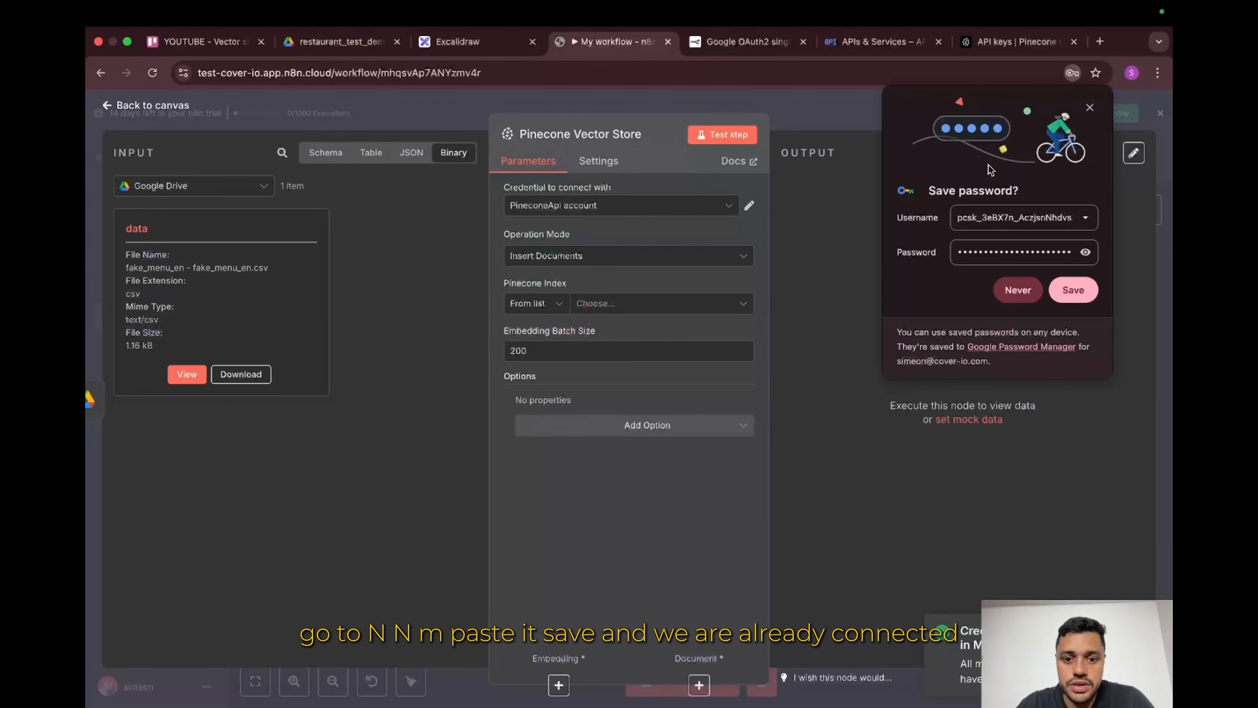
{"action": "left_click", "coordinate": [683, 259]}
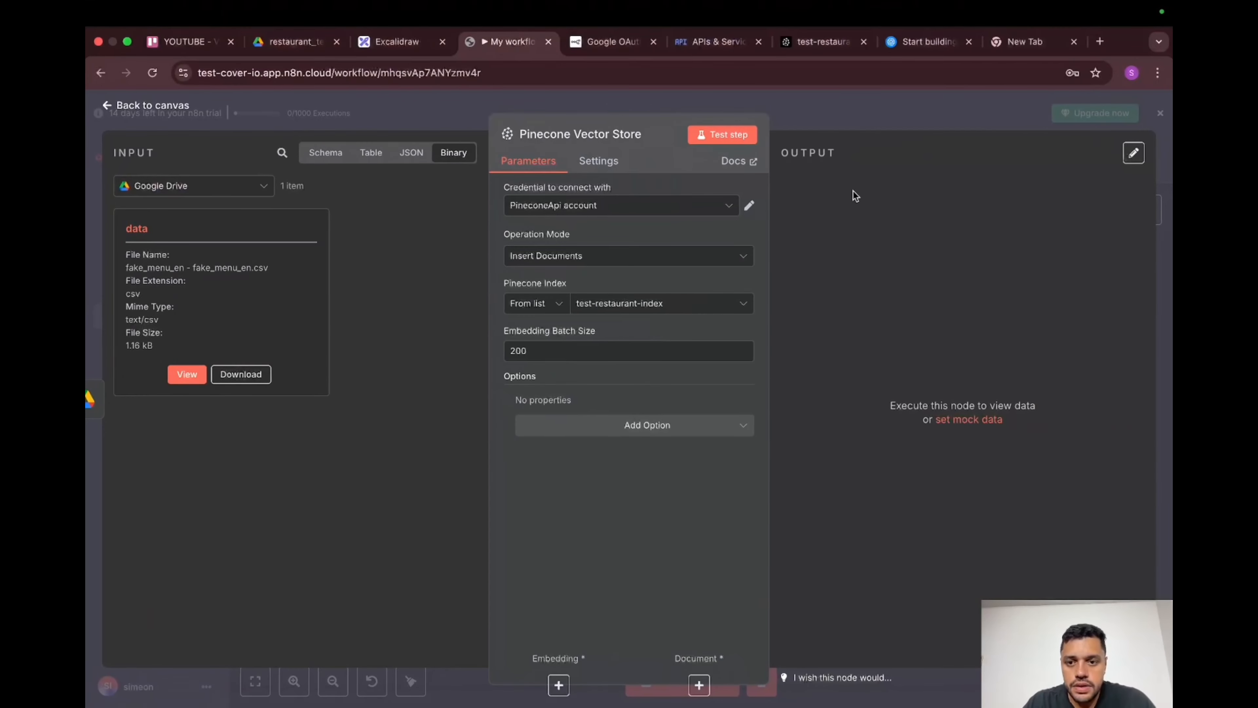
Step: Attach an Embeddings OpenAI sub-node to the Pinecone Vector Store
{"action": "left_click", "coordinate": [860, 112]}
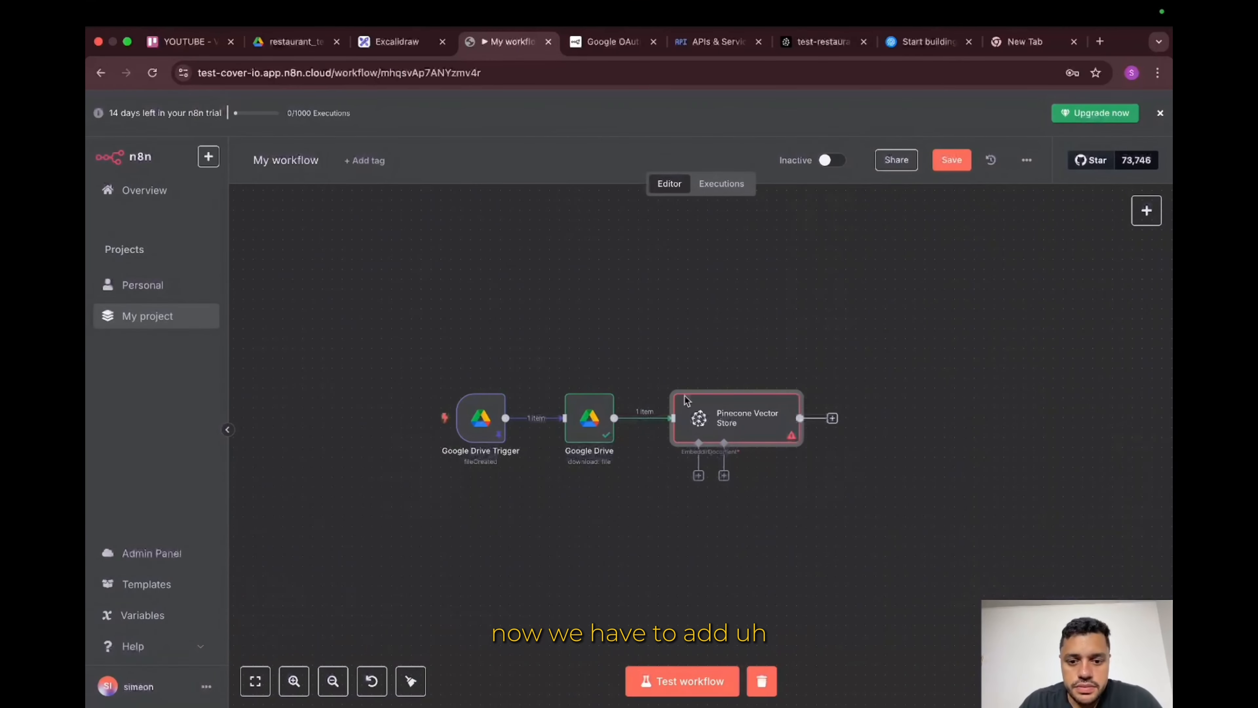
{"action": "left_click", "coordinate": [698, 475]}
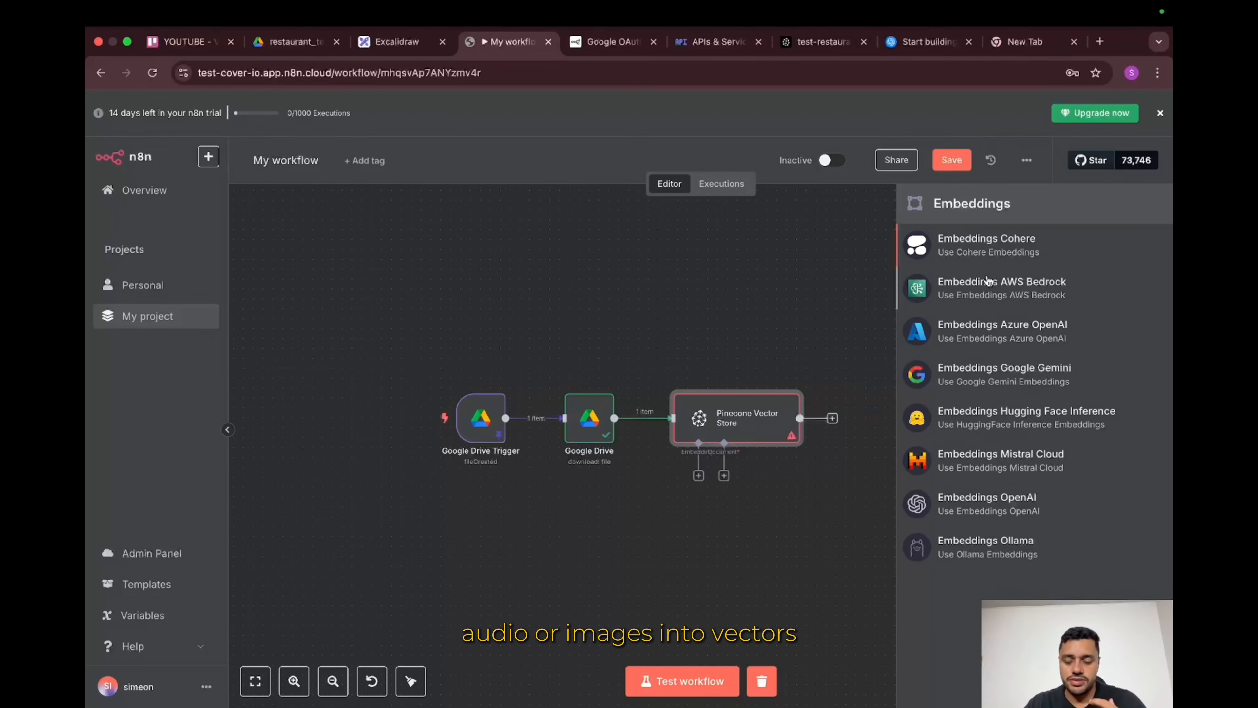
{"action": "left_click", "coordinate": [982, 513]}
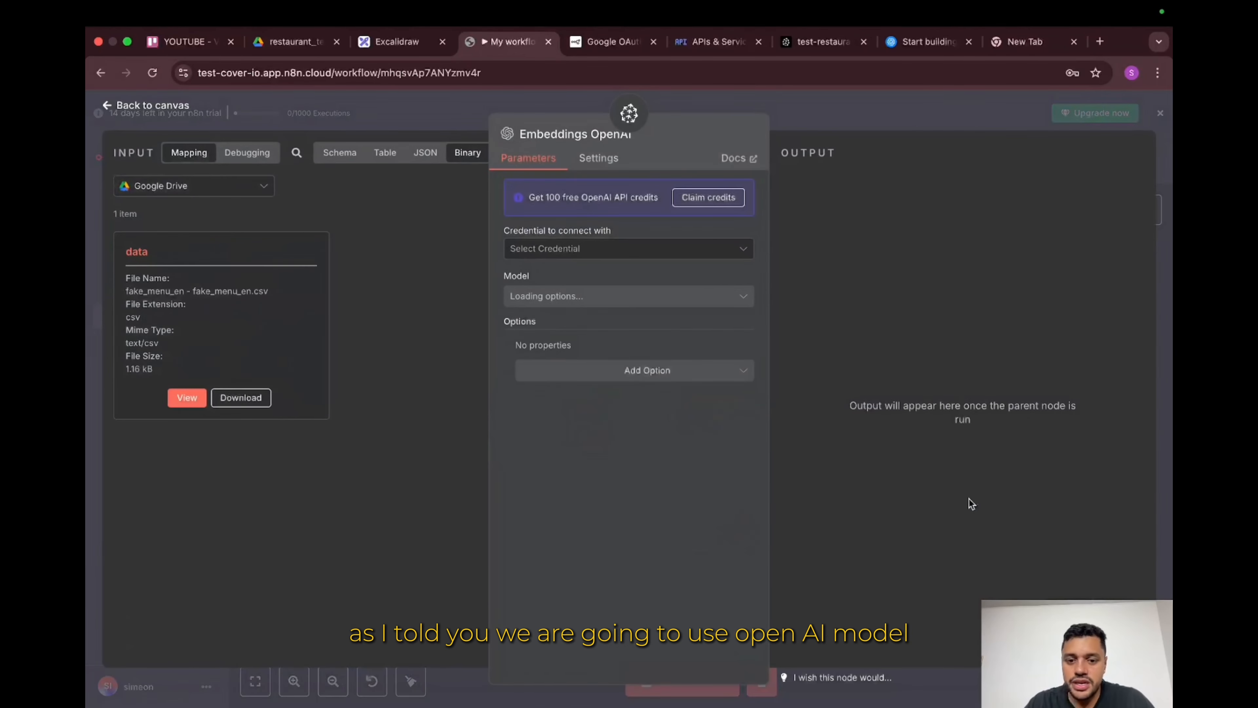
Step: Create and save a new OpenAI credential using the pasted API key
{"action": "left_click", "coordinate": [685, 256]}
{"action": "left_click", "coordinate": [664, 285]}
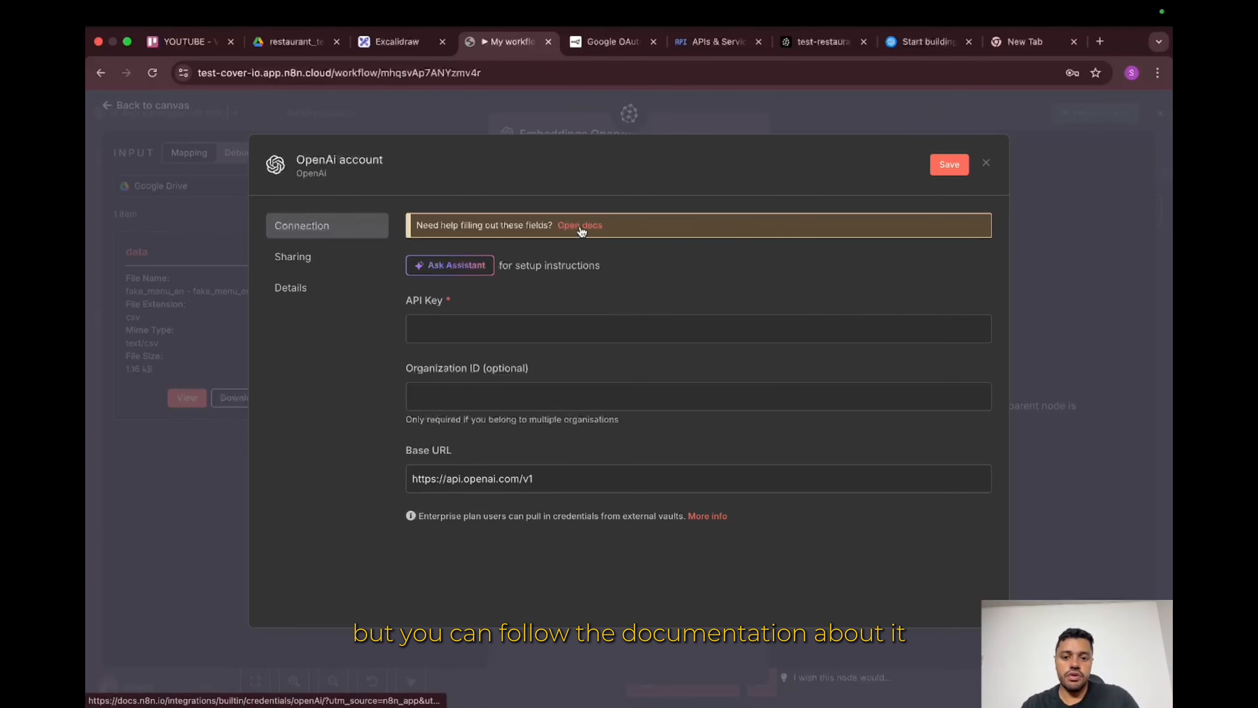
{"action": "left_click", "coordinate": [498, 323]}
{"action": "key", "text": "super+v"}
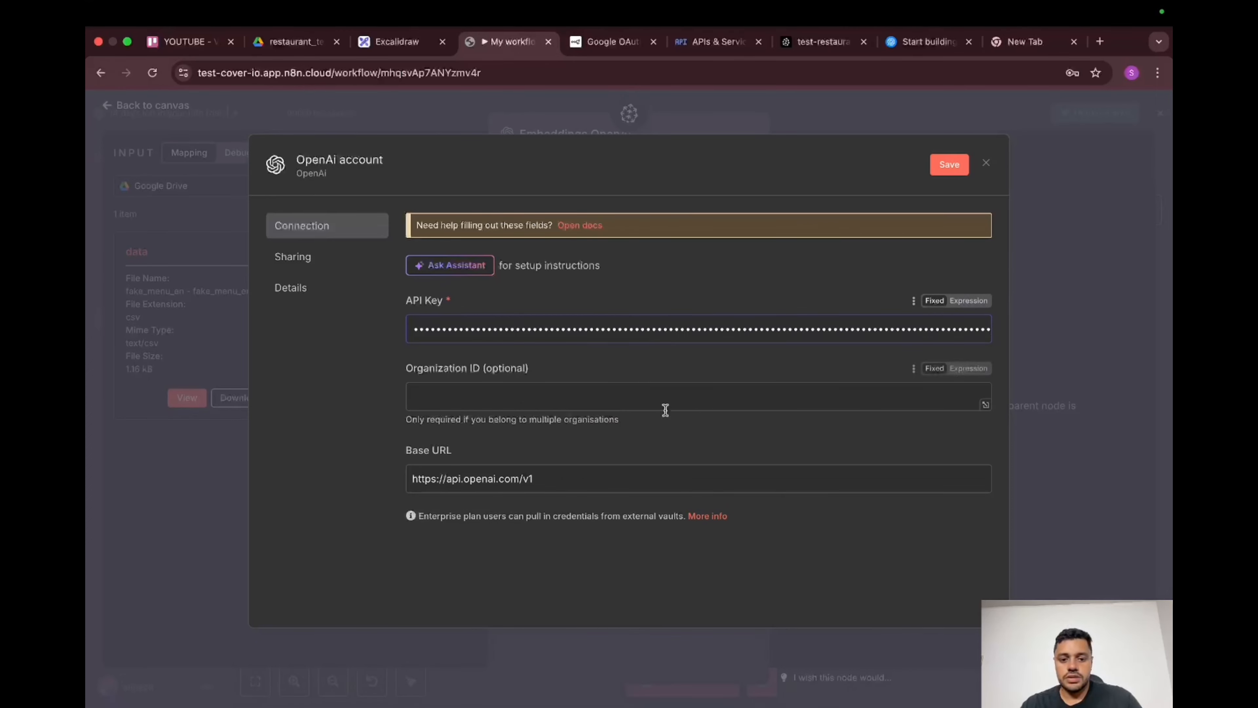
{"action": "left_click", "coordinate": [941, 169]}
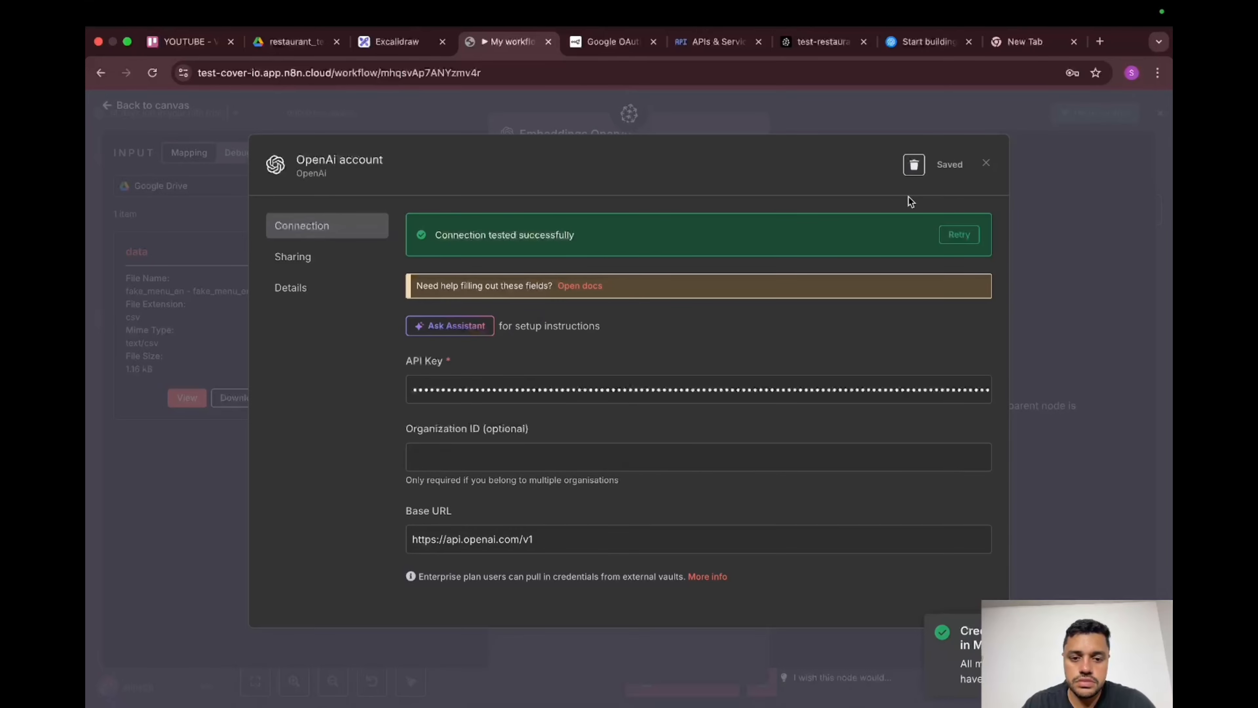
{"action": "left_click", "coordinate": [986, 164]}
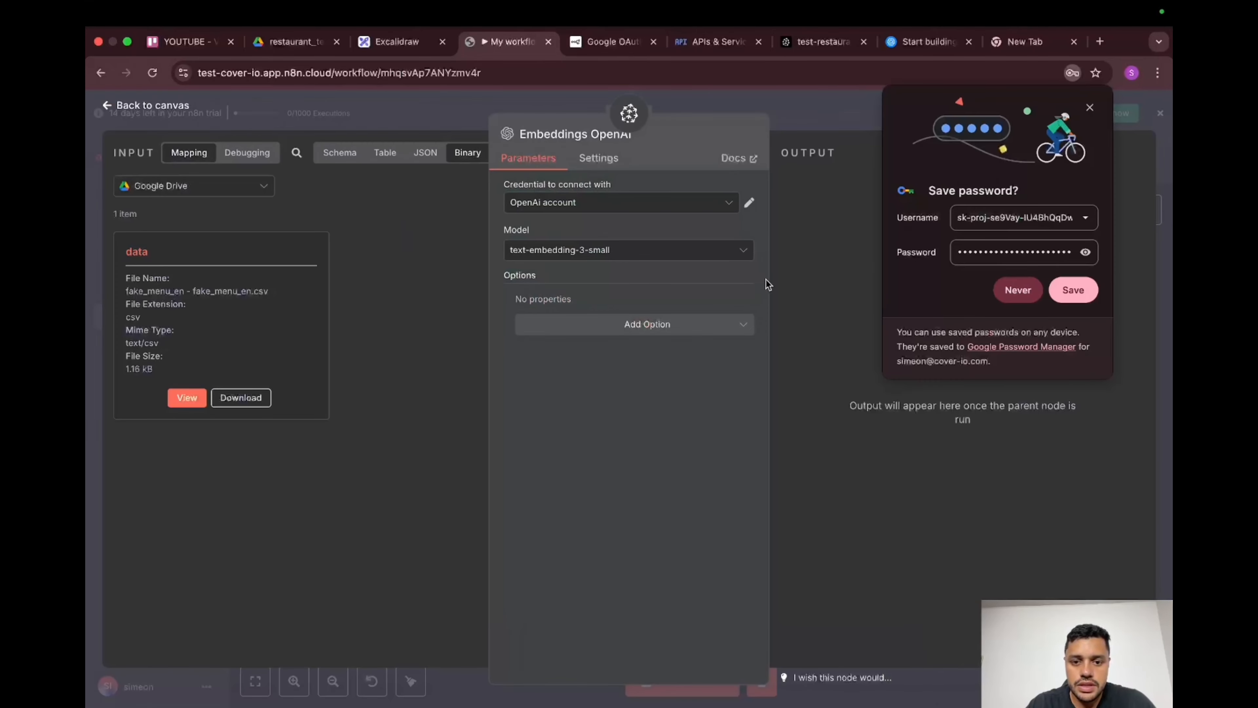
Step: Set the embedding model to text-embedding-3-small and nudge the node up on the canvas
{"action": "left_click", "coordinate": [703, 251]}
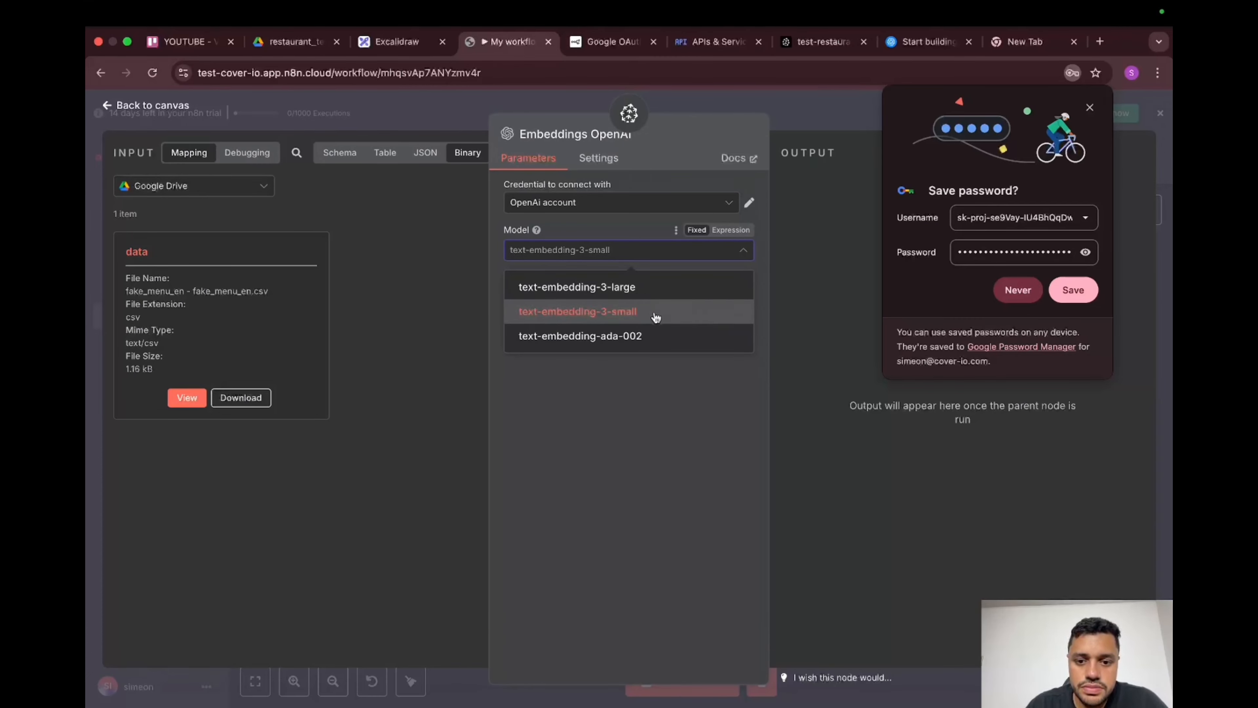
{"action": "left_click", "coordinate": [826, 274]}
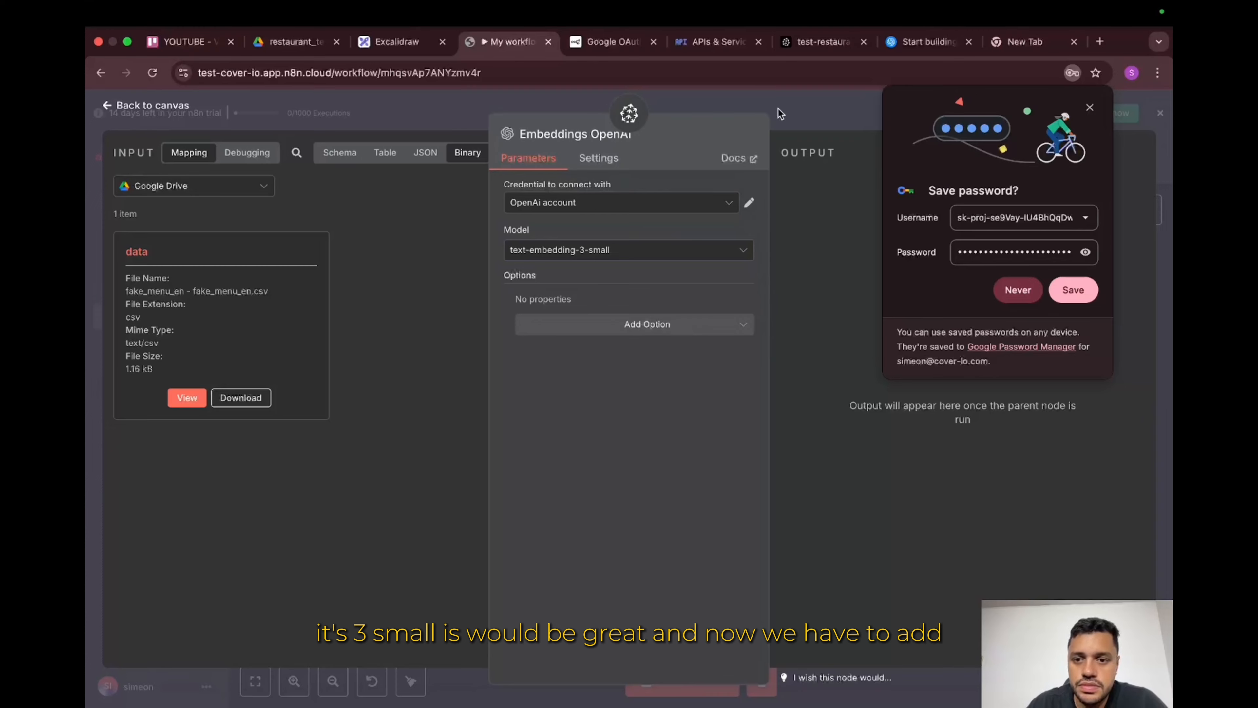
{"action": "left_click", "coordinate": [801, 117]}
{"action": "left_click_drag", "start_coordinate": [686, 517], "coordinate": [681, 508]}
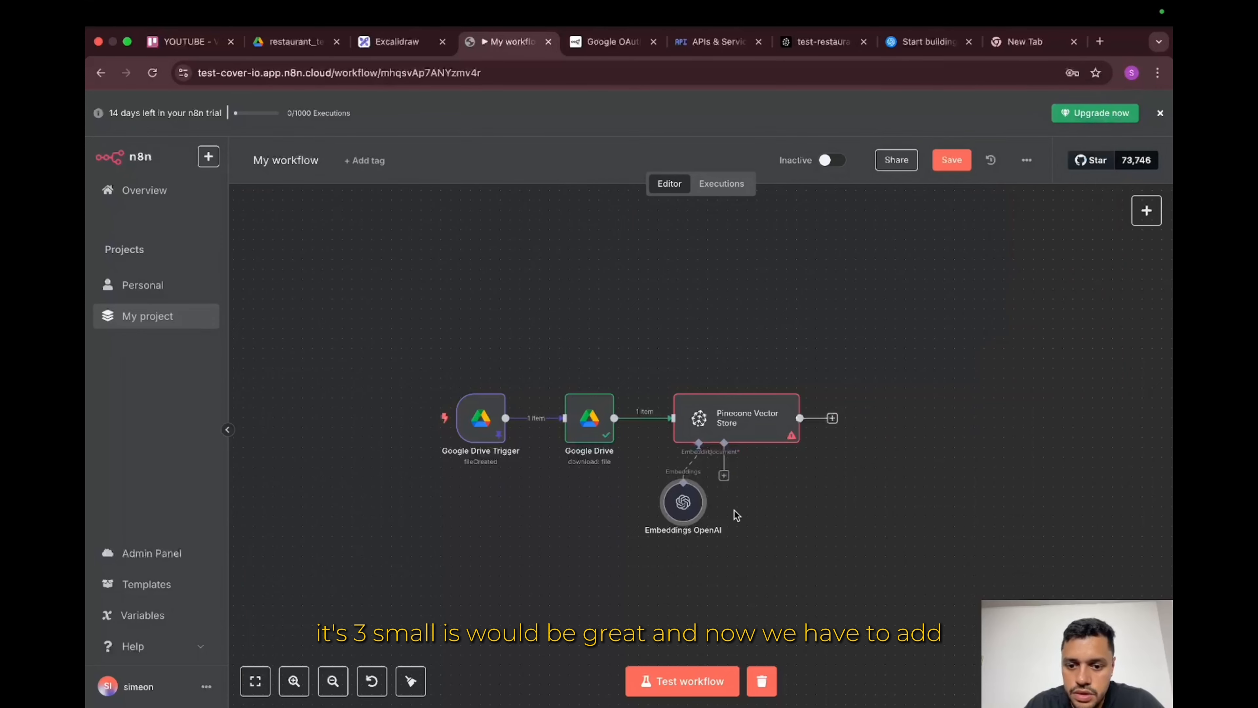
Step: Add a Default Data Loader with Type of Data set to Binary
{"action": "left_click", "coordinate": [723, 476]}
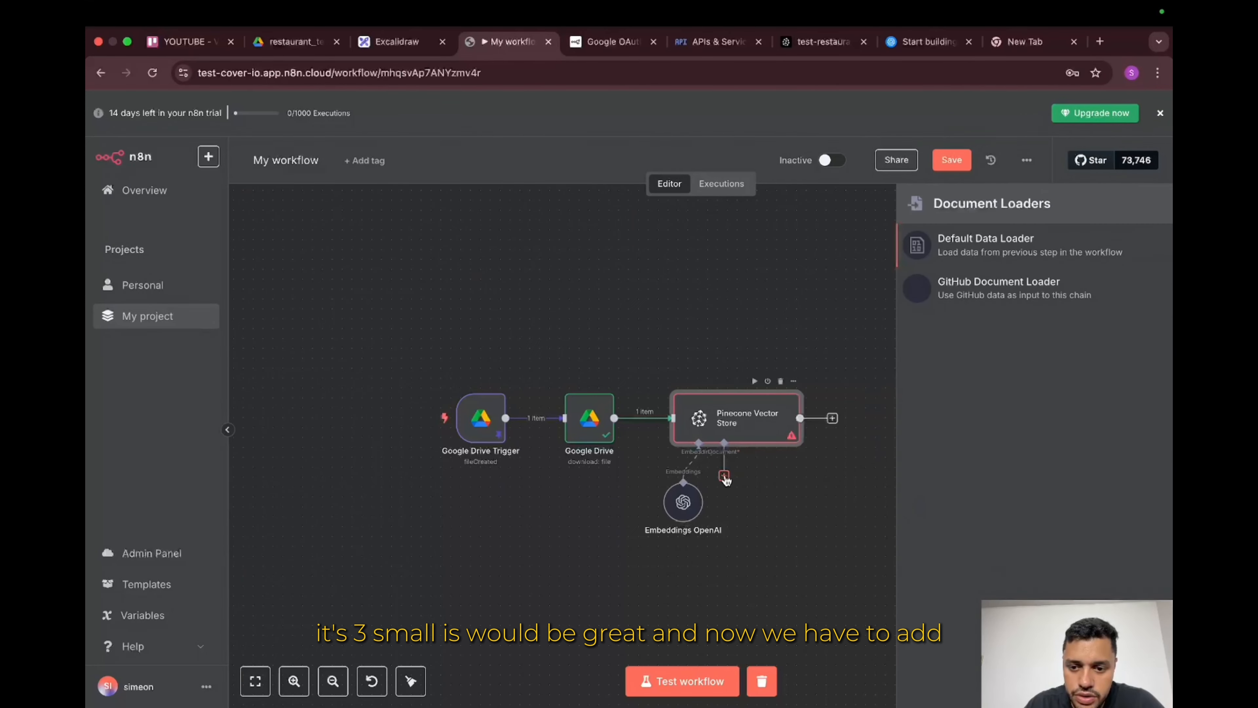
{"action": "left_click", "coordinate": [1014, 251]}
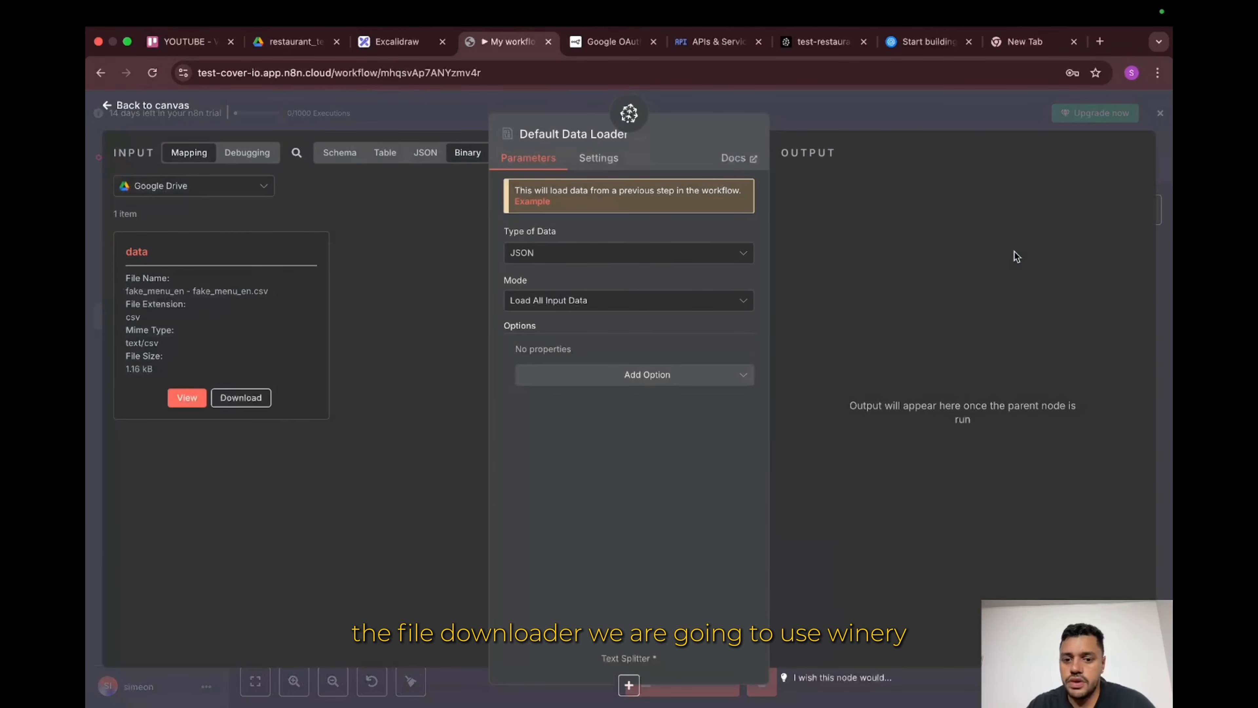
{"action": "left_click", "coordinate": [657, 259]}
{"action": "left_click", "coordinate": [610, 339]}
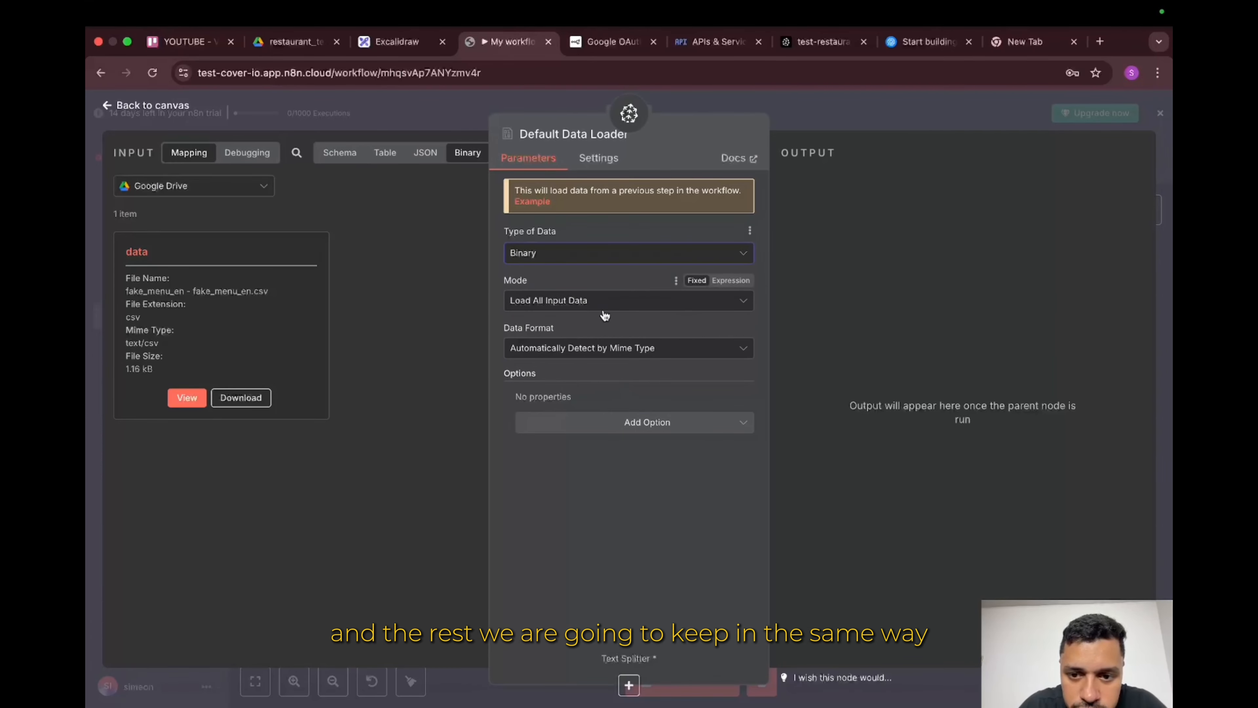
{"action": "key", "text": "Escape"}
{"action": "left_click_drag", "start_coordinate": [799, 516], "coordinate": [820, 517]}
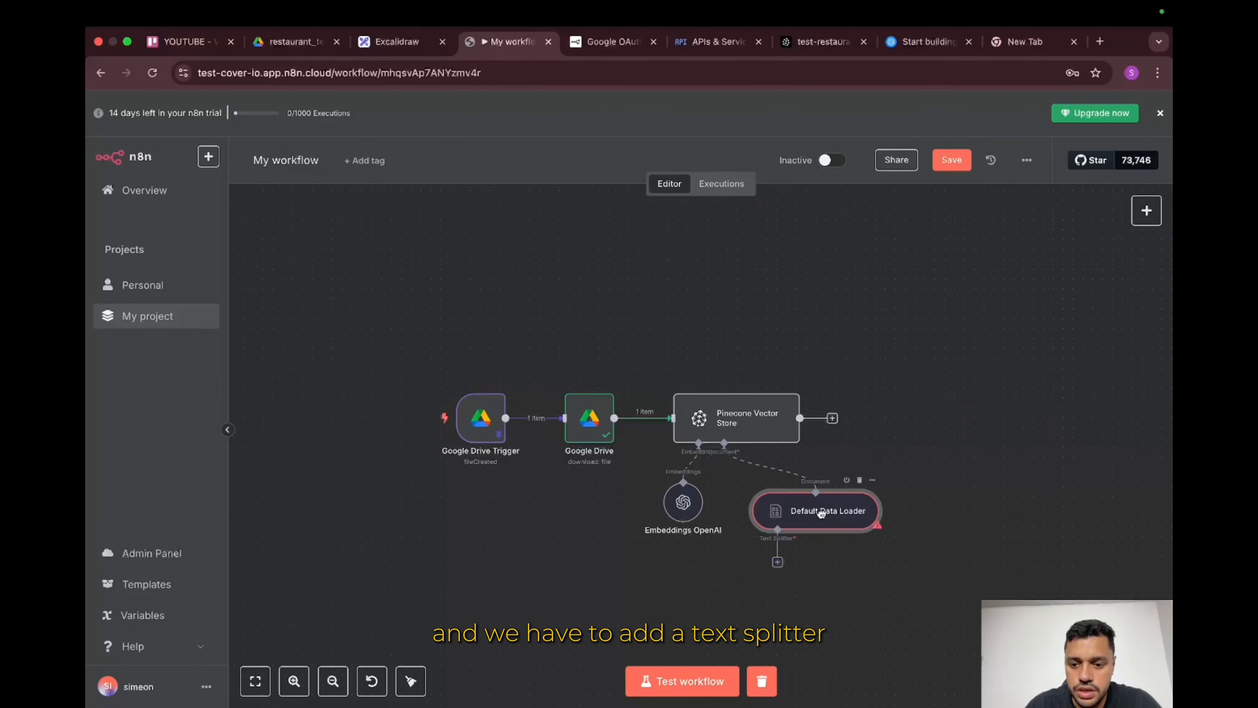
Step: Add a Recursive Character Text Splitter to the loader with chunk size 1000 and overlap 500
{"action": "left_click", "coordinate": [777, 563]}
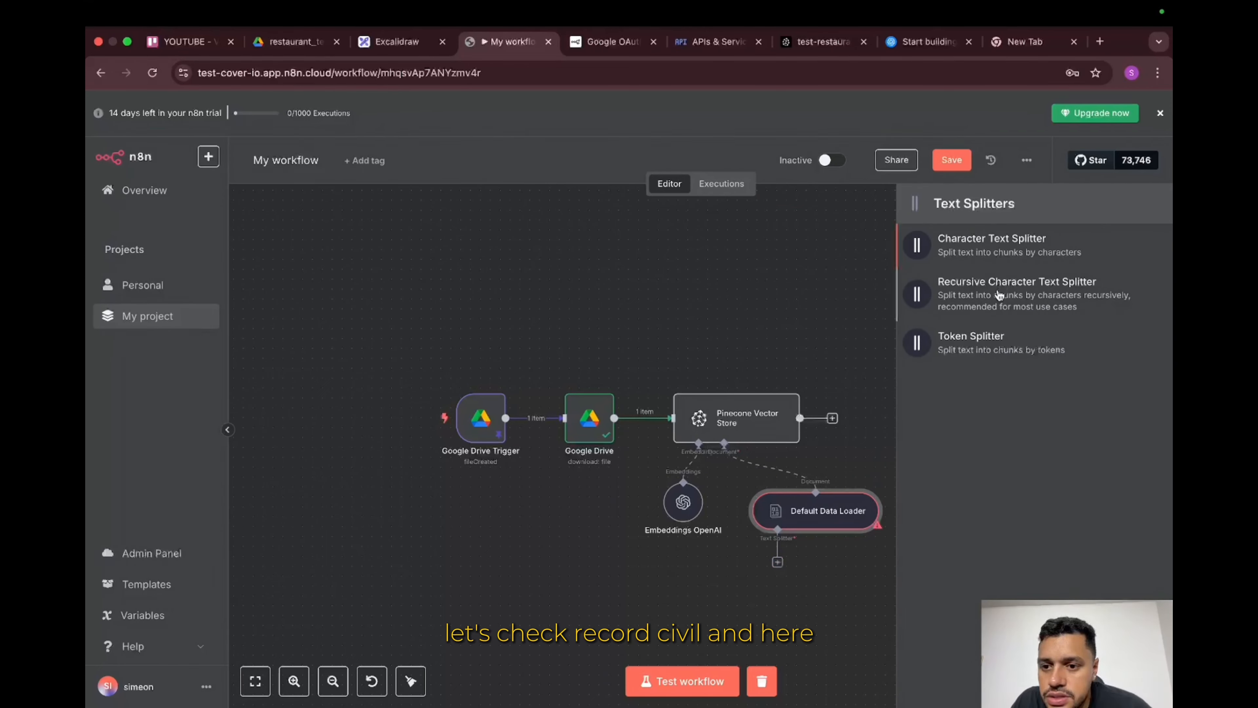
{"action": "left_click", "coordinate": [999, 296]}
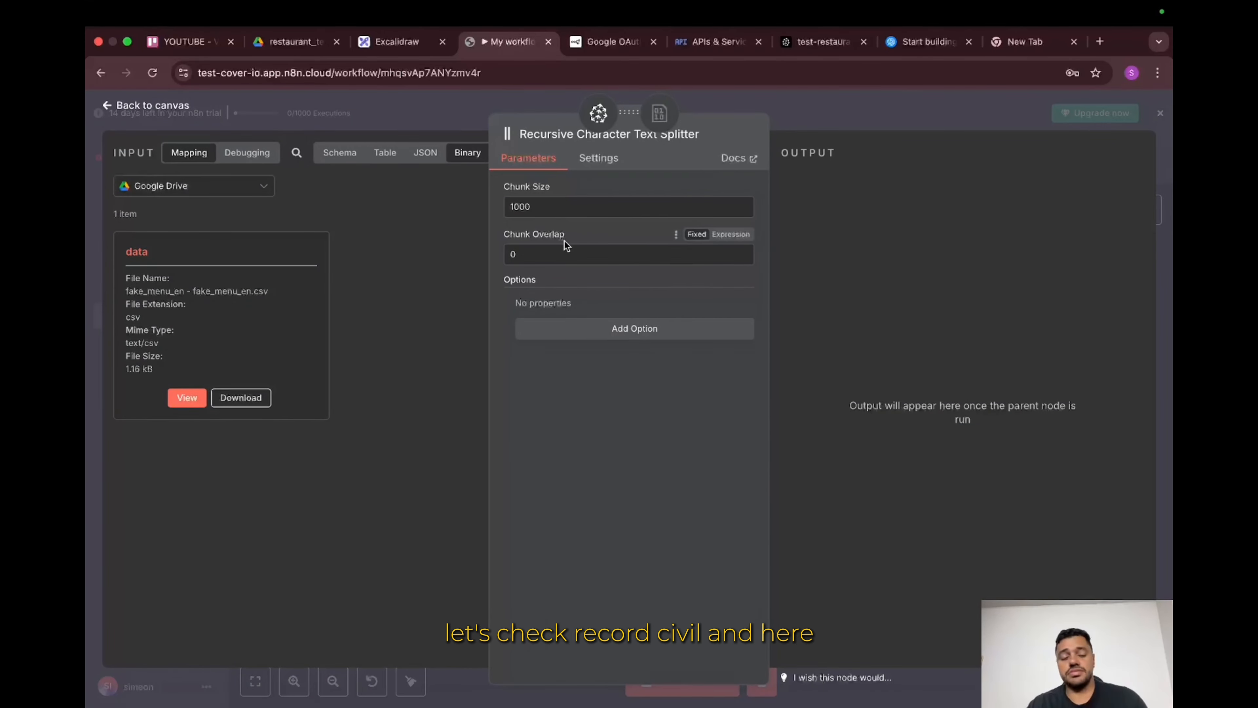
{"action": "double_click", "coordinate": [558, 251]}
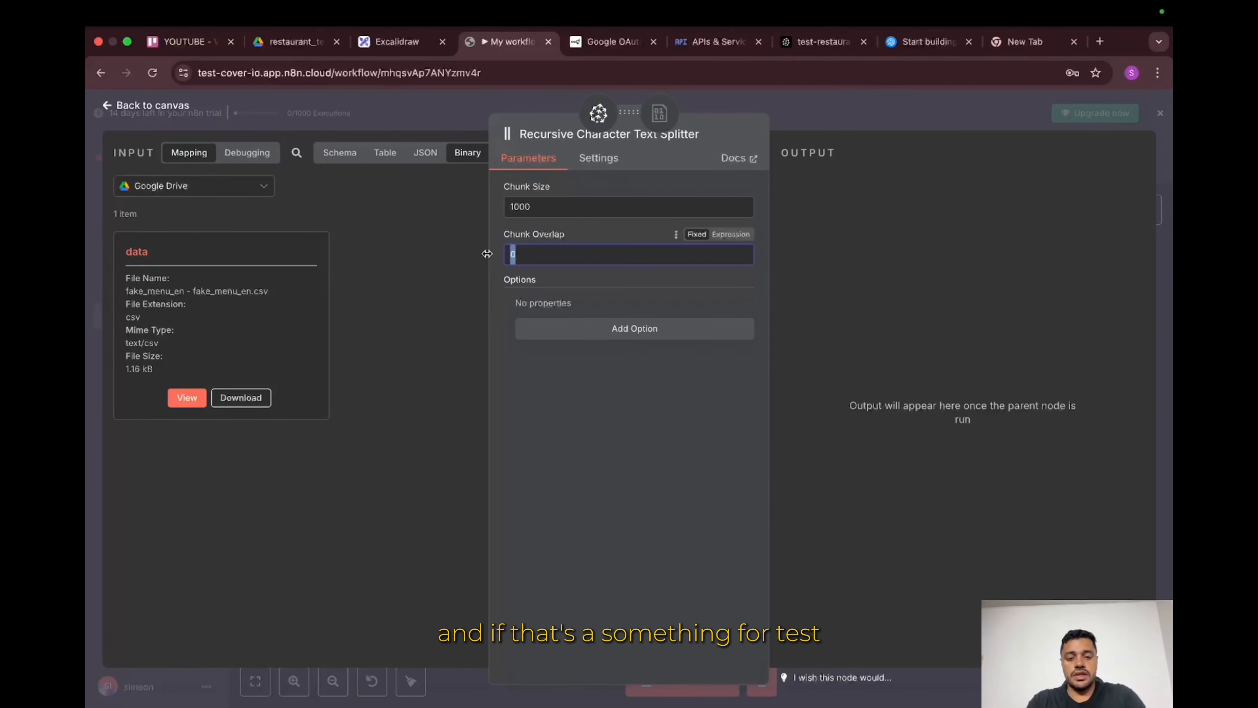
{"action": "type", "text": "5"}
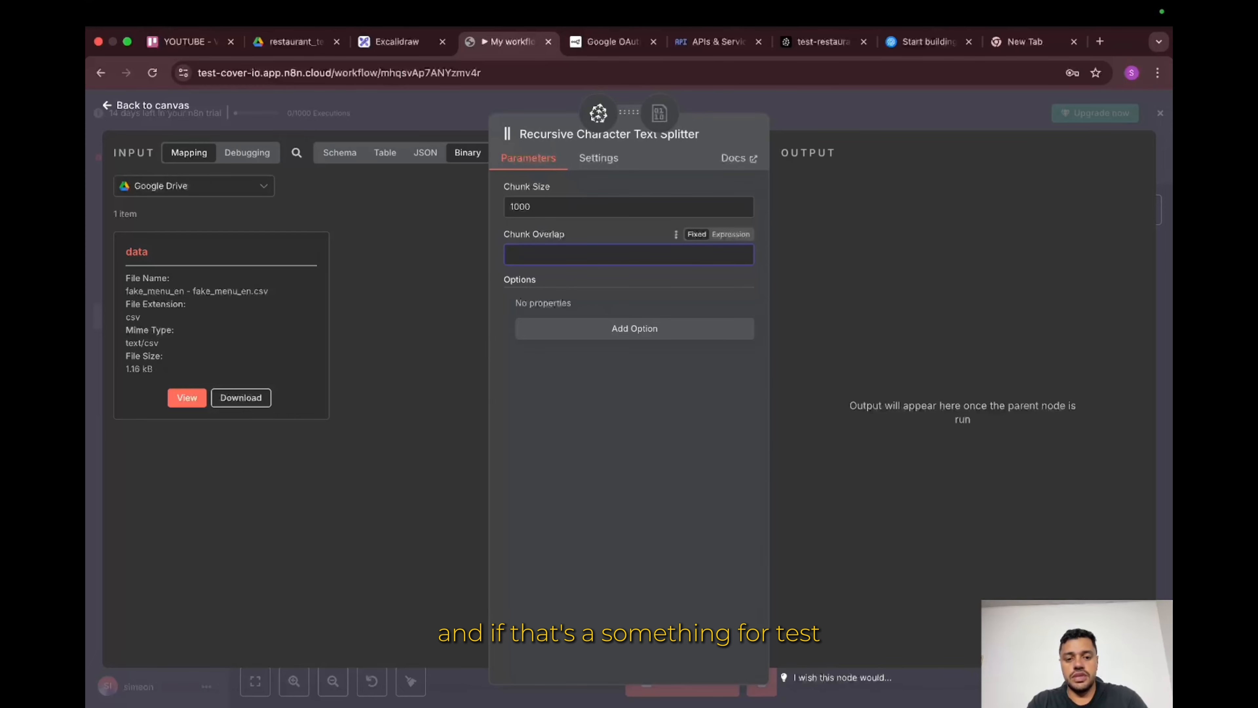
{"action": "type", "text": "1"}
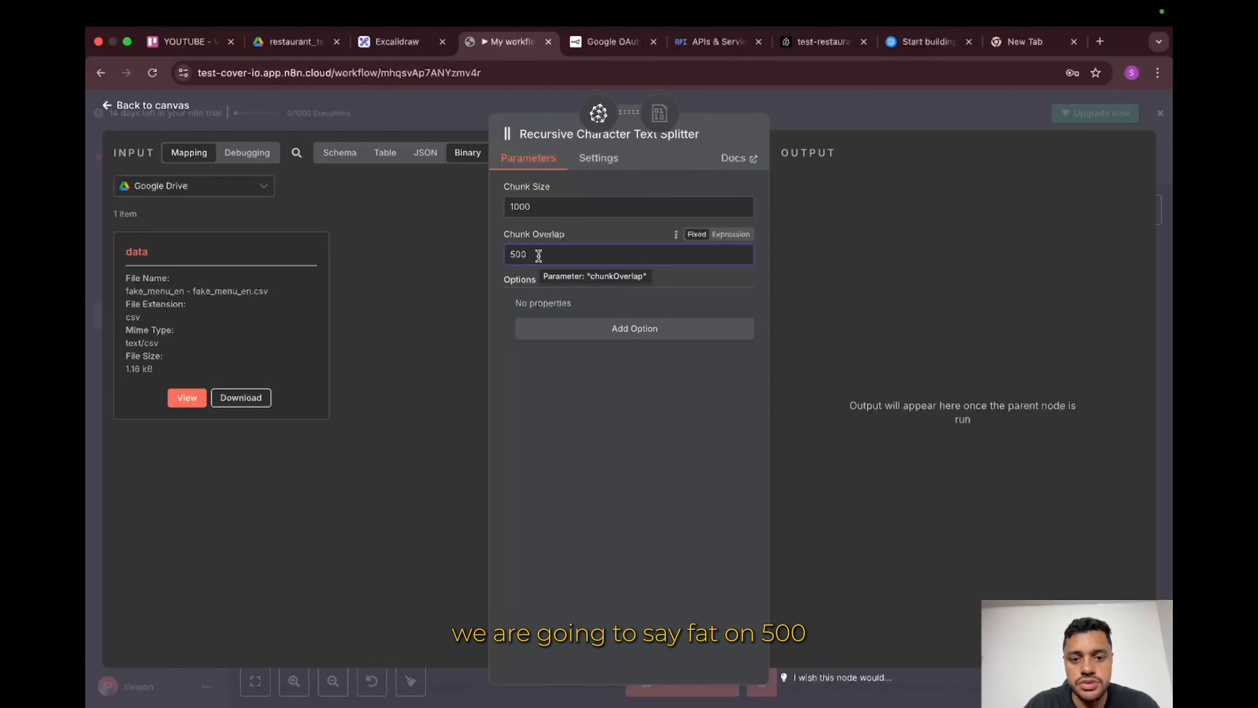
Step: Rearrange the Default Data Loader and text splitter nodes neatly on the canvas
{"action": "left_click", "coordinate": [867, 123]}
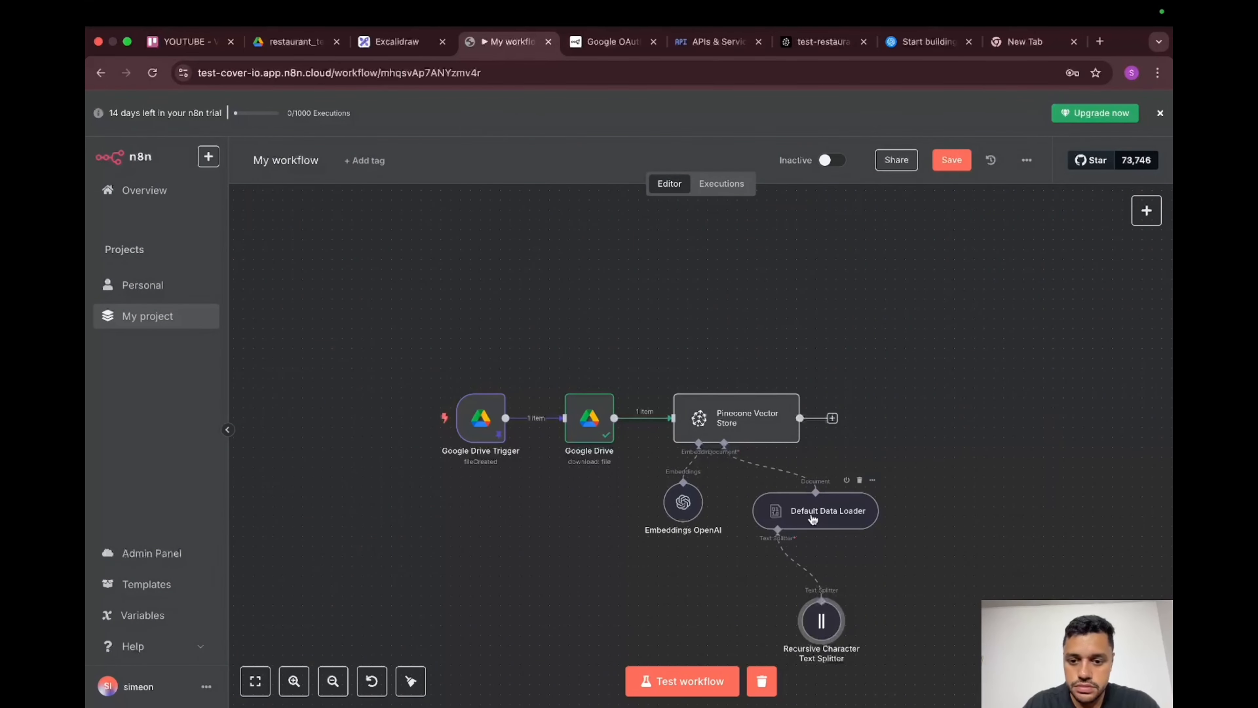
{"action": "left_click_drag", "start_coordinate": [812, 518], "coordinate": [793, 518]}
{"action": "left_click_drag", "start_coordinate": [816, 626], "coordinate": [763, 602]}
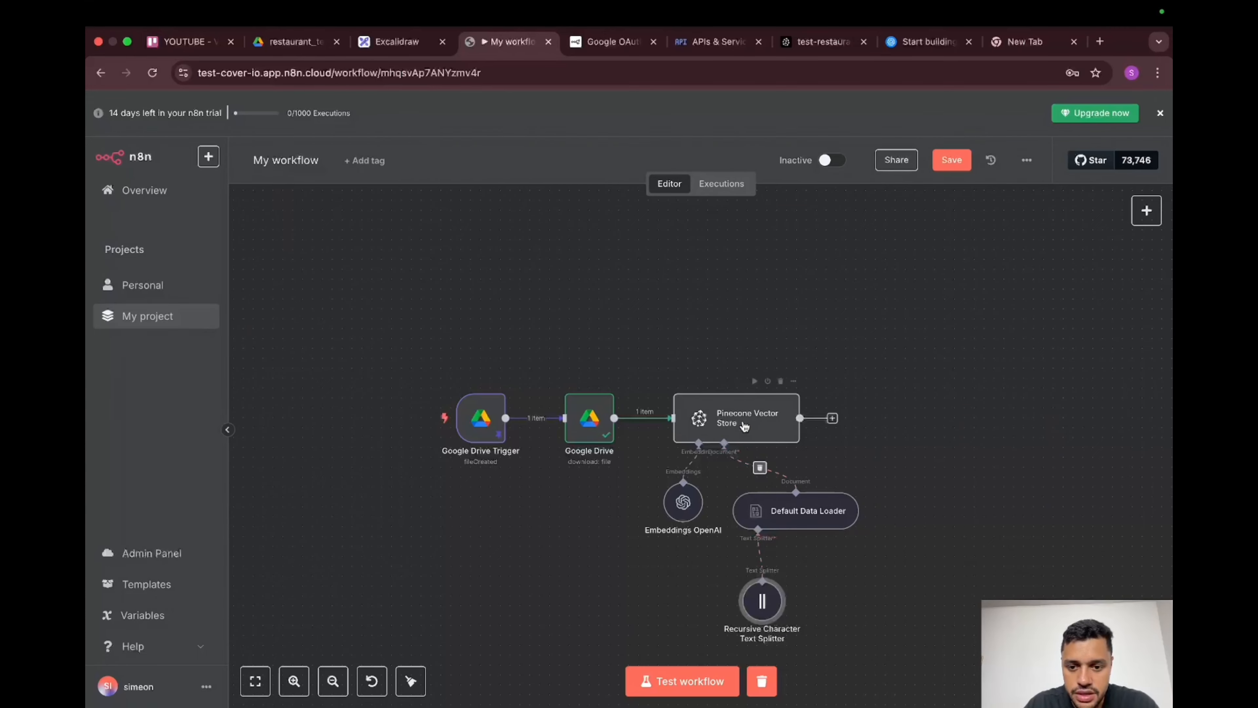
Step: Clear old execution data and test the workflow, sending 20 items to the Pinecone index
{"action": "left_click", "coordinate": [762, 681]}
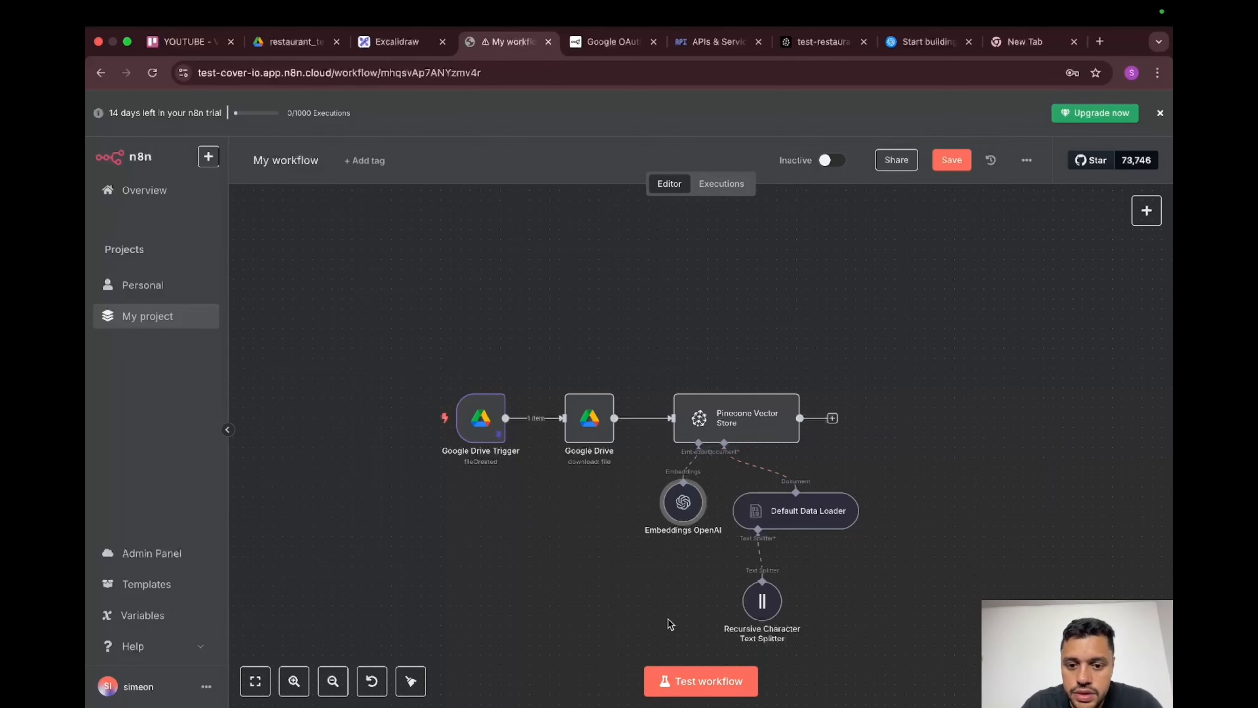
{"action": "left_click", "coordinate": [674, 680]}
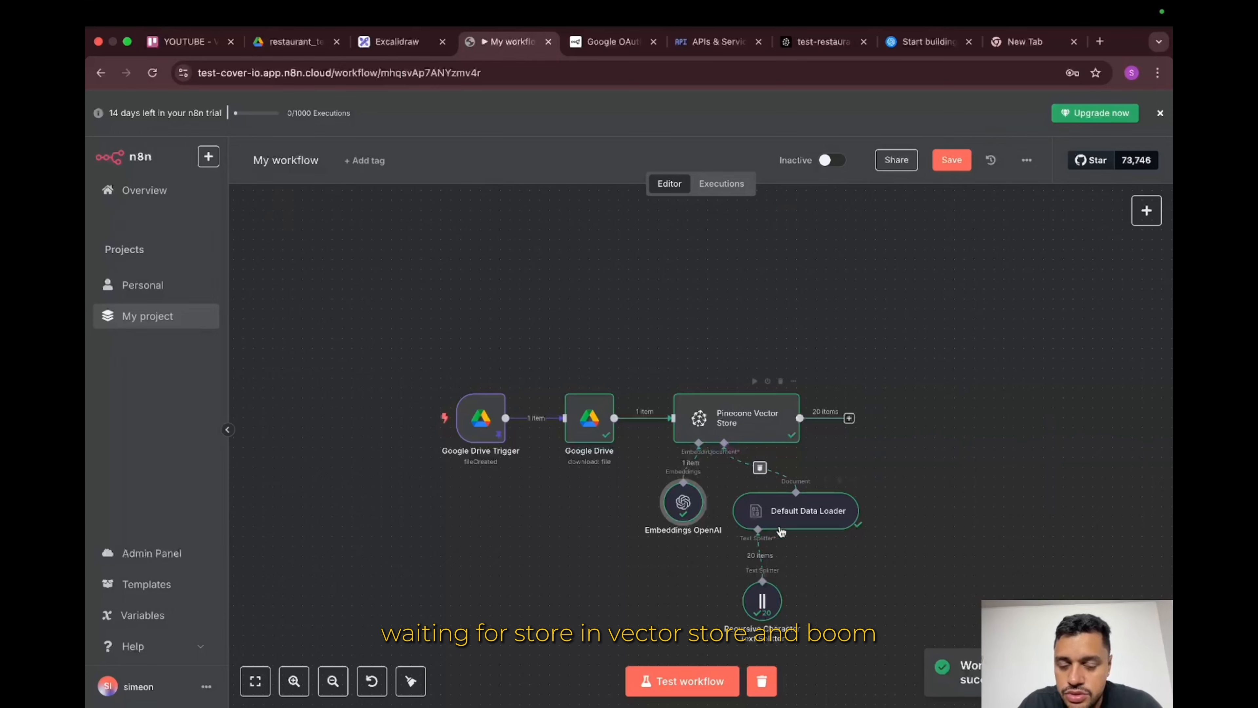
{"action": "left_click", "coordinate": [810, 44]}
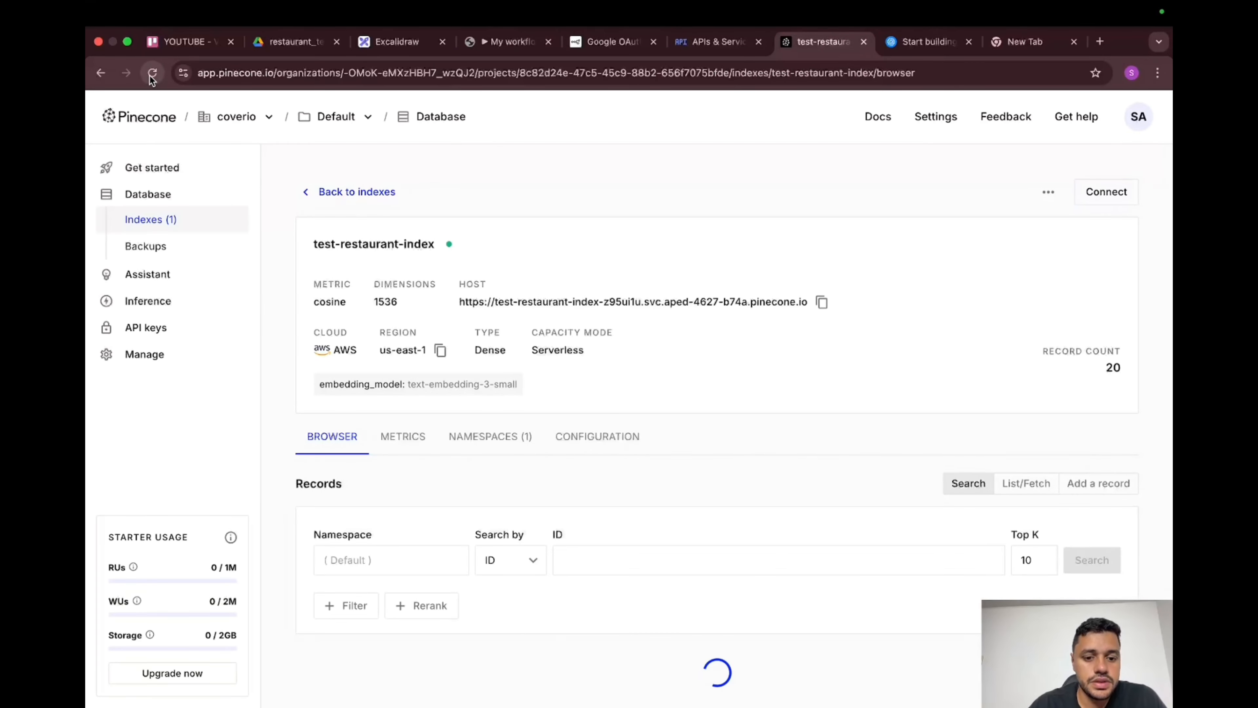
{"action": "scroll", "coordinate": [508, 567], "scroll_direction": "down", "scroll_amount": 4}
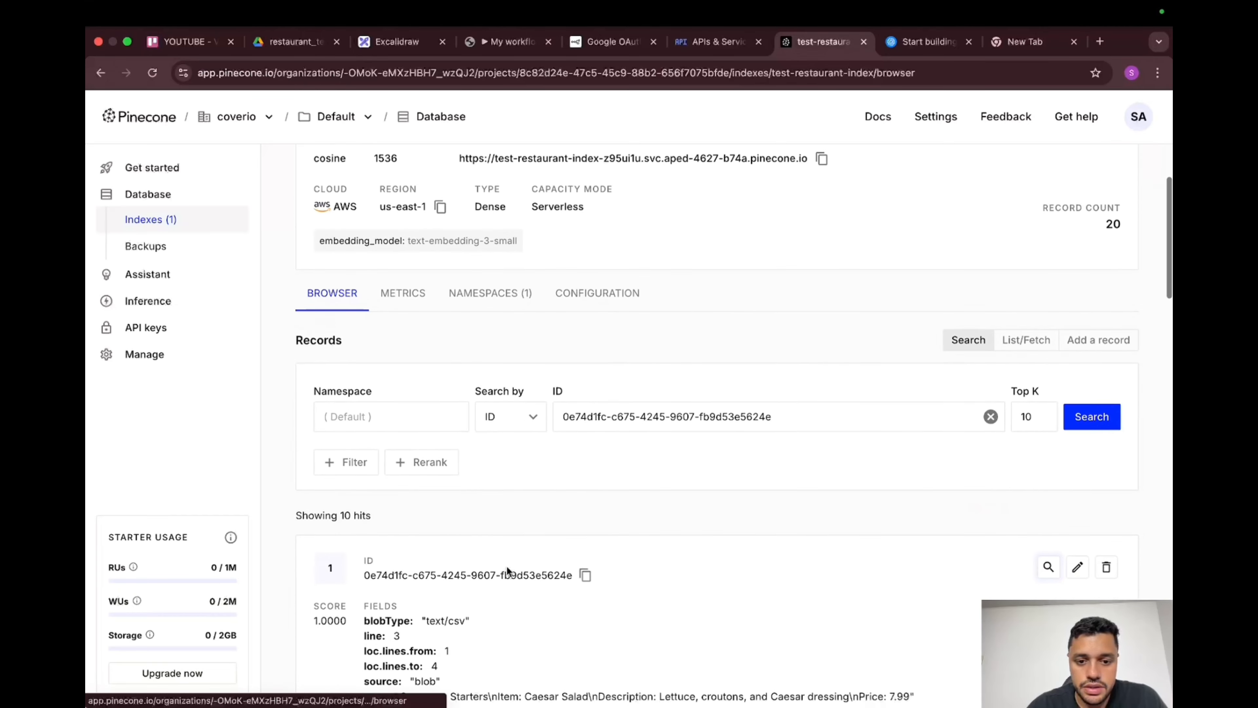
{"action": "scroll", "coordinate": [506, 570], "scroll_direction": "down", "scroll_amount": 5}
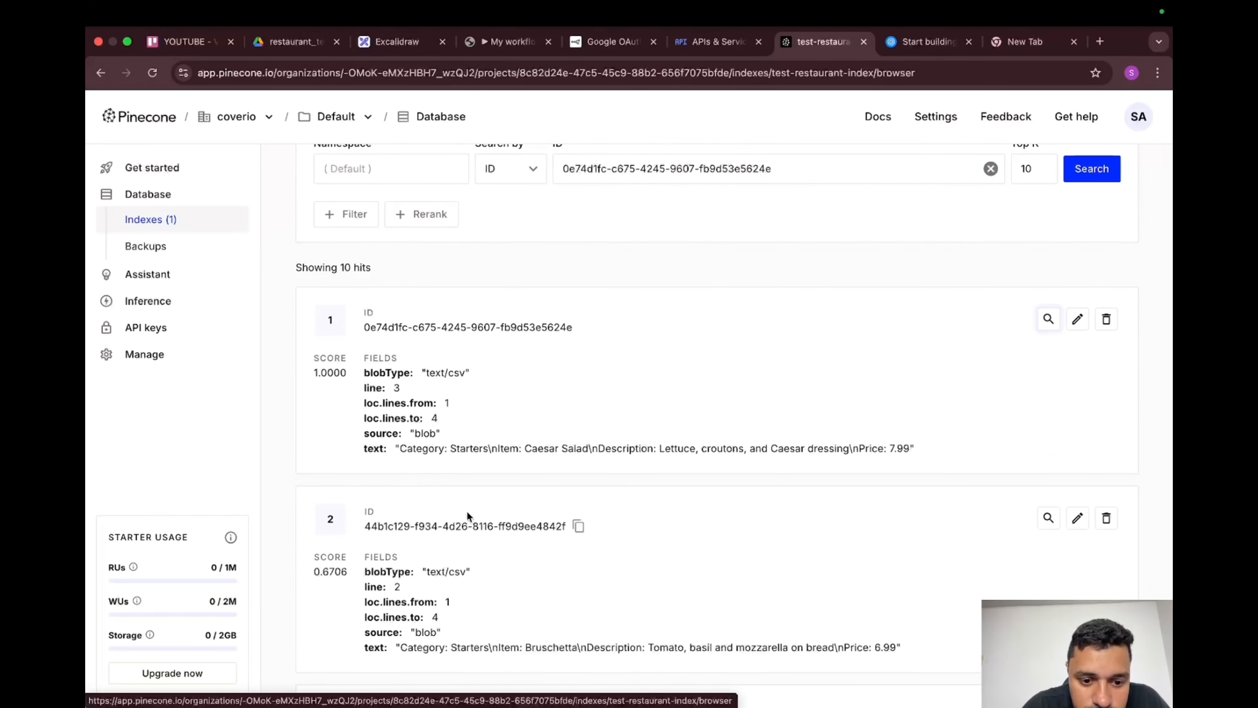
{"action": "scroll", "coordinate": [468, 513], "scroll_direction": "down", "scroll_amount": 1}
{"action": "scroll", "coordinate": [468, 511], "scroll_direction": "down", "scroll_amount": 7}
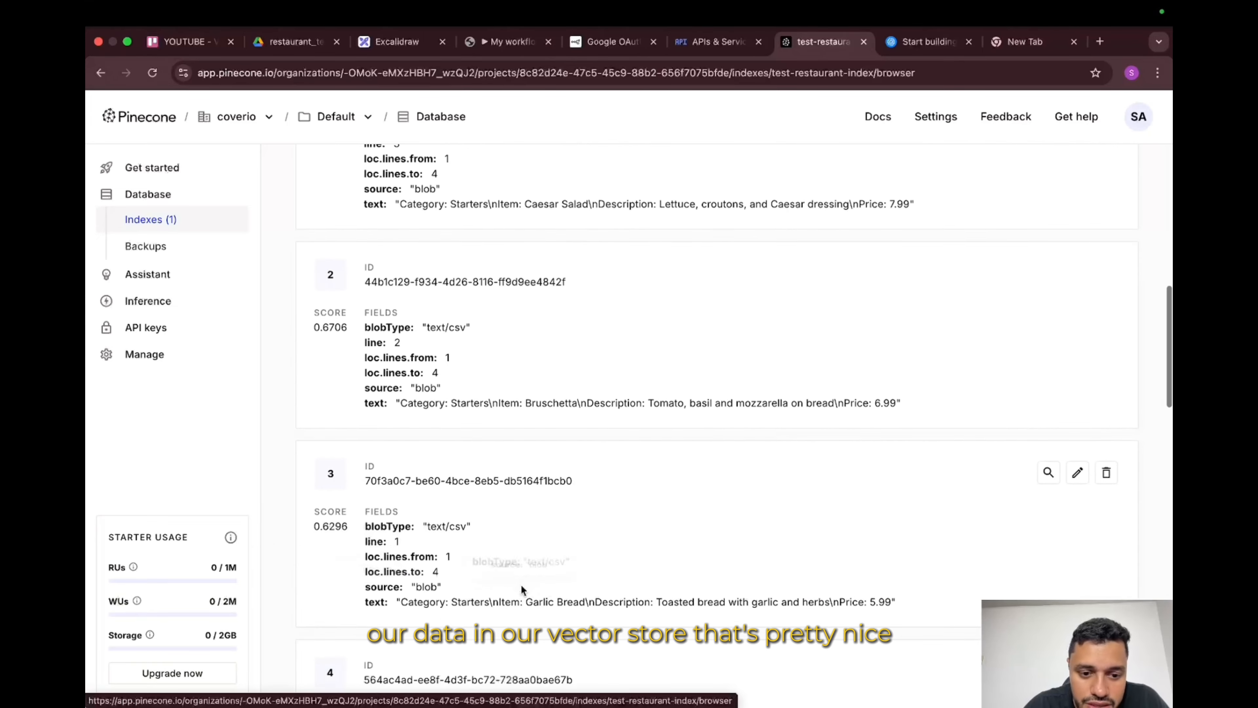
{"action": "scroll", "coordinate": [521, 585], "scroll_direction": "down", "scroll_amount": 15}
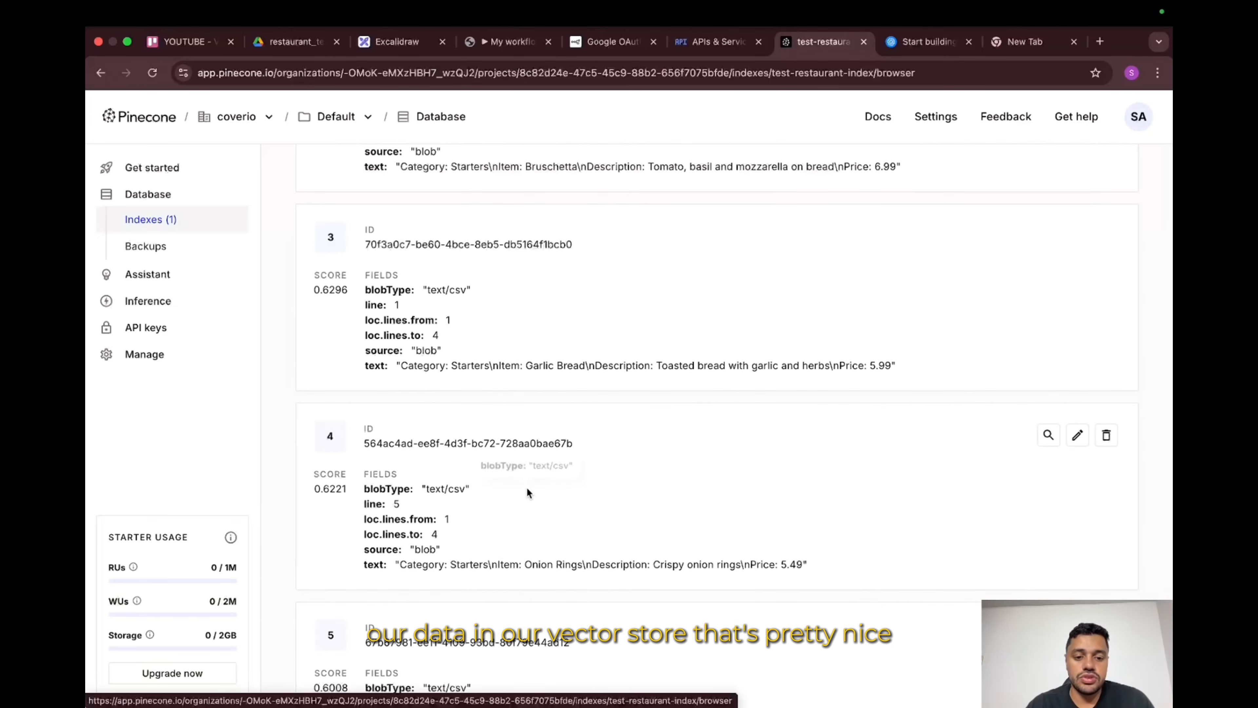
{"action": "scroll", "coordinate": [527, 486], "scroll_direction": "up", "scroll_amount": 20}
{"action": "left_click", "coordinate": [382, 553]}
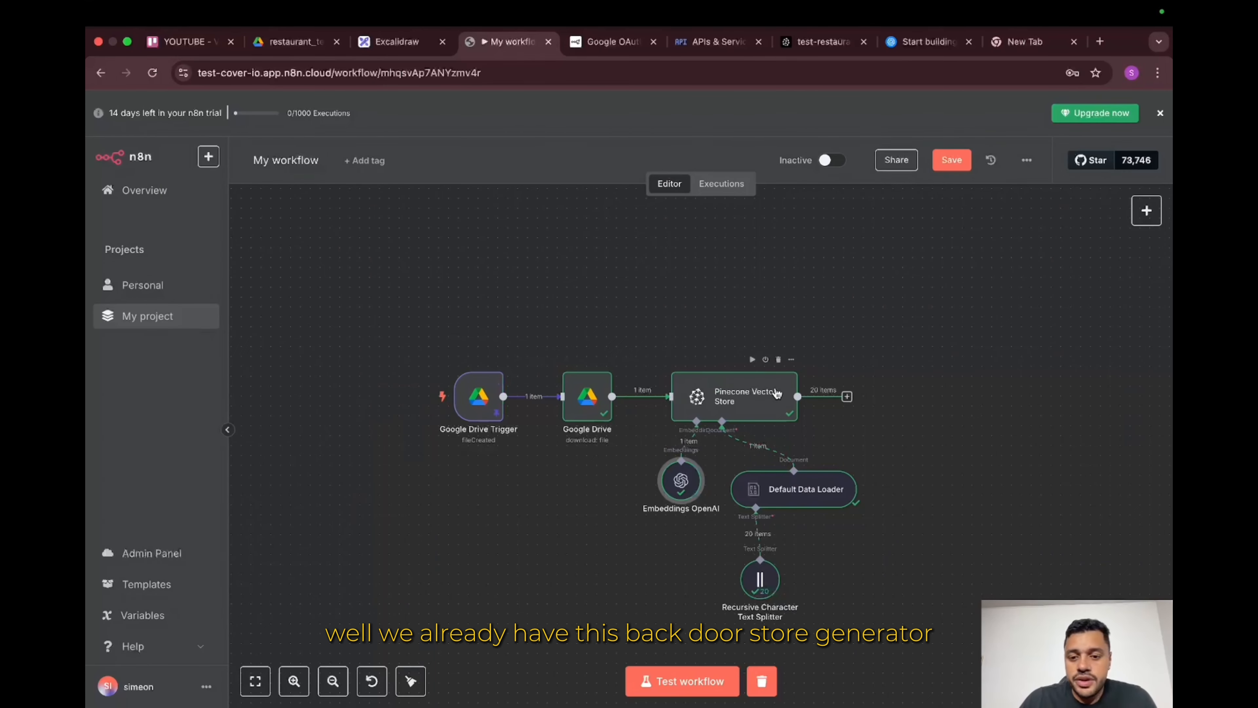
Step: Scroll through the AI Voice Agent workflow to review its nodes
{"action": "scroll", "coordinate": [554, 382], "scroll_direction": "down", "scroll_amount": 2}
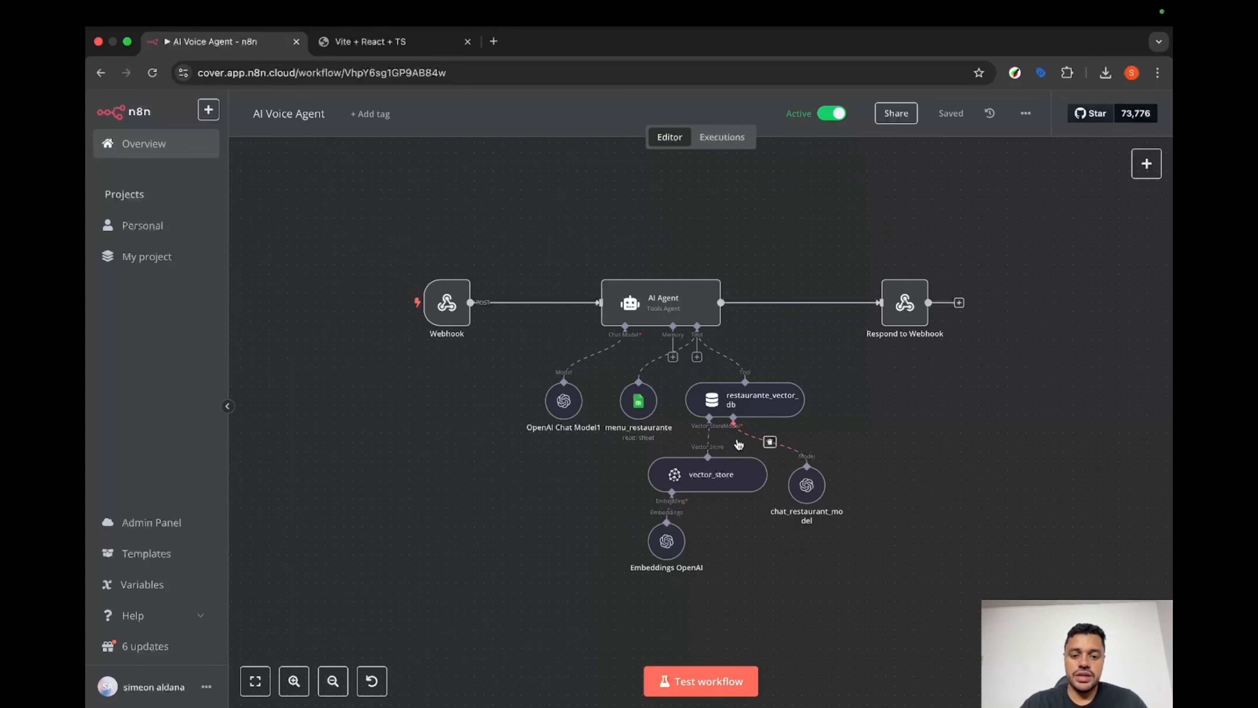
Step: Start a test run of the AI Voice Agent workflow and switch to the La Maison site
{"action": "left_click", "coordinate": [679, 681]}
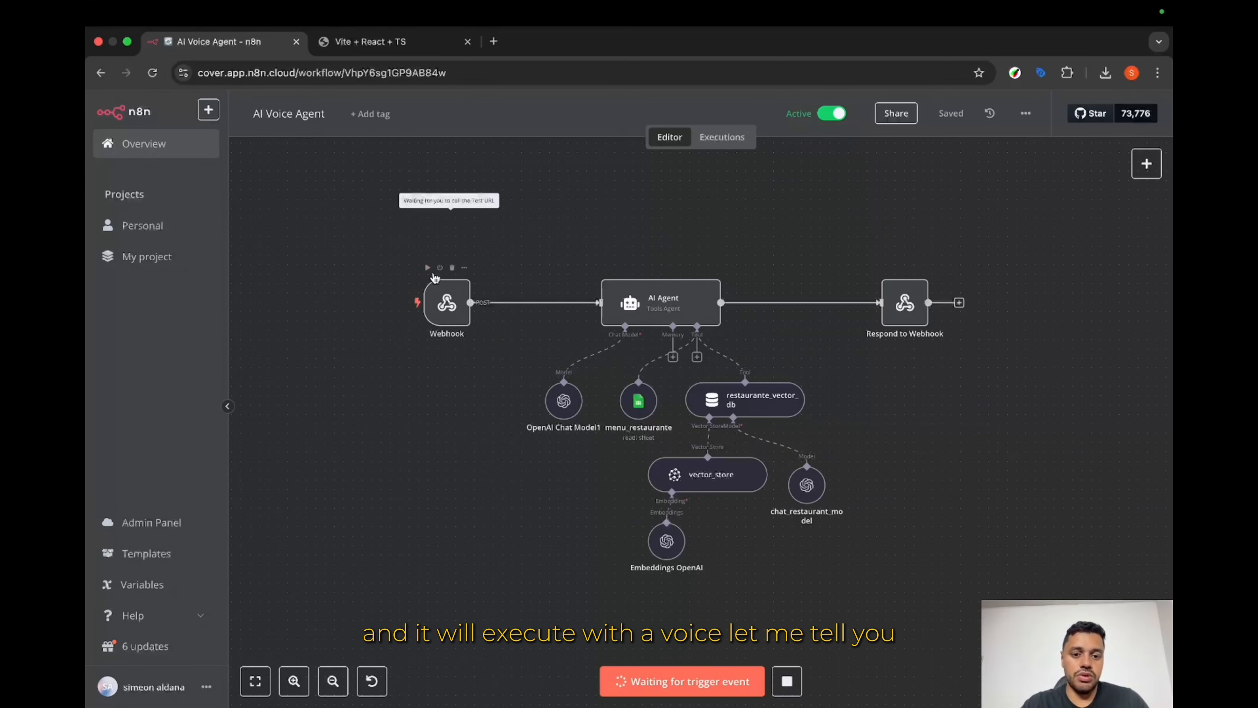
{"action": "left_click", "coordinate": [384, 44]}
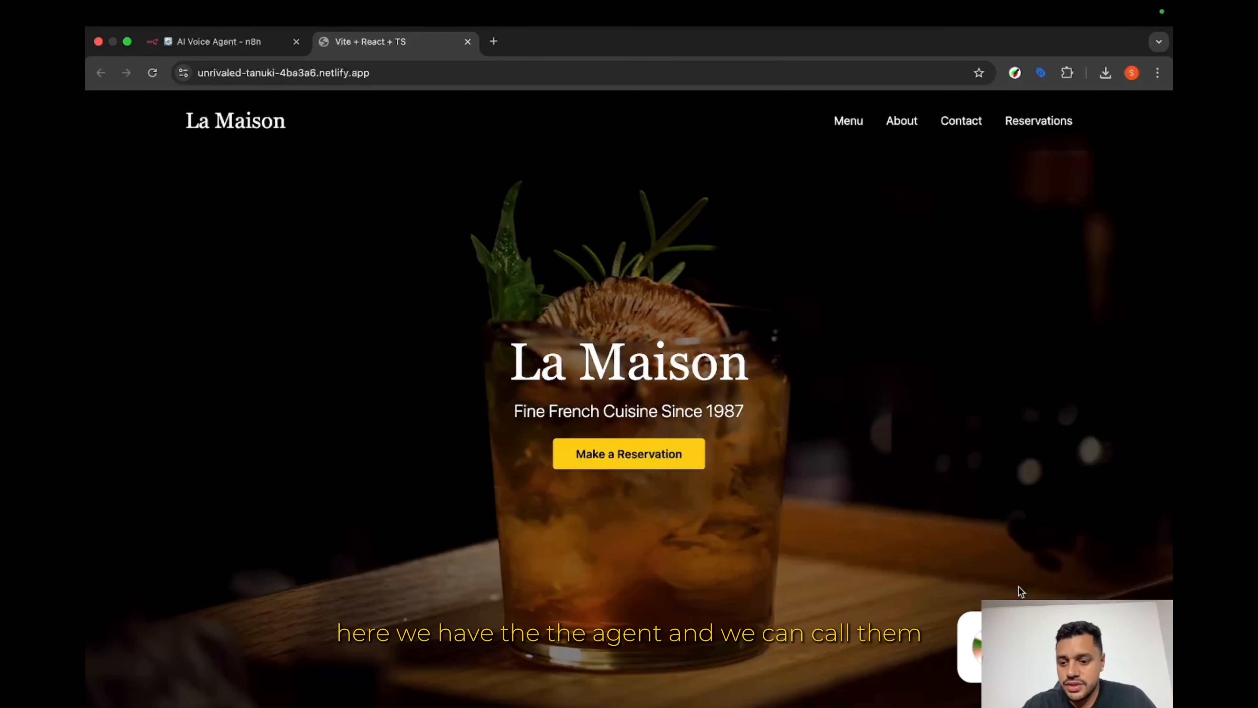
Step: Ask the La Maison voice agent about salmon while checking the n8n execution
{"action": "left_click", "coordinate": [1075, 658]}
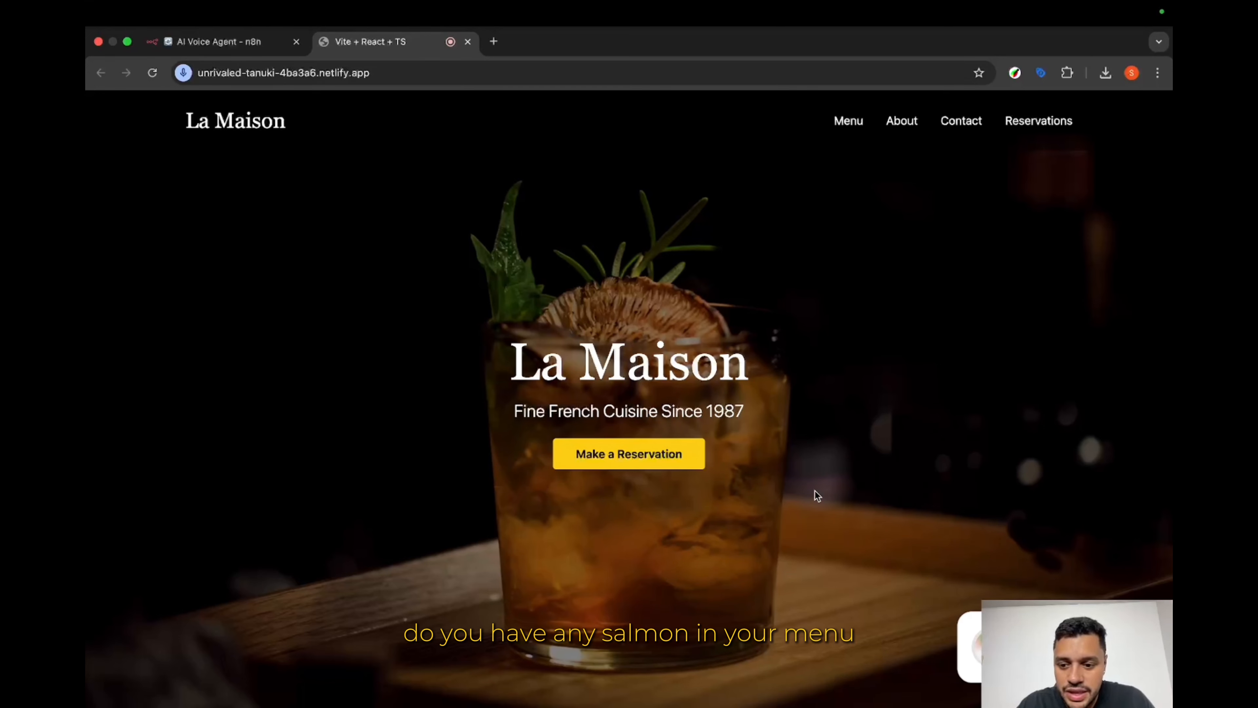
{"action": "key", "text": "ctrl+Tab"}
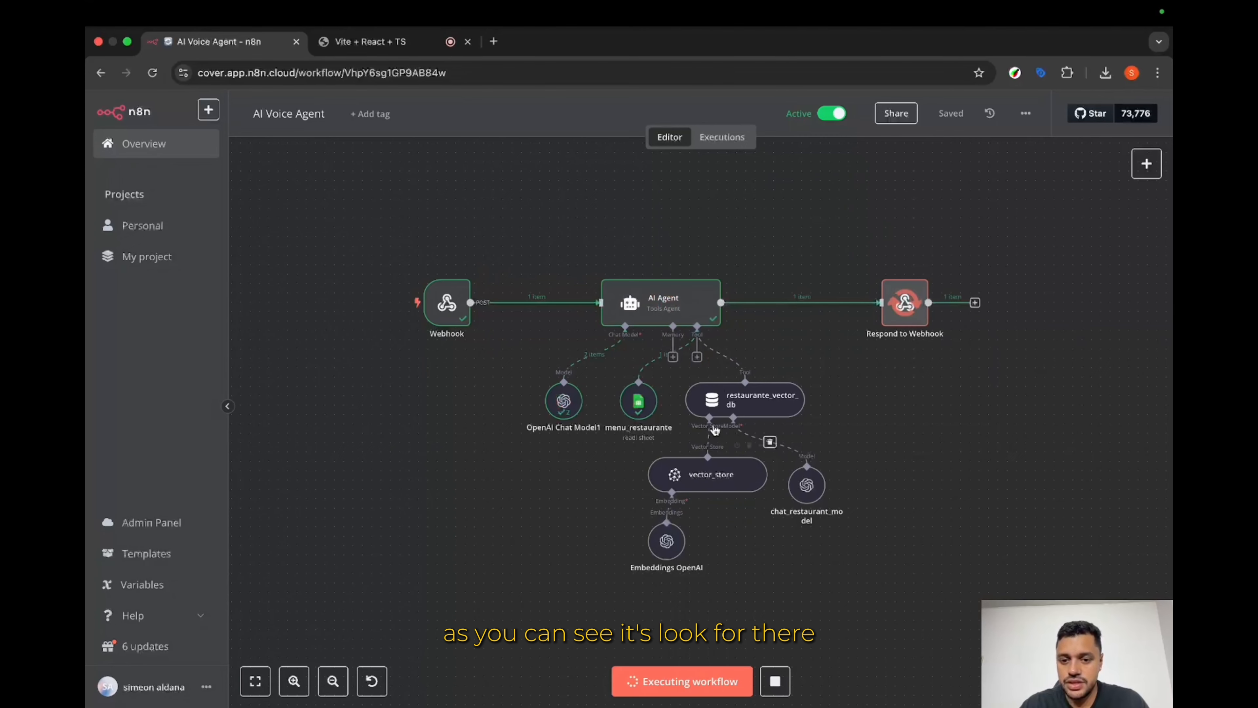
{"action": "key", "text": "ctrl+Tab"}
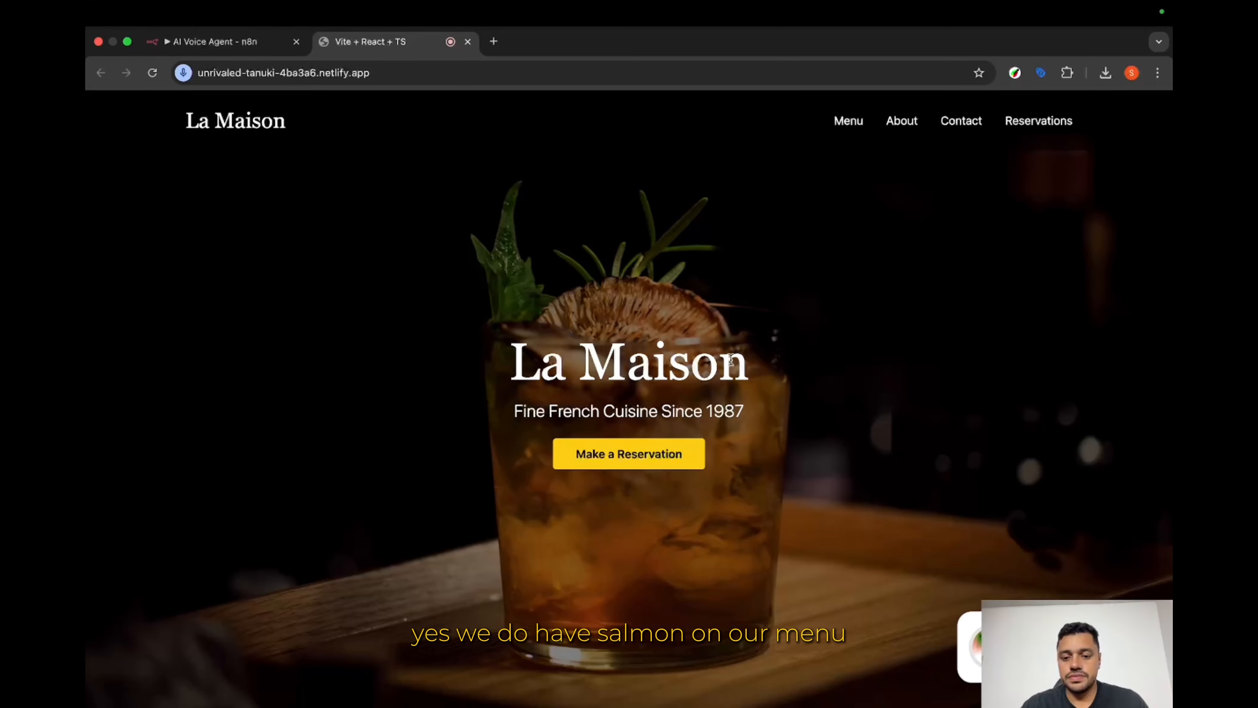